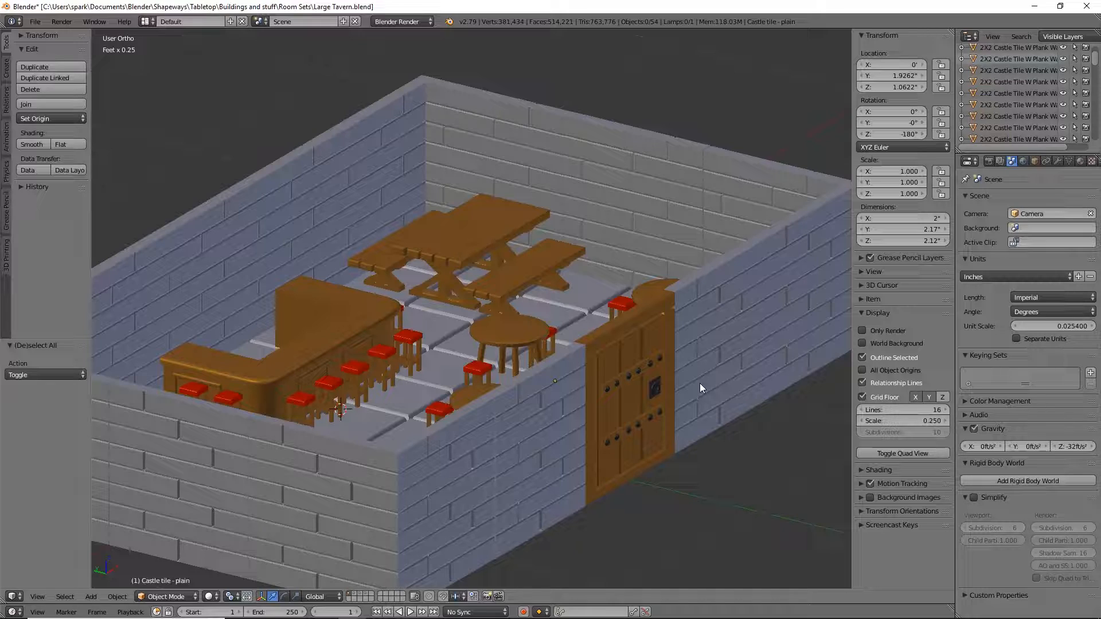
Examine the mesh of the castle door tile in Edit Mode and return to Object Mode.
{"action": "right_click", "coordinate": [633, 362]}
{"action": "right_click", "coordinate": [634, 323]}
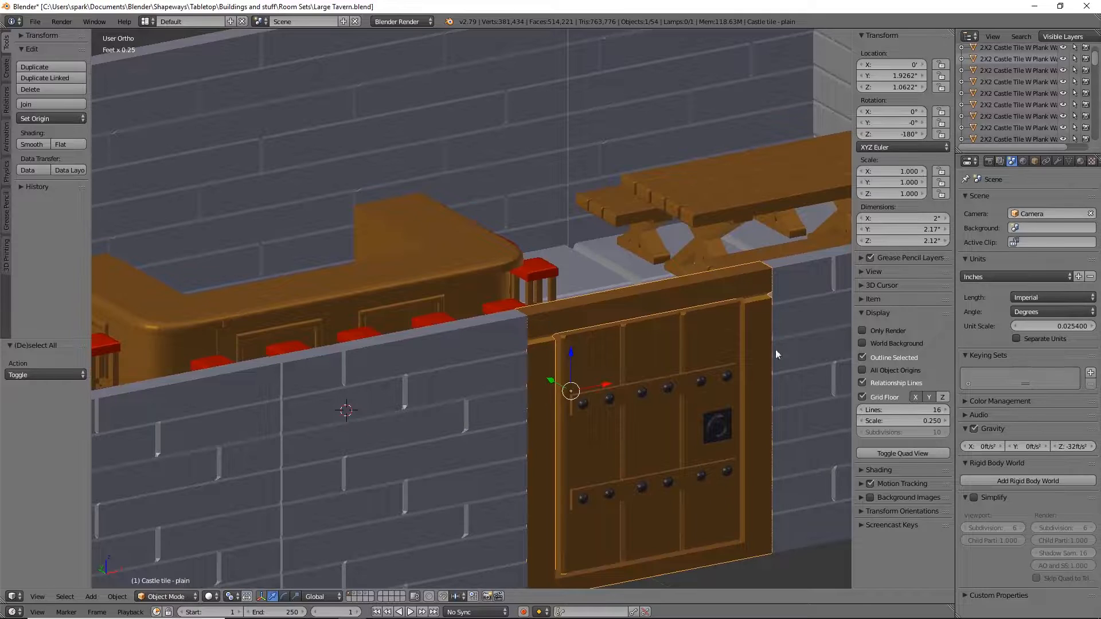
{"action": "key", "text": "Tab"}
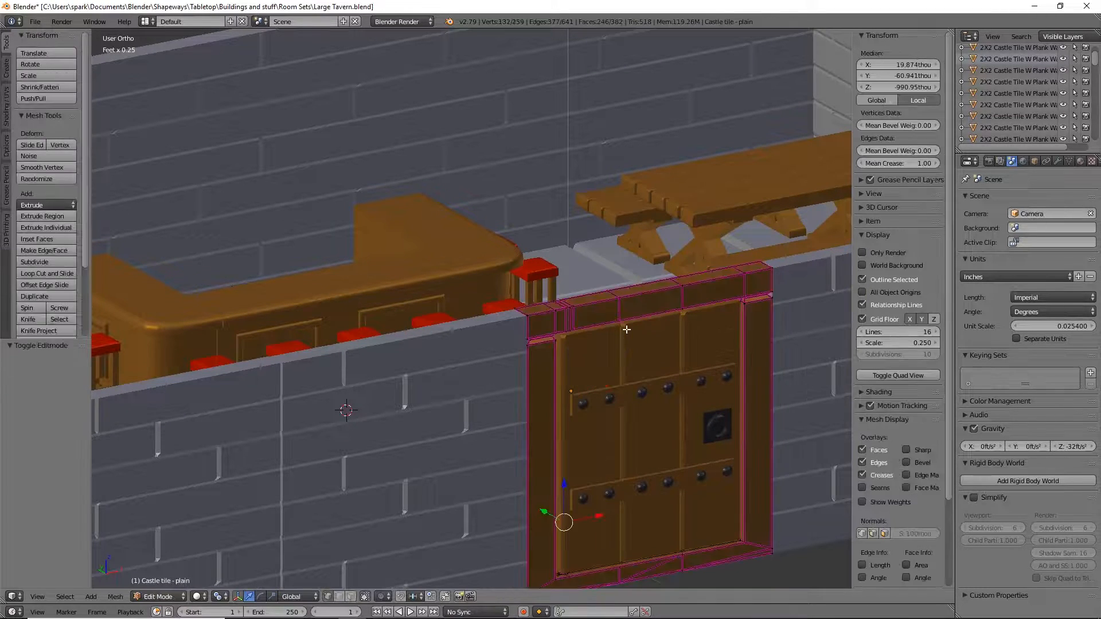
{"action": "scroll", "coordinate": [543, 341], "scroll_direction": "up", "scroll_amount": 2}
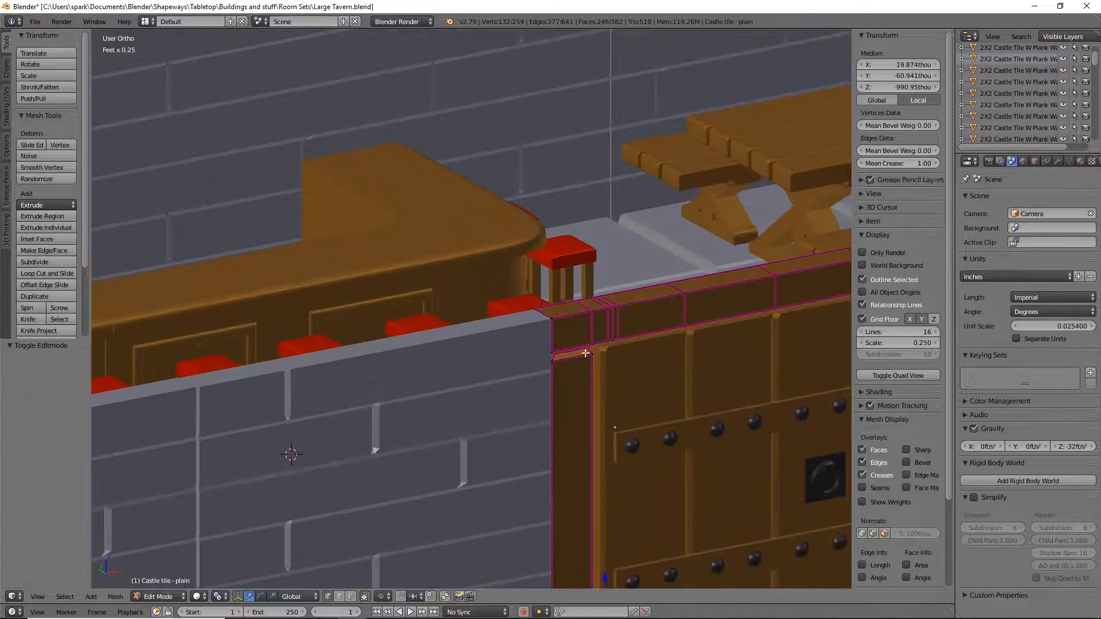
{"action": "scroll", "coordinate": [592, 353], "scroll_direction": "down", "scroll_amount": 2}
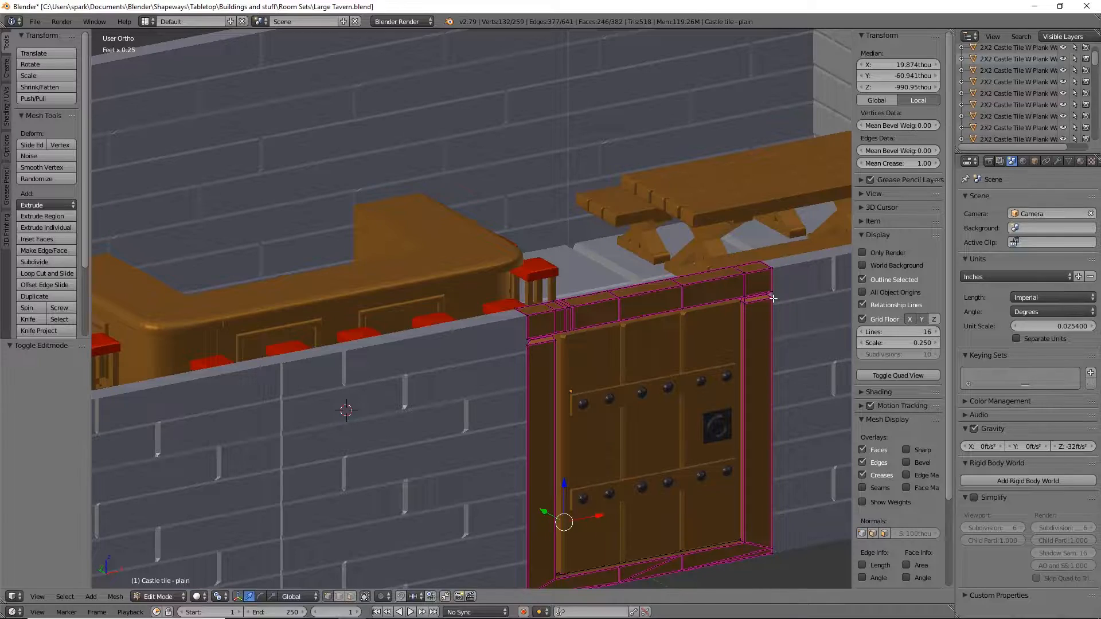
{"action": "key", "text": "Tab"}
{"action": "middle_click_drag", "start_coordinate": [548, 380], "coordinate": [775, 270]}
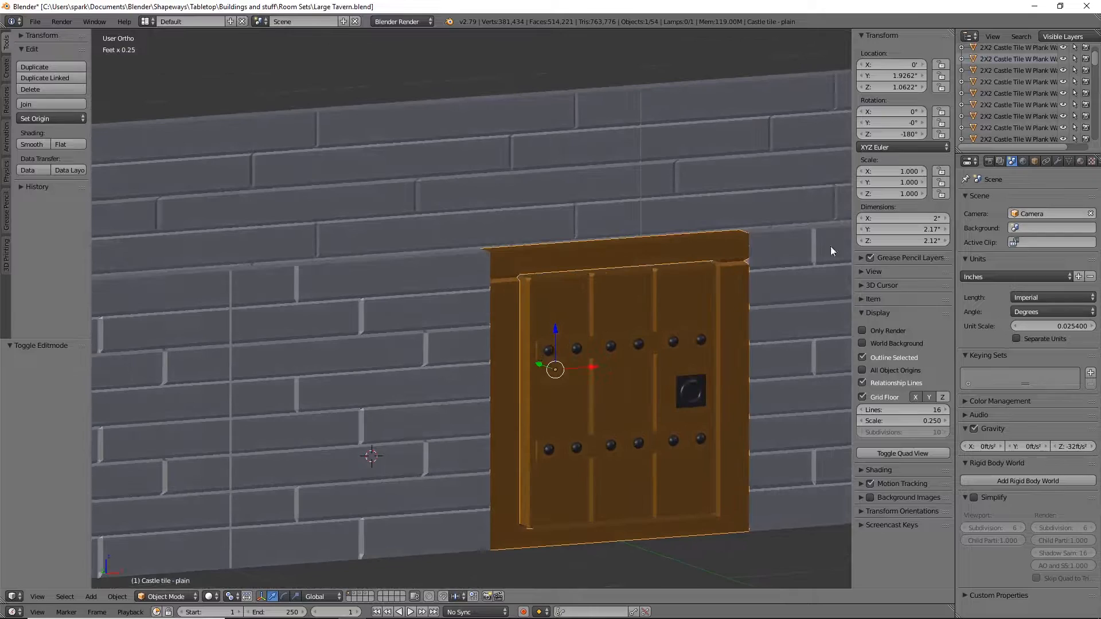
Duplicate the brick wall tile beside the door, leaving the copy in its original position.
{"action": "right_click", "coordinate": [387, 402]}
{"action": "middle_click_drag", "start_coordinate": [428, 353], "coordinate": [601, 377]}
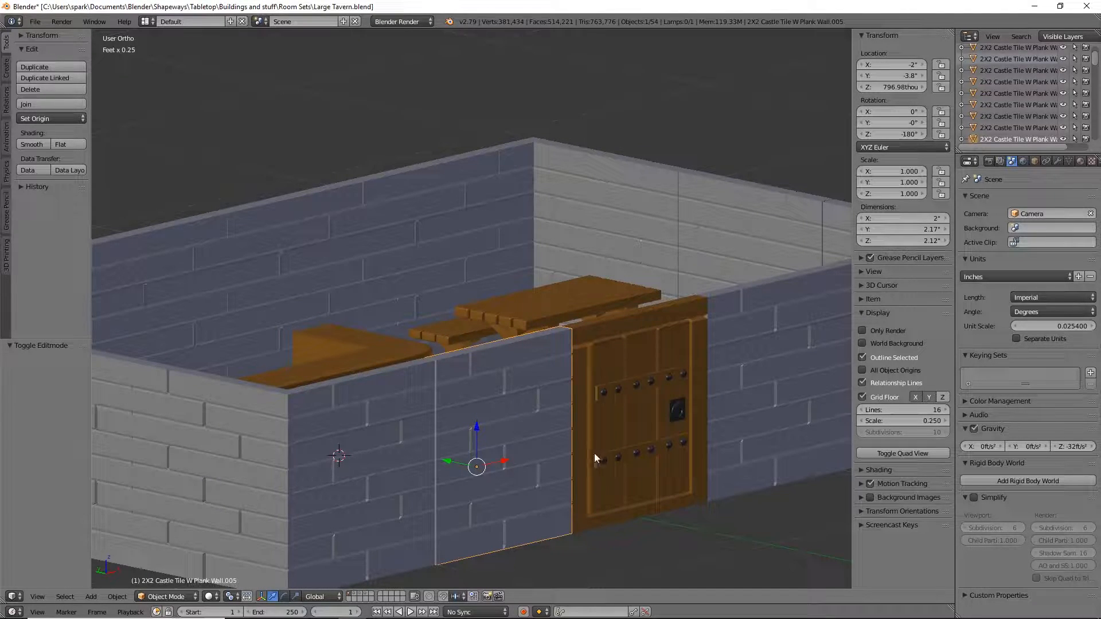
{"action": "right_click", "coordinate": [489, 400]}
{"action": "right_click", "coordinate": [489, 400]}
{"action": "key", "text": "shift+d"}
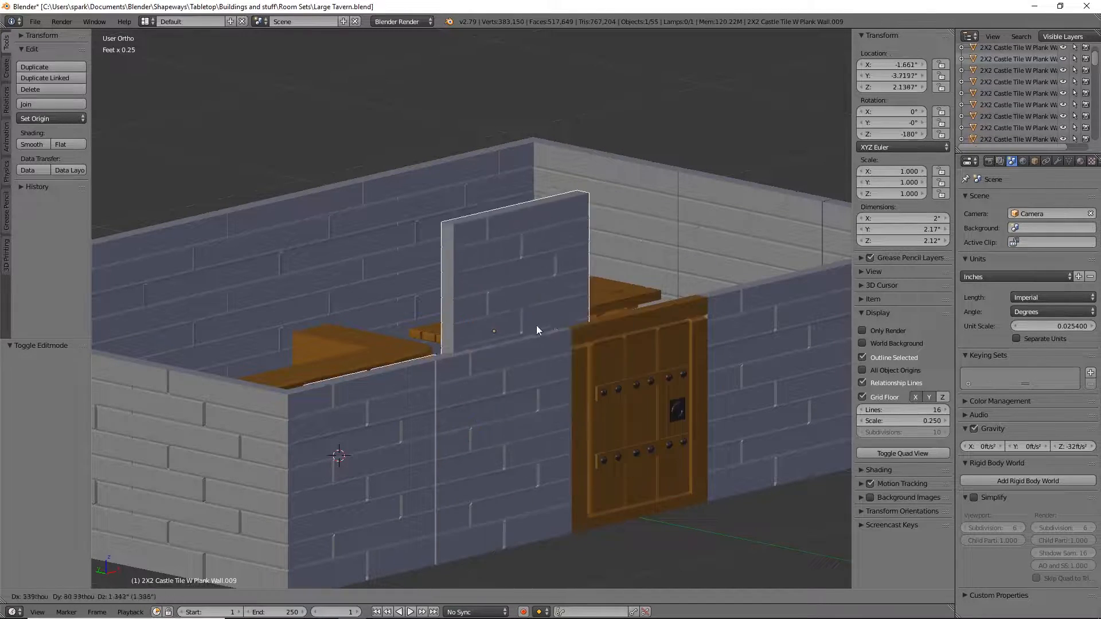
{"action": "right_click", "coordinate": [627, 340]}
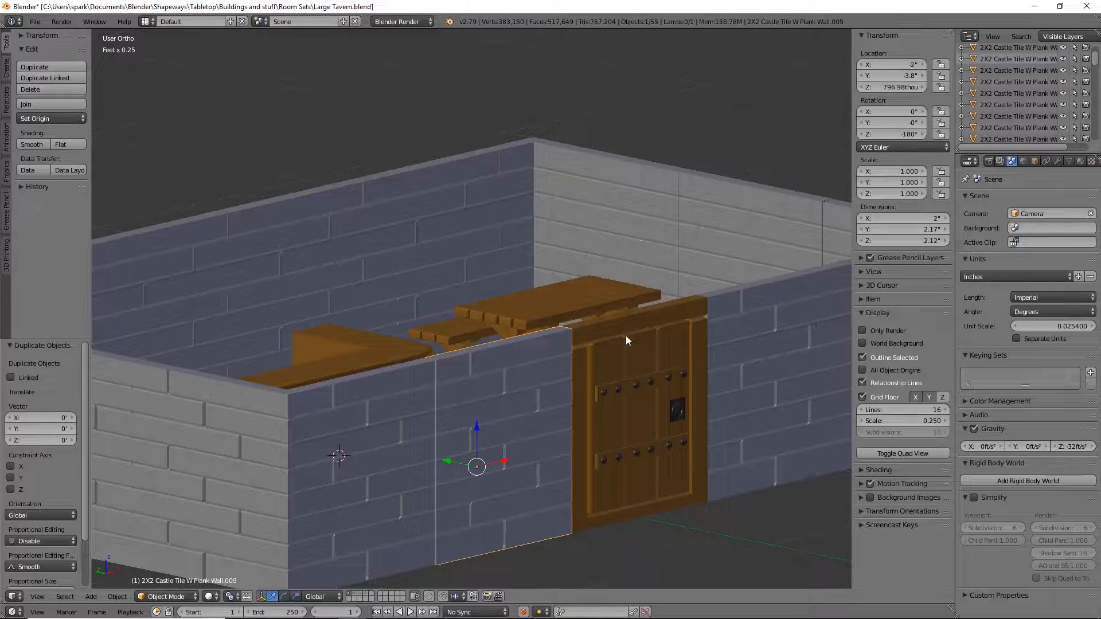
Move the duplicated wall tile to layer 5 and show only that layer.
{"action": "key", "text": "m"}
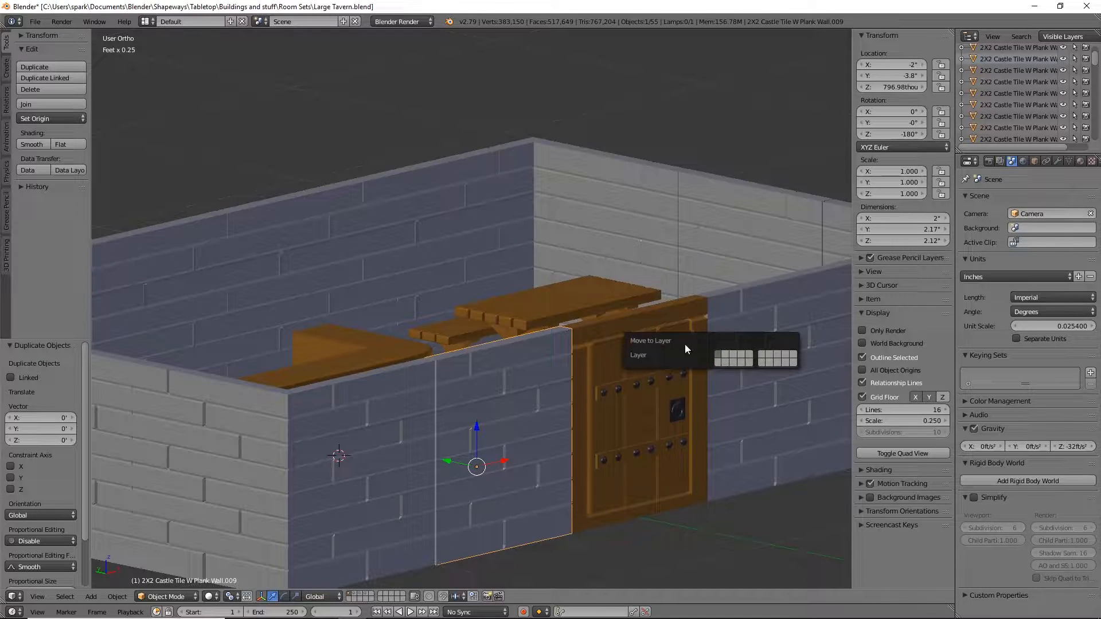
{"action": "left_click", "coordinate": [749, 355]}
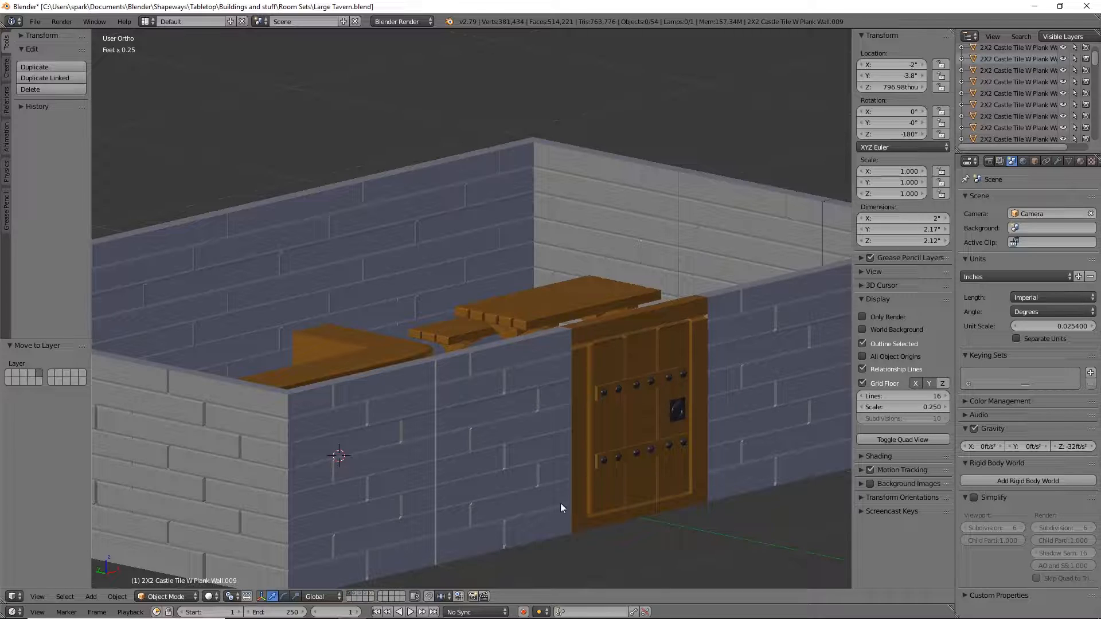
{"action": "left_click", "coordinate": [371, 595]}
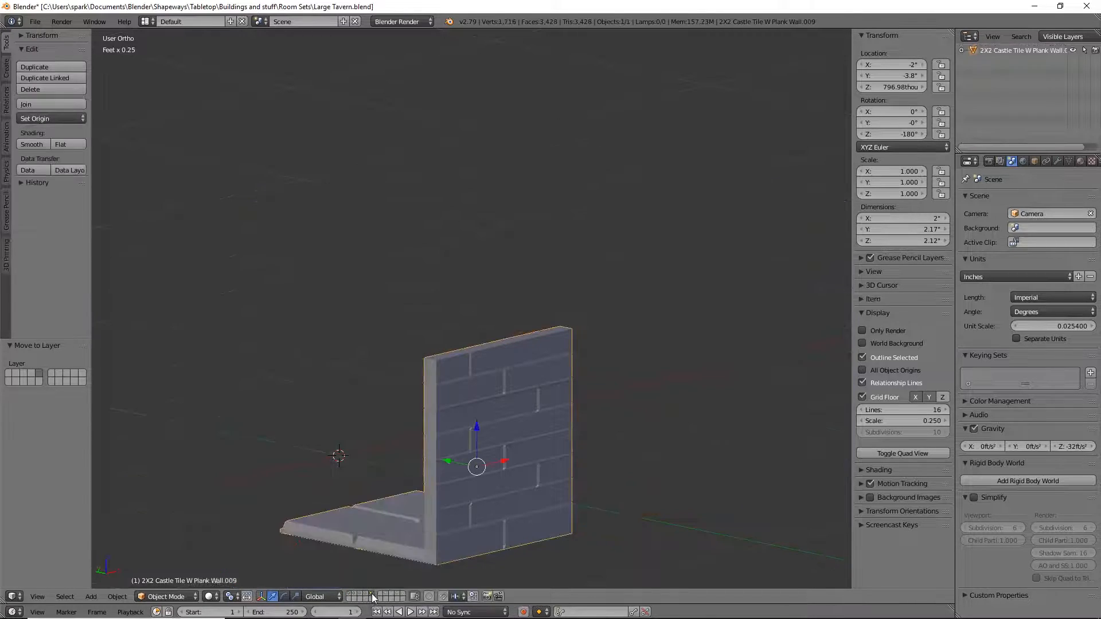
{"action": "middle_click_drag", "start_coordinate": [559, 495], "coordinate": [571, 454]}
{"action": "middle_click_drag", "start_coordinate": [563, 301], "coordinate": [601, 289], "text": "shift"}
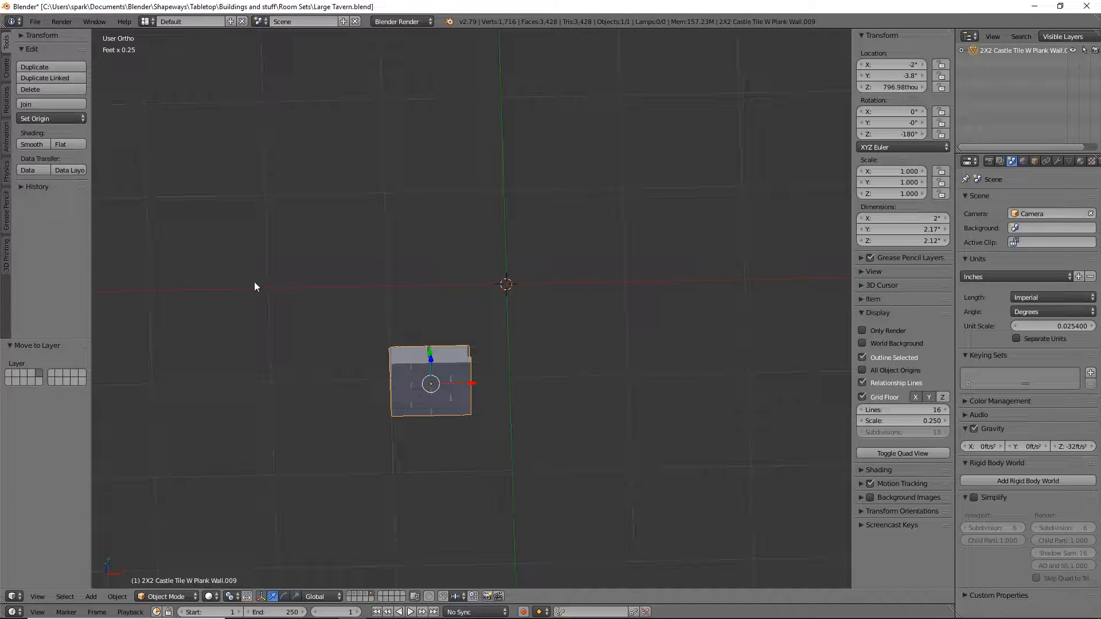
Set the wall tile's origin to the 3D cursor and move its geometry to the origin.
{"action": "left_click", "coordinate": [74, 118]}
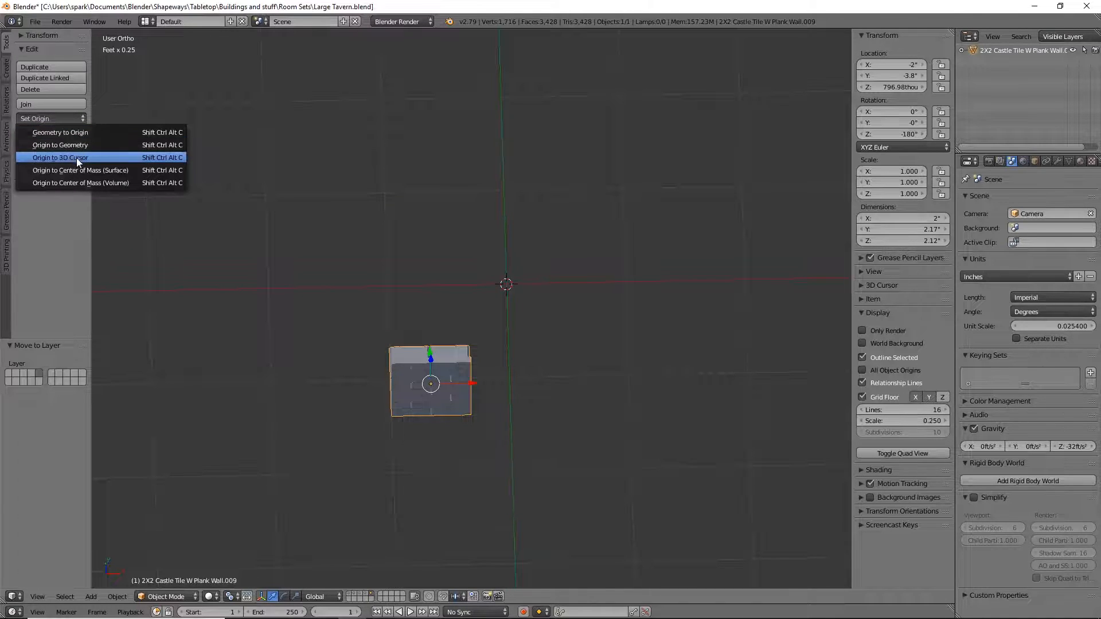
{"action": "left_click", "coordinate": [77, 157]}
{"action": "left_click", "coordinate": [52, 117]}
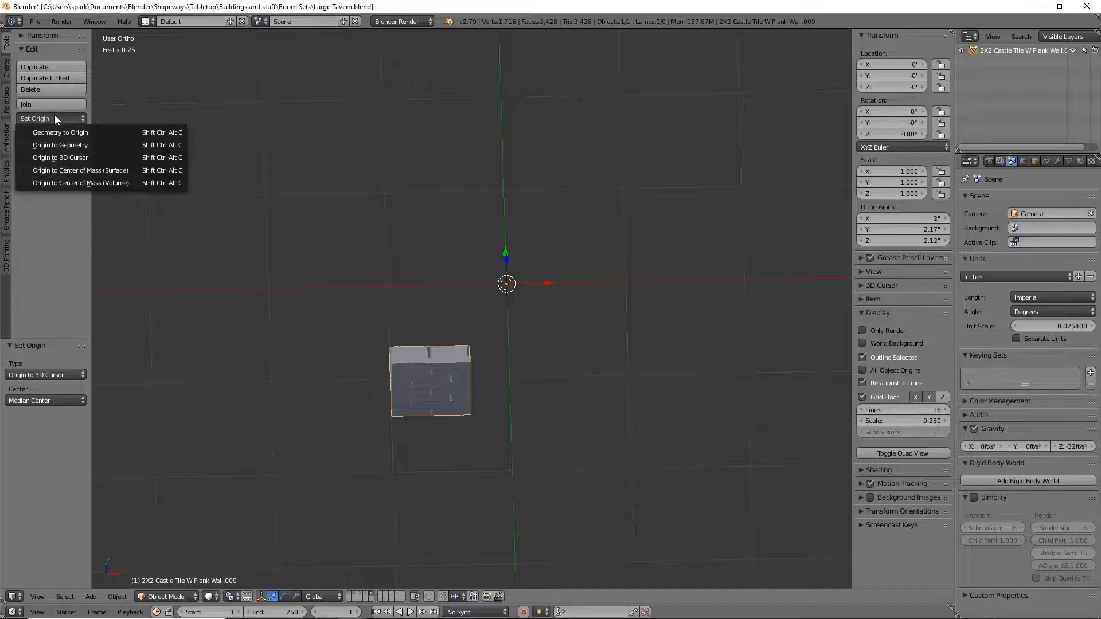
{"action": "left_click", "coordinate": [59, 132]}
{"action": "scroll", "coordinate": [414, 319], "scroll_direction": "up", "scroll_amount": 3}
{"action": "middle_click_drag", "start_coordinate": [414, 319], "coordinate": [535, 297]}
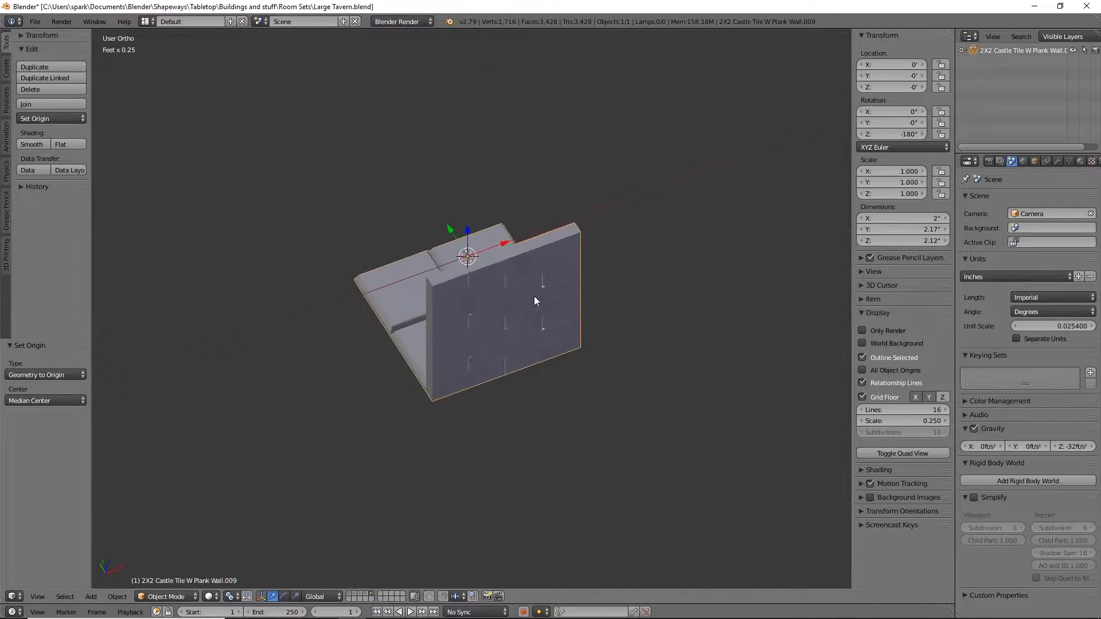
In Edit Mode, delete the vertices of the tile's left half, selected in wireframe from the top view.
{"action": "key", "text": "KP_7"}
{"action": "key", "text": "KP_7"}
{"action": "middle_click_drag", "start_coordinate": [638, 140], "coordinate": [611, 321], "text": "shift"}
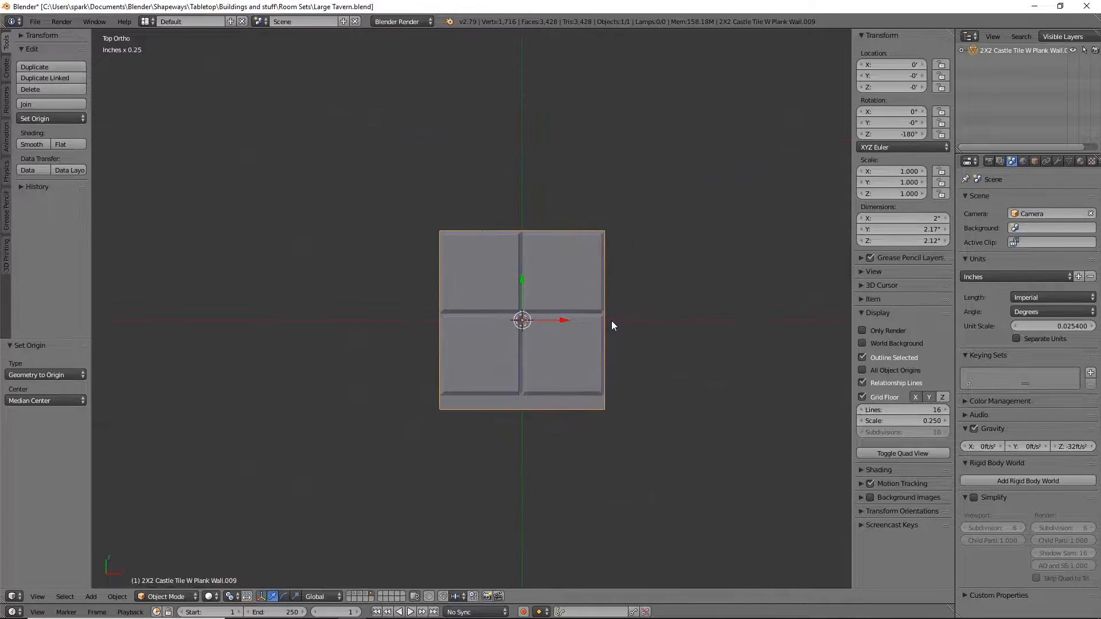
{"action": "key", "text": "Tab"}
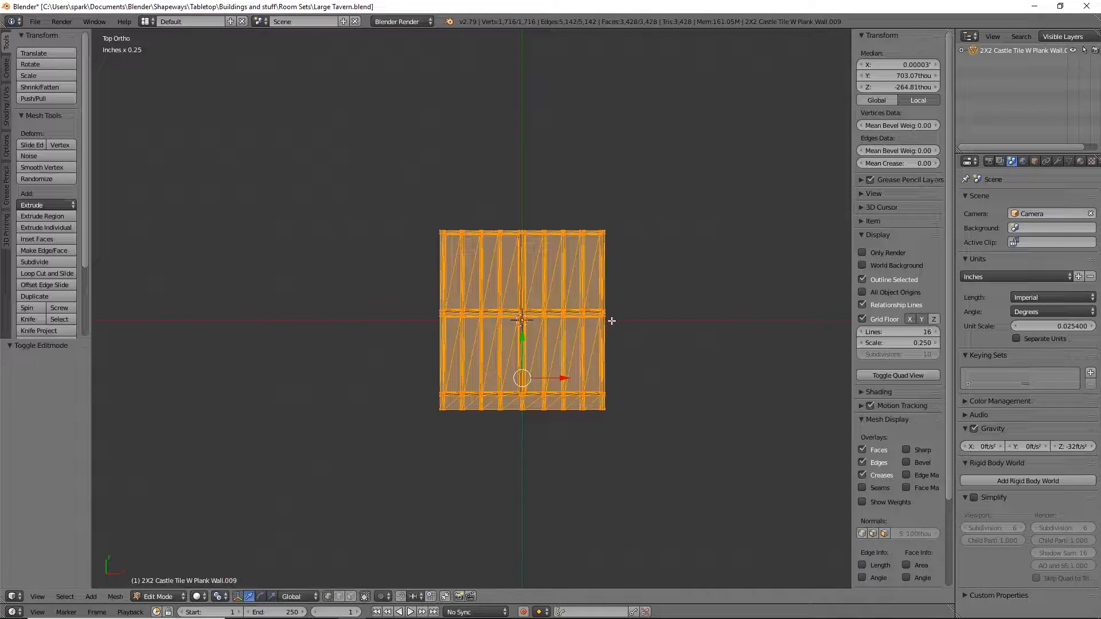
{"action": "key", "text": "a"}
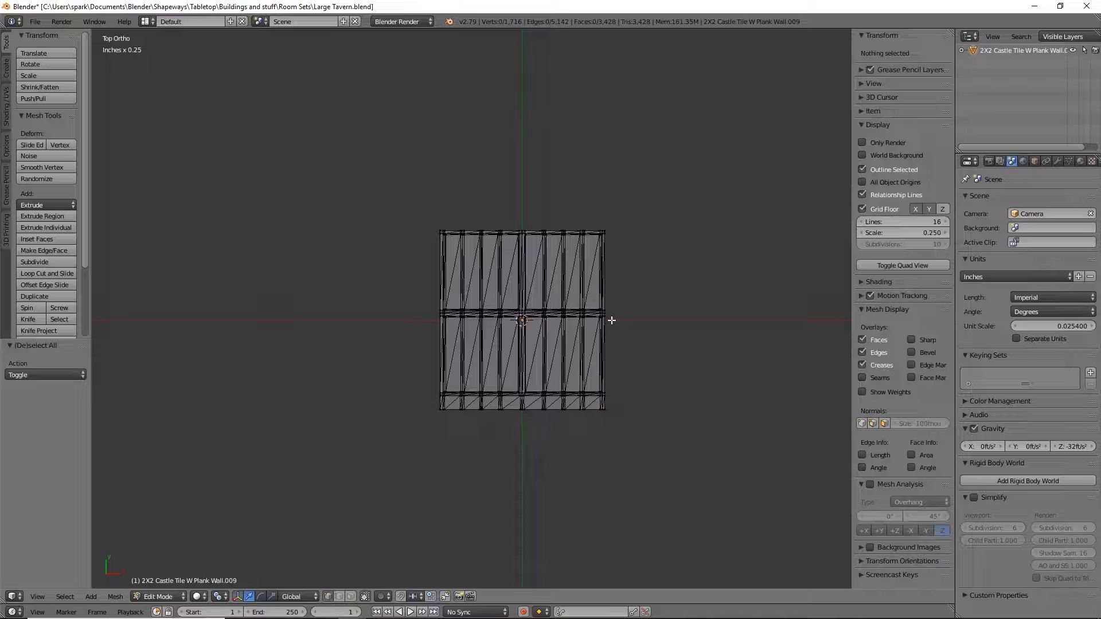
{"action": "key", "text": "z"}
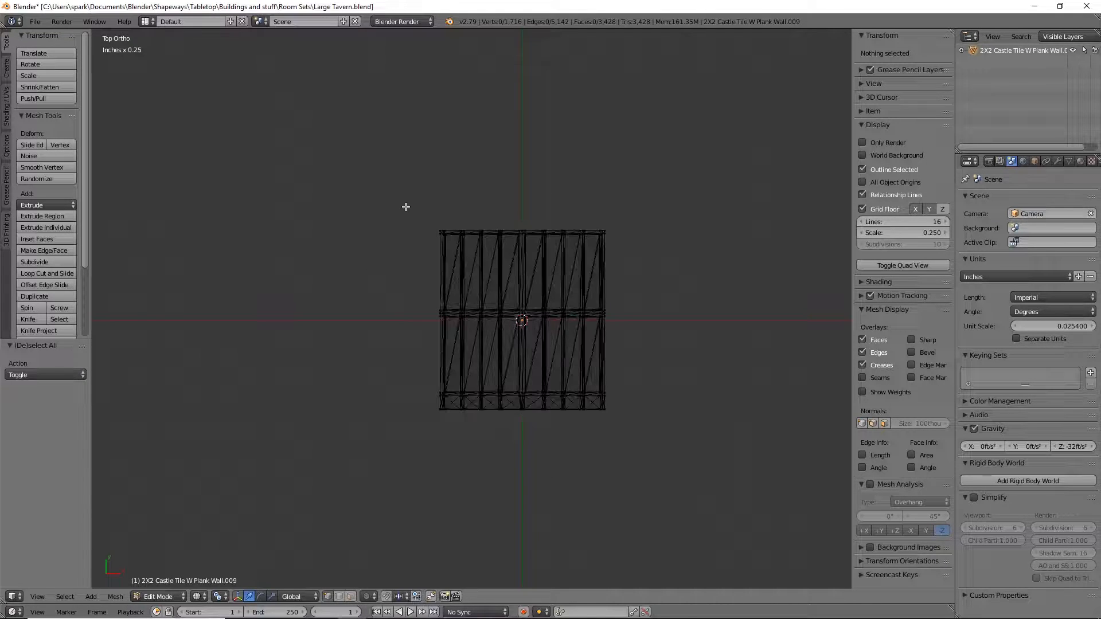
{"action": "key", "text": "b"}
{"action": "left_click_drag", "start_coordinate": [401, 203], "coordinate": [522, 482]}
{"action": "scroll", "coordinate": [519, 466], "scroll_direction": "up", "scroll_amount": 5}
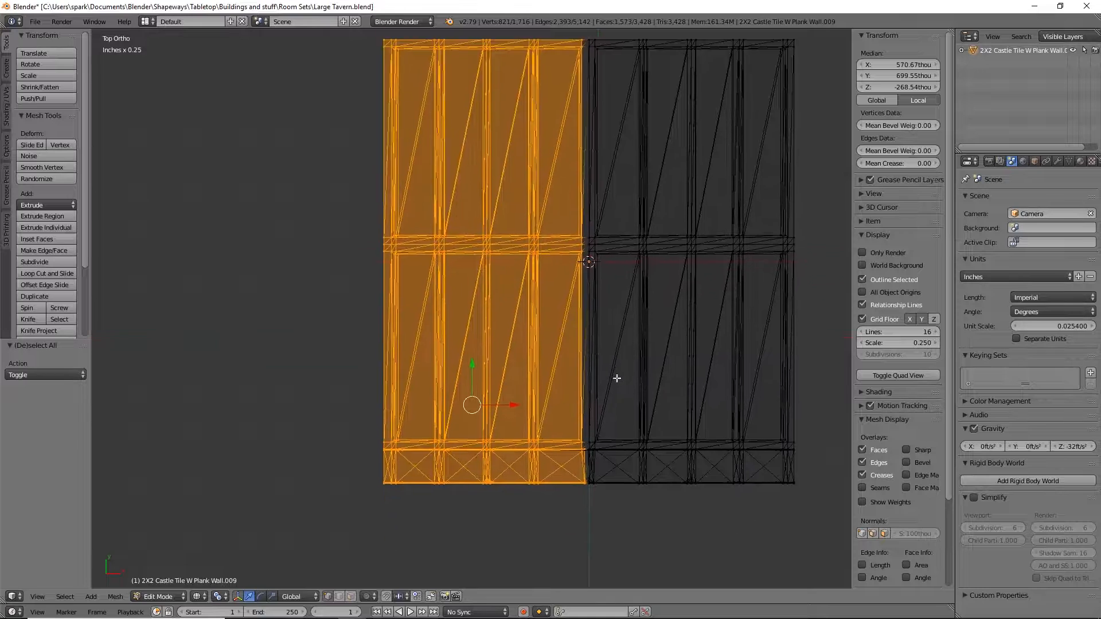
{"action": "middle_click_drag", "start_coordinate": [577, 283], "coordinate": [566, 323], "text": "shift"}
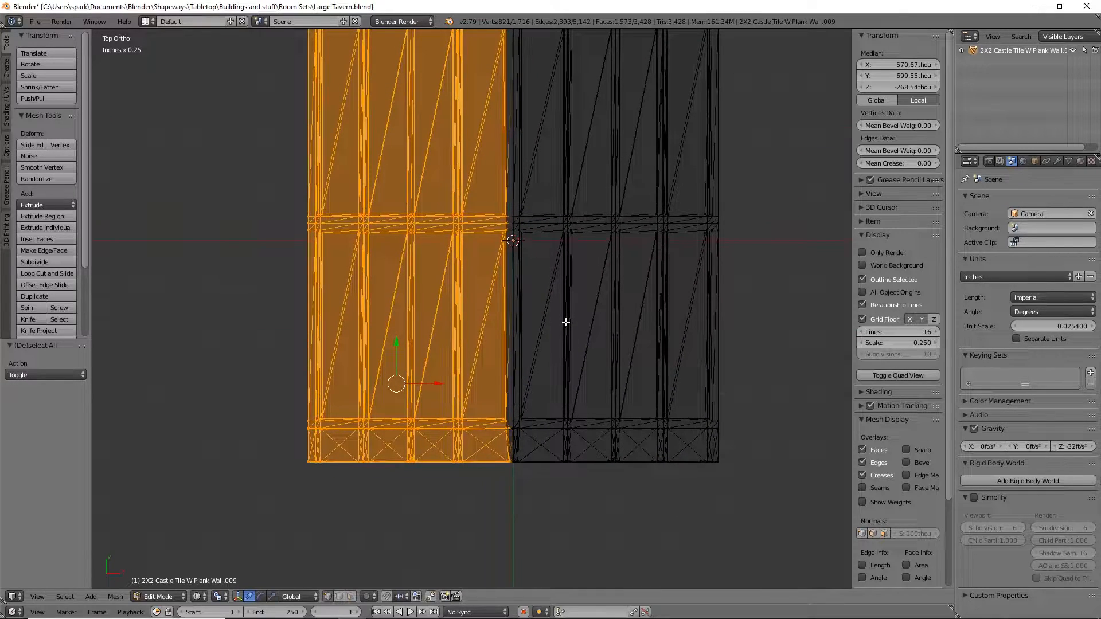
{"action": "key", "text": "x"}
{"action": "left_click", "coordinate": [566, 322]}
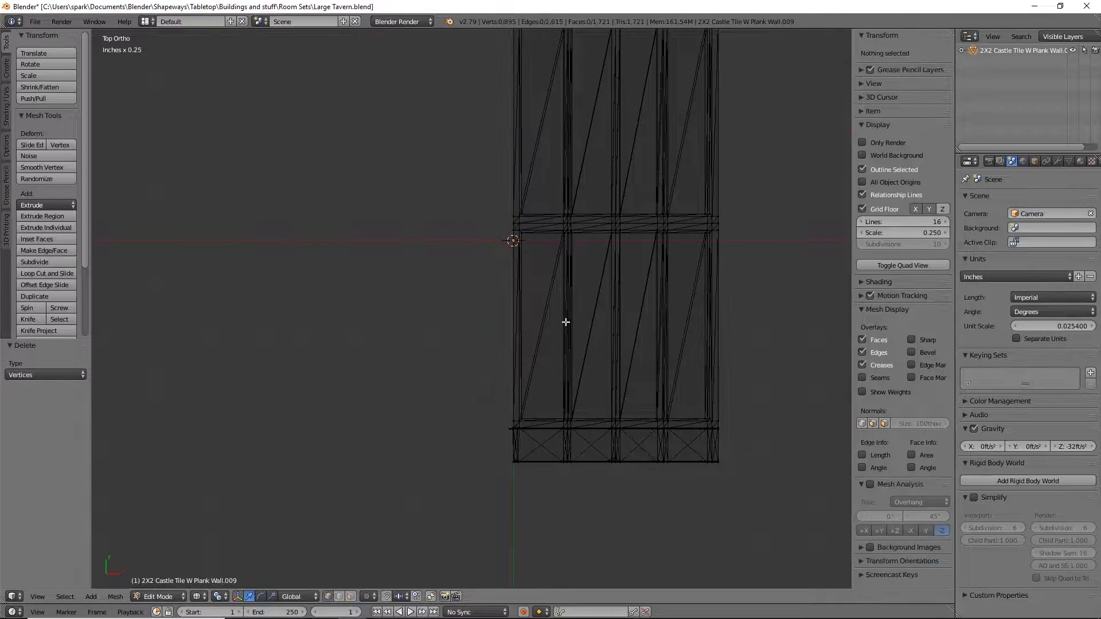
Delete the stray vertex protruding past the centre line near the wall.
{"action": "scroll", "coordinate": [600, 269], "scroll_direction": "up", "scroll_amount": 4}
{"action": "middle_click_drag", "start_coordinate": [624, 457], "coordinate": [633, 153], "text": "shift"}
{"action": "scroll", "coordinate": [597, 273], "scroll_direction": "up", "scroll_amount": 3}
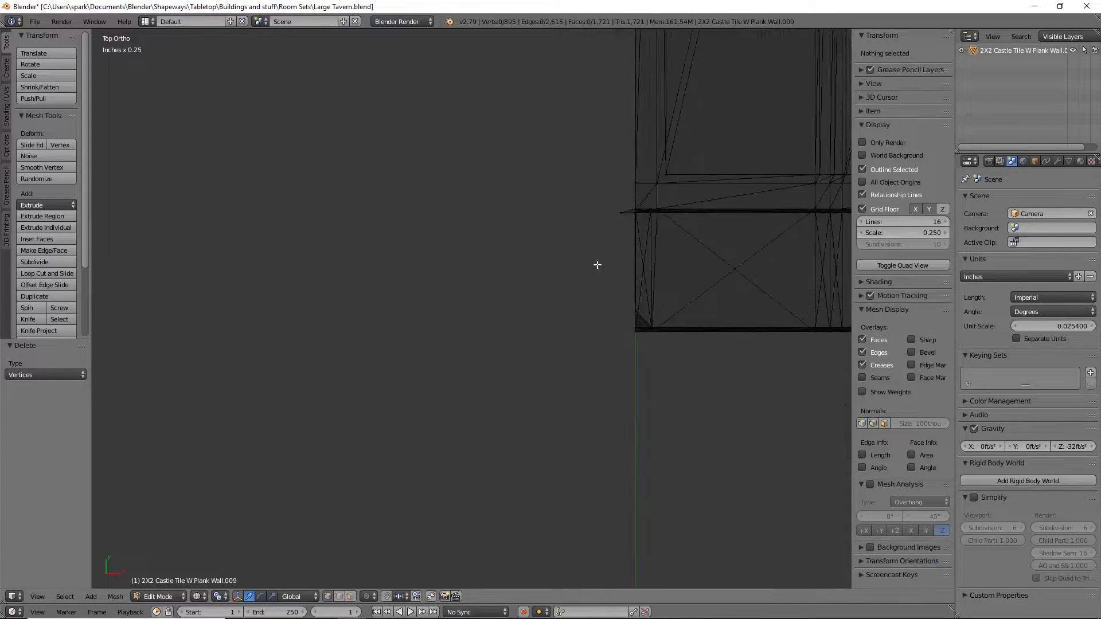
{"action": "right_click", "coordinate": [620, 212]}
{"action": "key", "text": "KP_Decimal"}
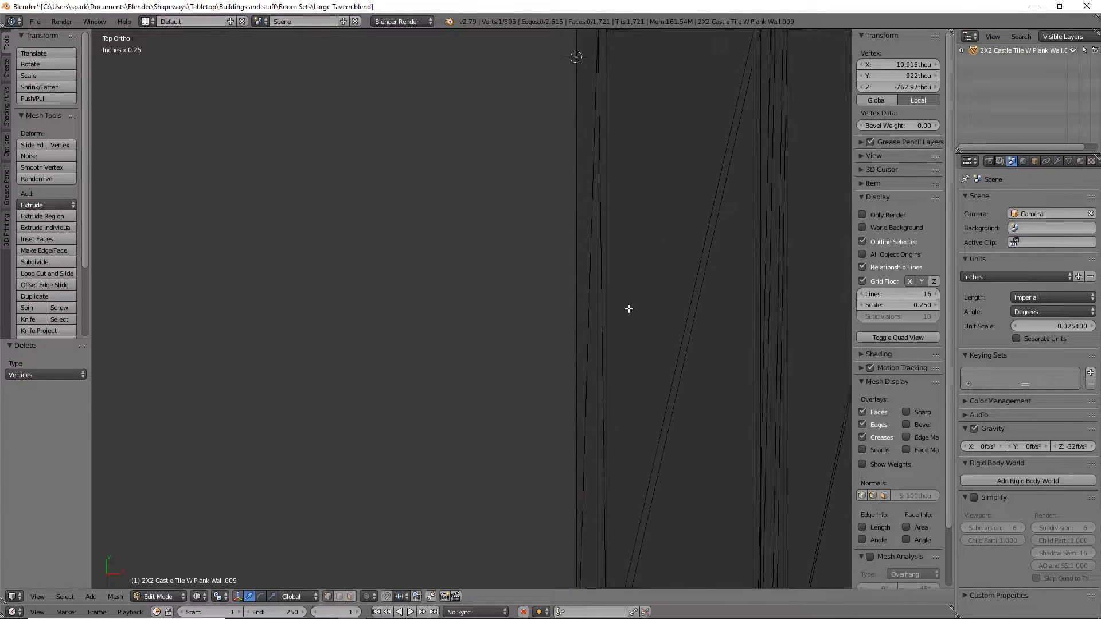
{"action": "middle_click_drag", "start_coordinate": [634, 269], "coordinate": [602, 430], "text": "shift"}
{"action": "mouse_move", "coordinate": [604, 218]}
{"action": "middle_mouse_down", "text": "shift"}
{"action": "mouse_move", "coordinate": [599, 487]}
{"action": "mouse_move", "coordinate": [616, 395]}
{"action": "middle_mouse_up", "text": "shift"}
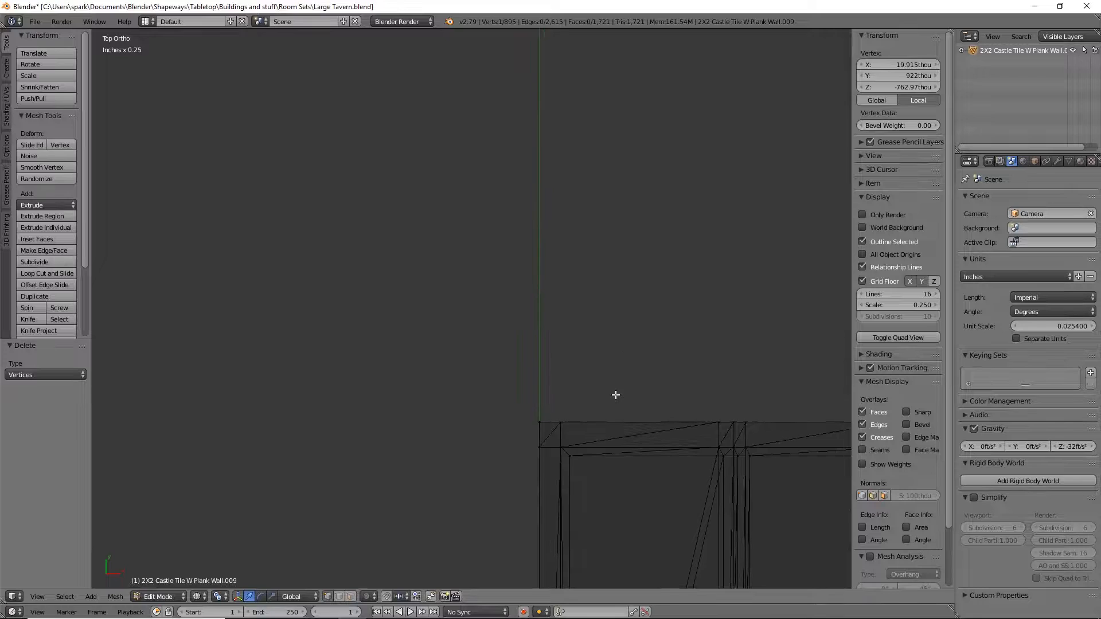
{"action": "key", "text": "x"}
{"action": "left_click", "coordinate": [616, 395]}
Add a Mirror modifier to the remaining half of the tile on the X axis with Clipping enabled.
{"action": "scroll", "coordinate": [614, 395], "scroll_direction": "down", "scroll_amount": 5}
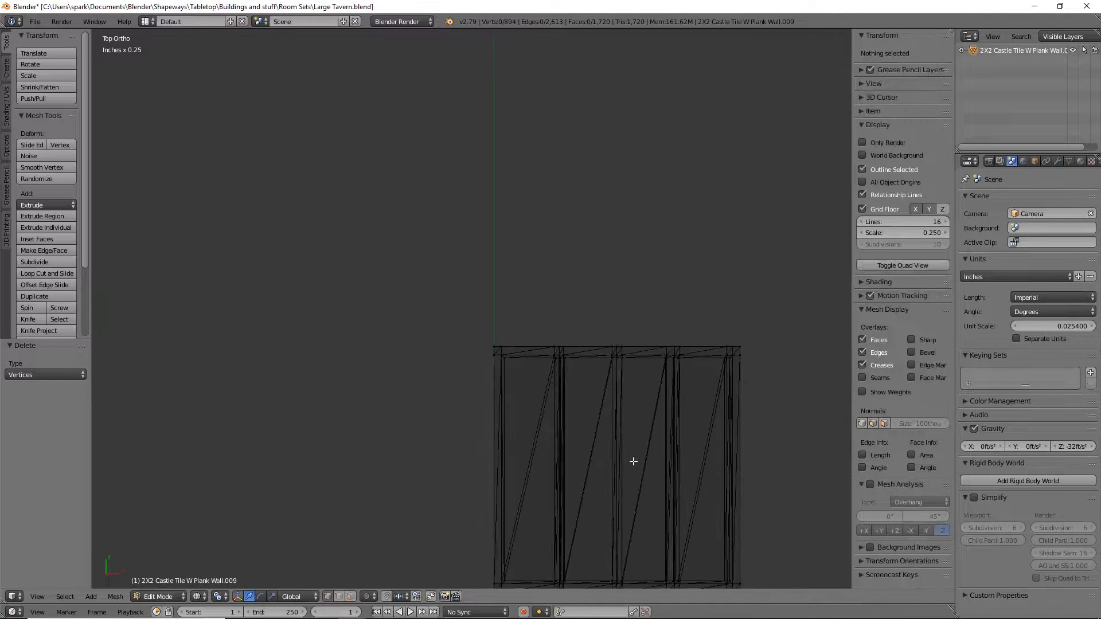
{"action": "middle_click_drag", "start_coordinate": [632, 463], "coordinate": [656, 258], "text": "shift"}
{"action": "scroll", "coordinate": [656, 258], "scroll_direction": "down", "scroll_amount": 5}
{"action": "middle_click_drag", "start_coordinate": [656, 376], "coordinate": [687, 396], "text": "shift"}
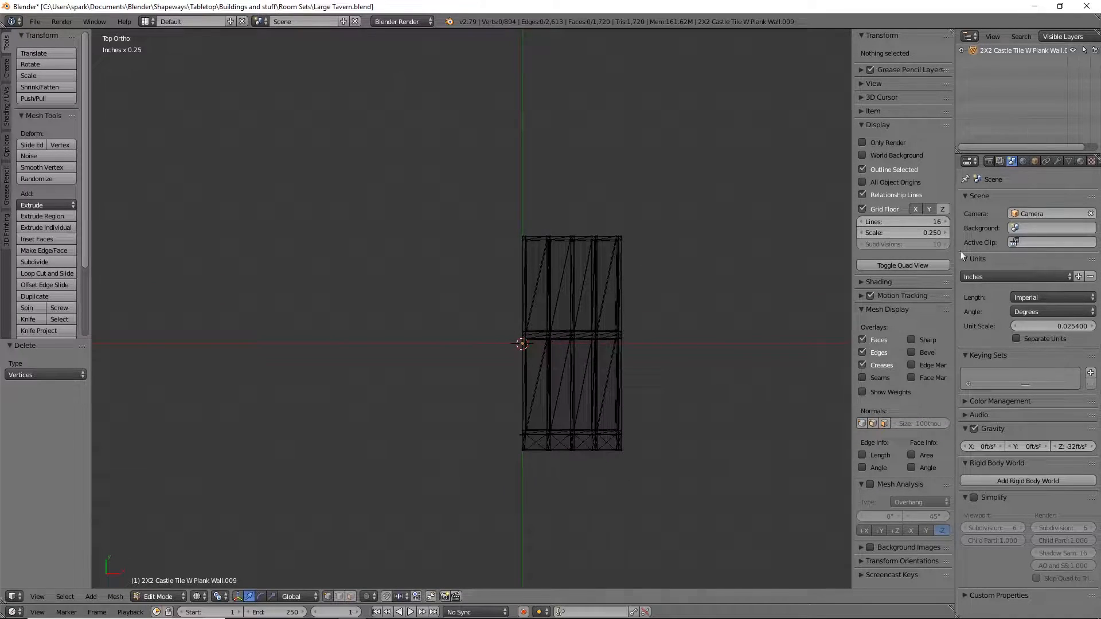
{"action": "left_click", "coordinate": [1057, 163]}
{"action": "left_click", "coordinate": [1006, 198]}
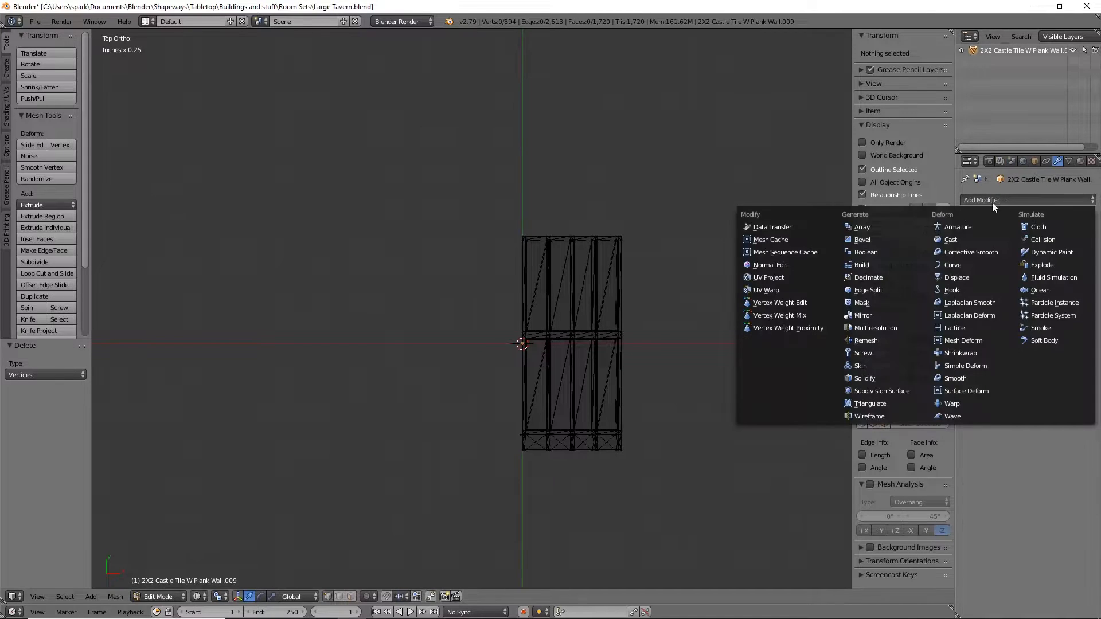
{"action": "left_click", "coordinate": [864, 318]}
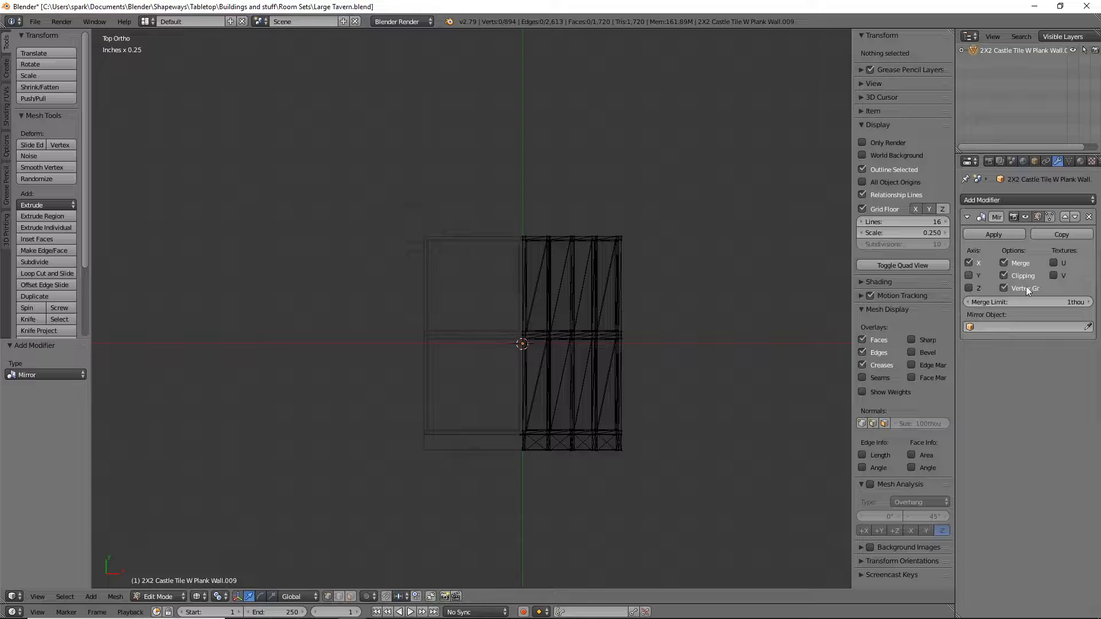
Test the mirror clipping by moving the whole mesh about 2.04" along X, and undo the move.
{"action": "middle_click_drag", "start_coordinate": [664, 413], "coordinate": [669, 337]}
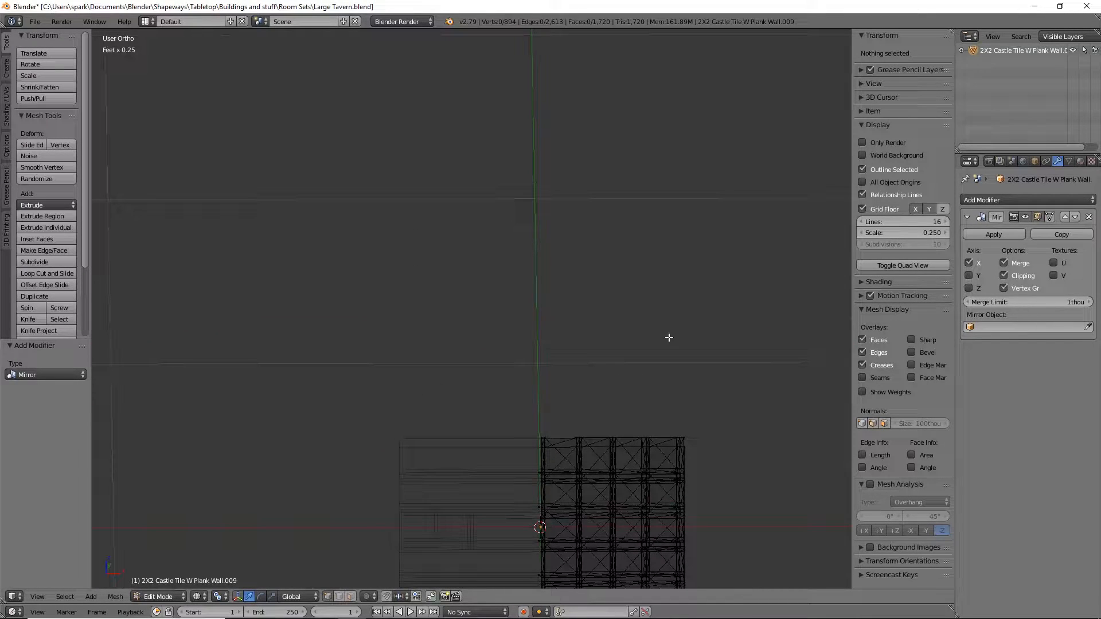
{"action": "key", "text": "a"}
{"action": "scroll", "coordinate": [689, 456], "scroll_direction": "down", "scroll_amount": 2}
{"action": "left_click_drag", "start_coordinate": [612, 514], "coordinate": [816, 499]}
{"action": "middle_click_drag", "start_coordinate": [720, 410], "coordinate": [709, 483]}
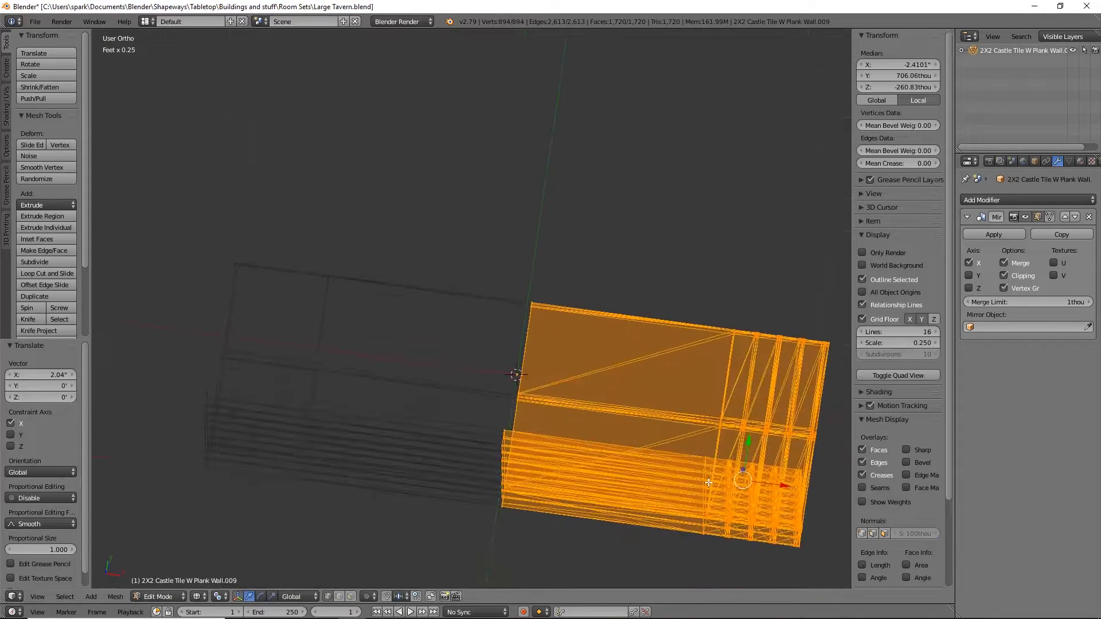
{"action": "key", "text": "ctrl+z"}
Display the mirrored wall in solid shading from the front view.
{"action": "mouse_move", "coordinate": [623, 444]}
{"action": "middle_mouse_down"}
{"action": "mouse_move", "coordinate": [632, 302]}
{"action": "mouse_move", "coordinate": [607, 317]}
{"action": "middle_mouse_up"}
{"action": "key", "text": "KP_1"}
{"action": "key", "text": "z"}
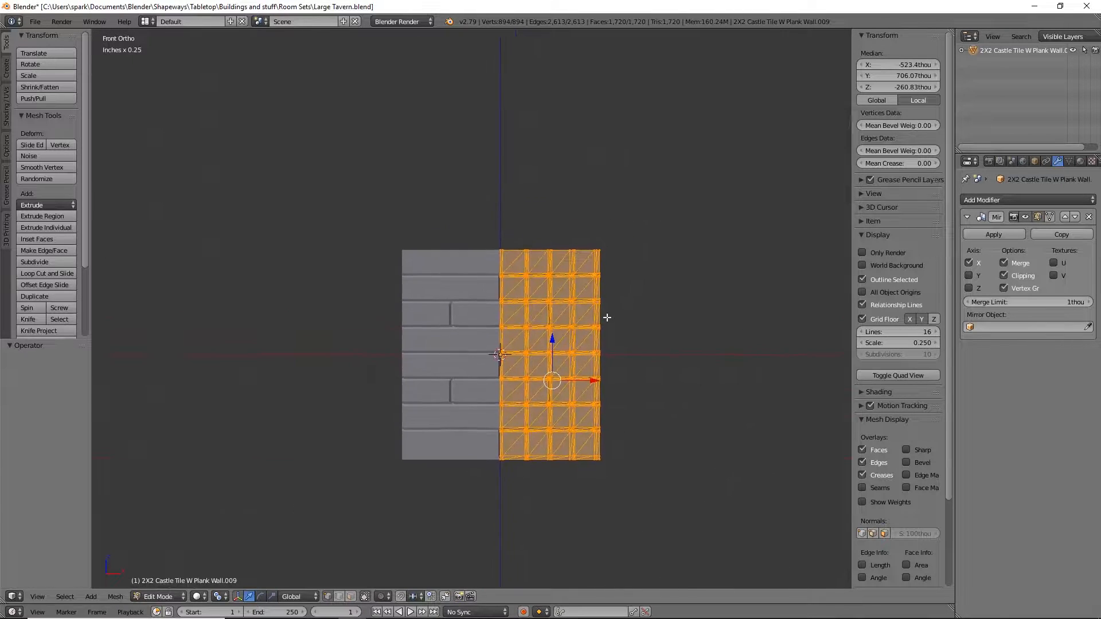
{"action": "scroll", "coordinate": [607, 317], "scroll_direction": "up", "scroll_amount": 4}
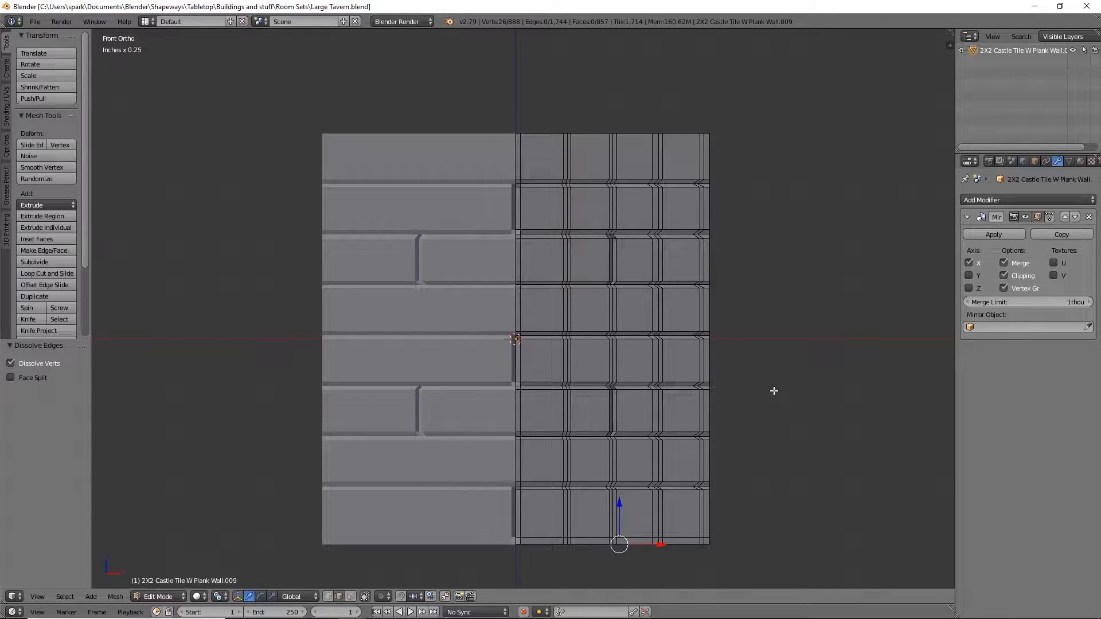
Examine the wall's brick and edge layout from an angle and return to the front view.
{"action": "middle_click_drag", "start_coordinate": [793, 376], "coordinate": [759, 334]}
{"action": "middle_click_drag", "start_coordinate": [536, 386], "coordinate": [610, 231], "text": "shift"}
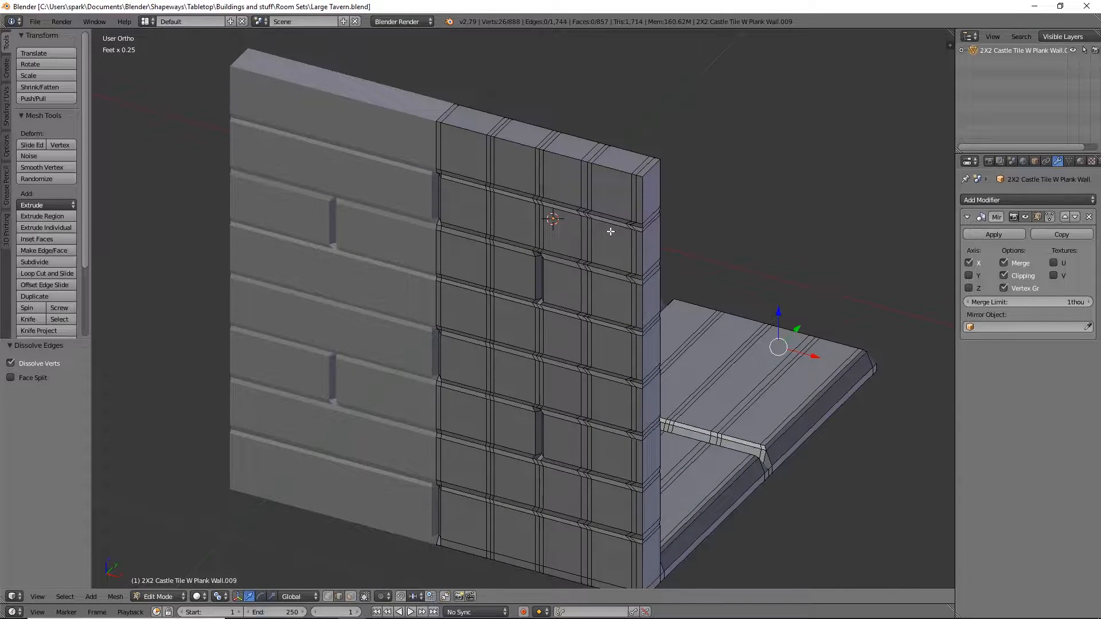
{"action": "key", "text": "KP_1"}
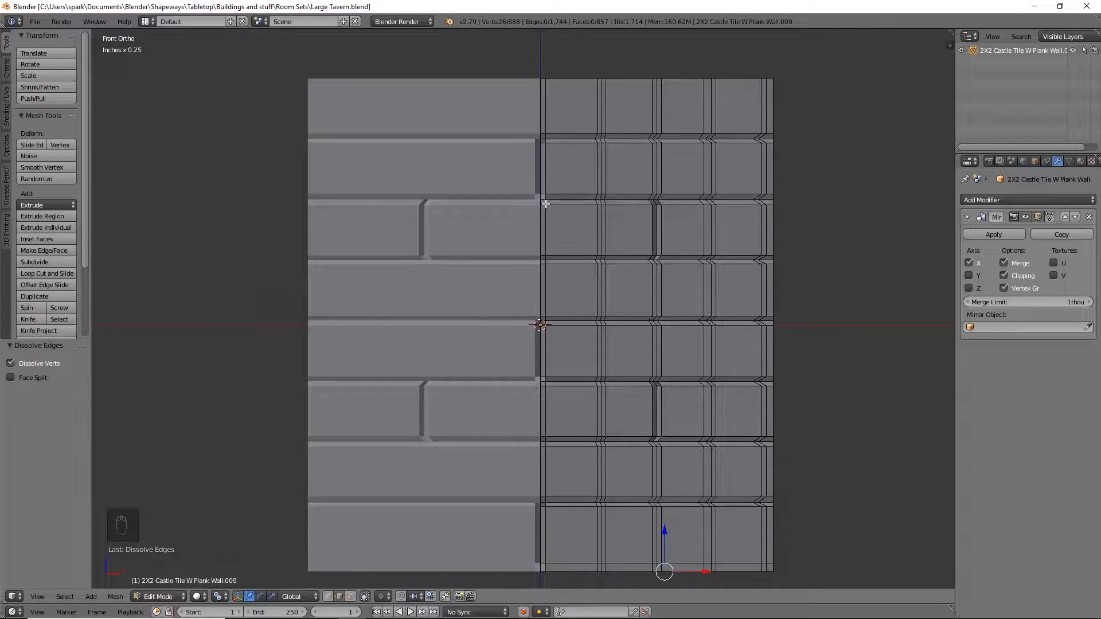
Delete the front and back wall faces of the two bricks by three courses beside the mirror centre to open a window.
{"action": "left_click", "coordinate": [350, 596]}
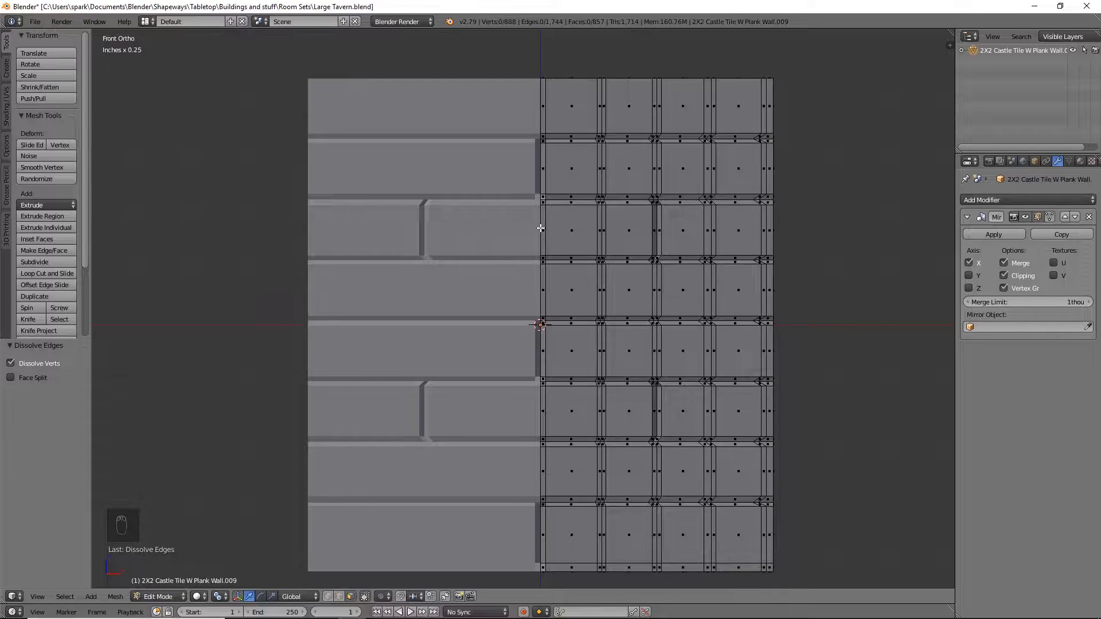
{"action": "key", "text": "b"}
{"action": "left_click_drag", "start_coordinate": [540, 220], "coordinate": [646, 366]}
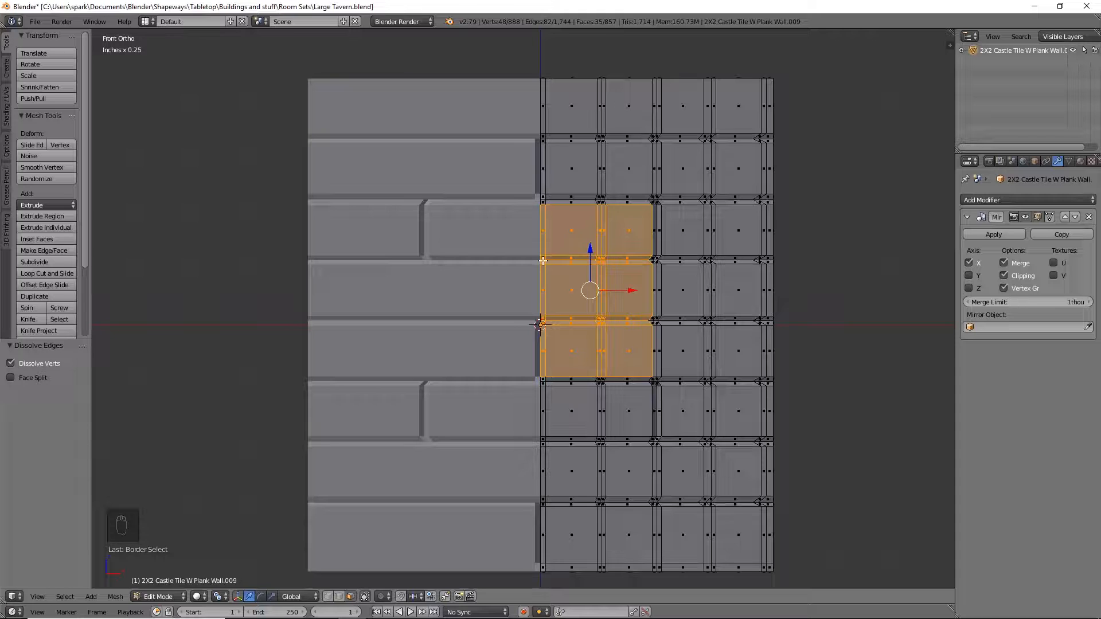
{"action": "key", "text": "z"}
{"action": "key", "text": "b"}
{"action": "left_click_drag", "start_coordinate": [511, 214], "coordinate": [649, 371]}
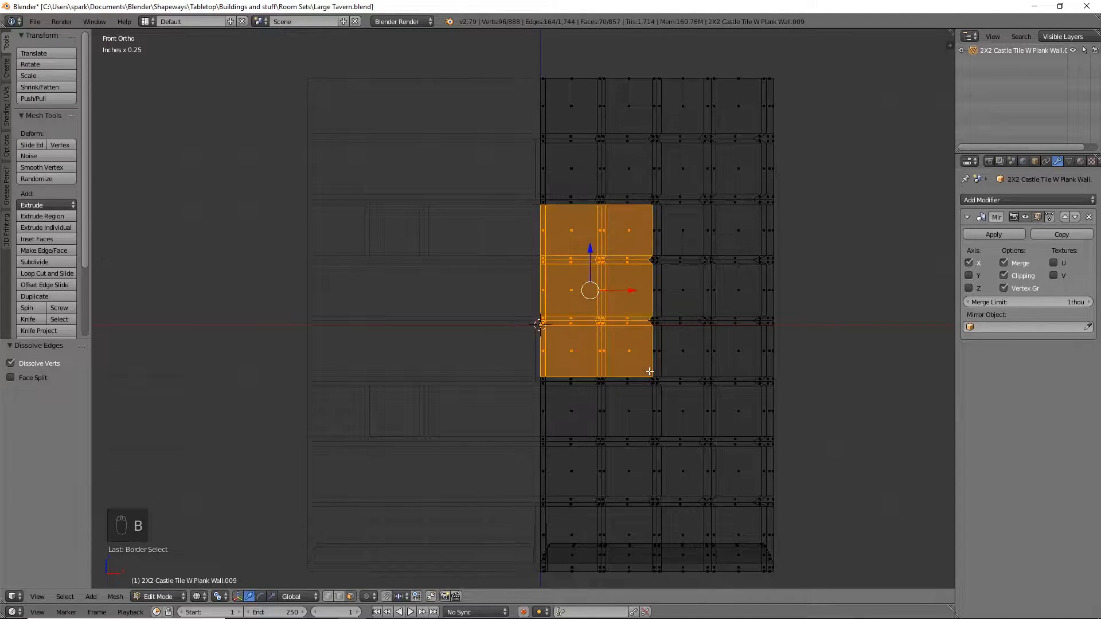
{"action": "key", "text": "x"}
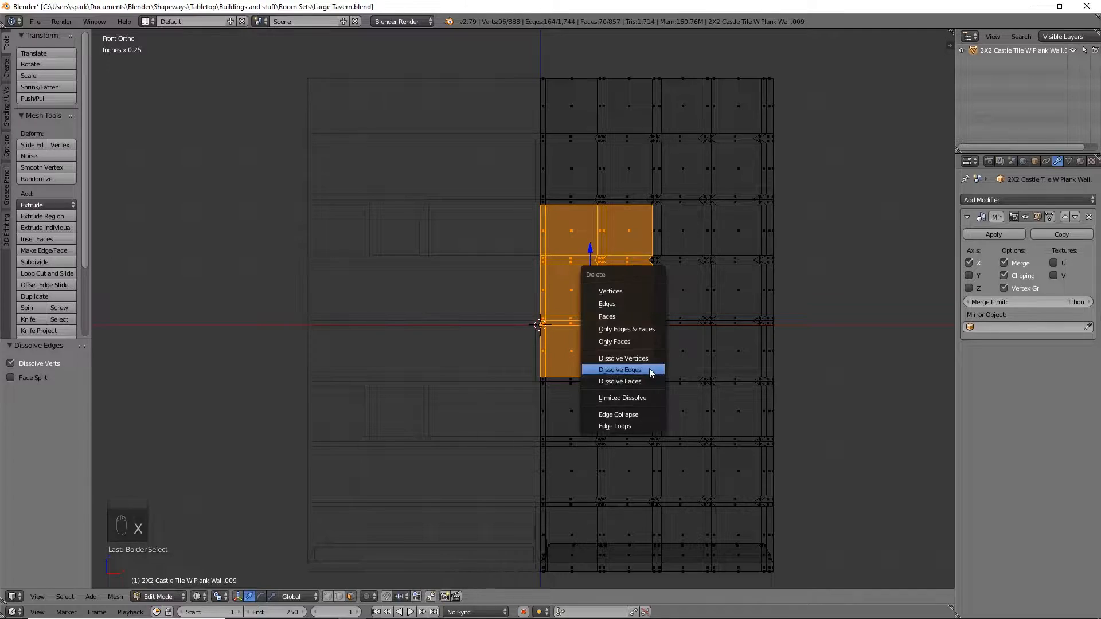
{"action": "left_click", "coordinate": [627, 316]}
{"action": "key", "text": "z"}
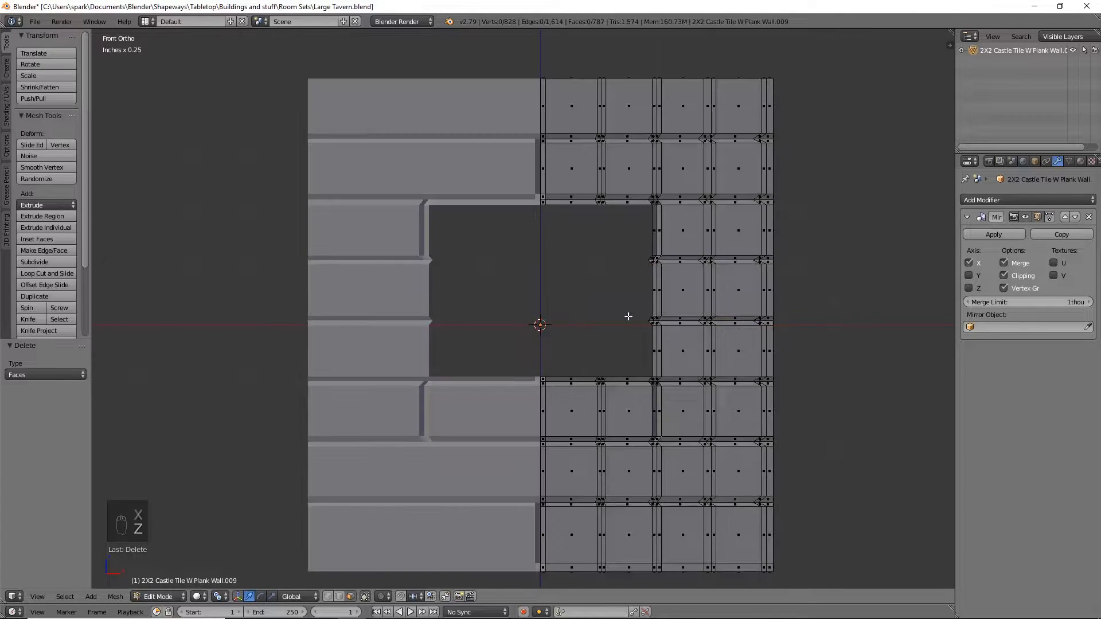
Try to shift the two protruding front joint vertices on the opening's side about 12.4 thou along X, and undo the move.
{"action": "scroll", "coordinate": [631, 318], "scroll_direction": "up", "scroll_amount": 2}
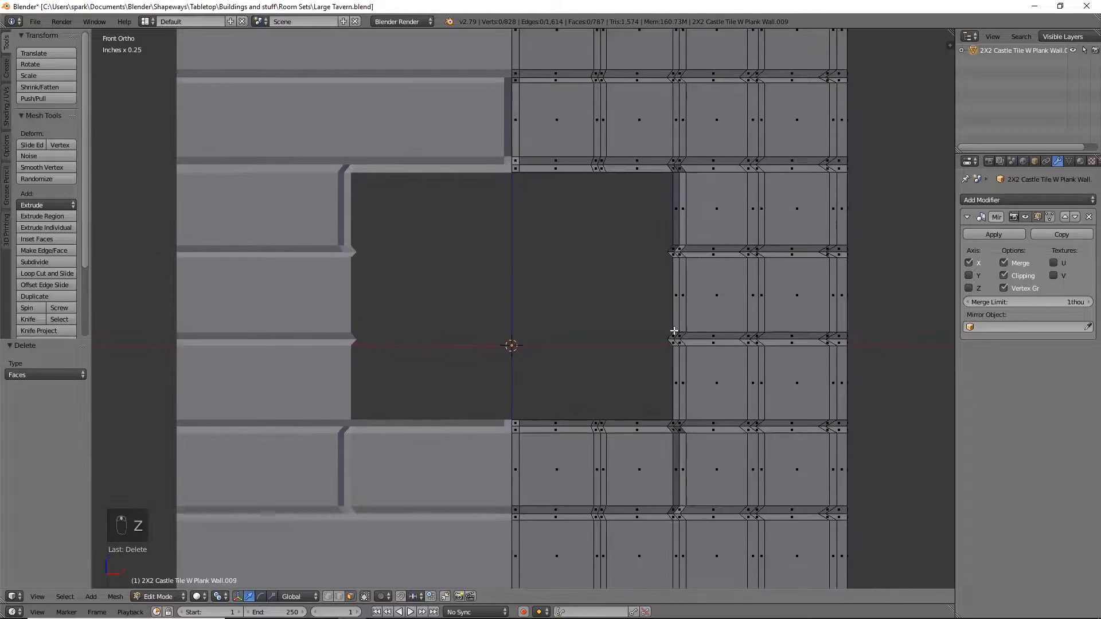
{"action": "middle_click_drag", "start_coordinate": [673, 331], "coordinate": [601, 333], "text": "shift"}
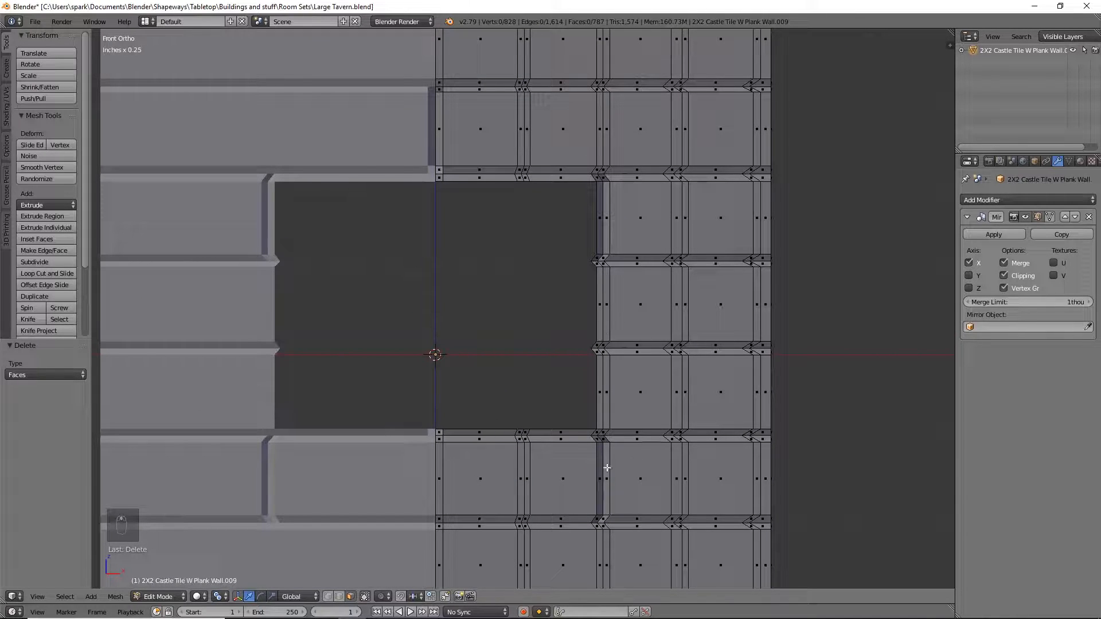
{"action": "scroll", "coordinate": [526, 342], "scroll_direction": "up", "scroll_amount": 2}
{"action": "middle_click_drag", "start_coordinate": [529, 342], "coordinate": [574, 292]}
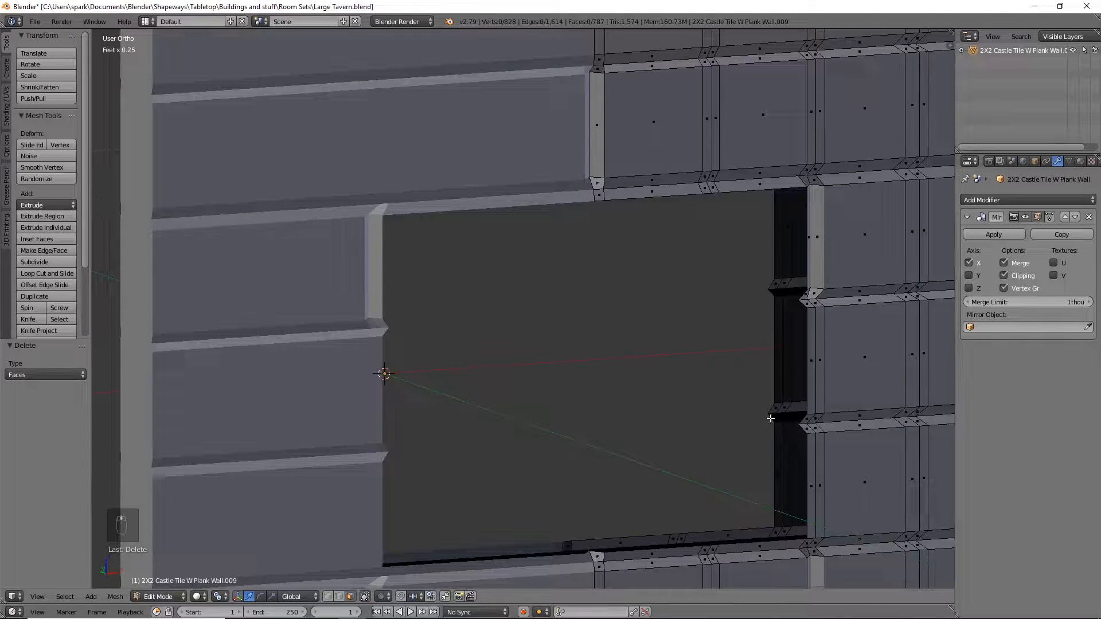
{"action": "key", "text": "KP_1"}
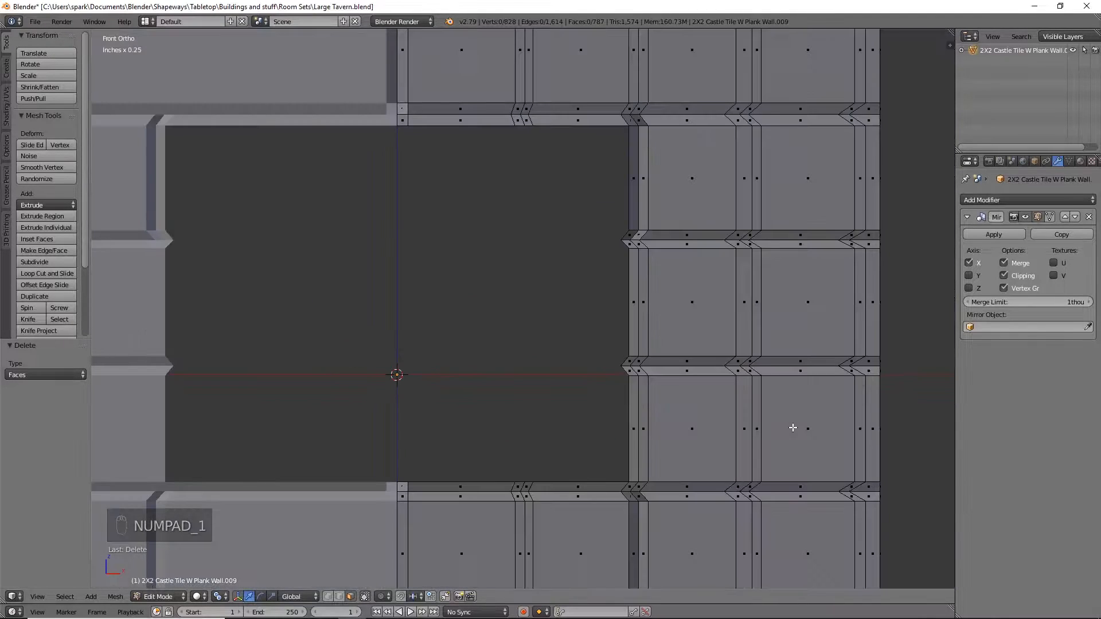
{"action": "scroll", "coordinate": [775, 401], "scroll_direction": "up", "scroll_amount": 4}
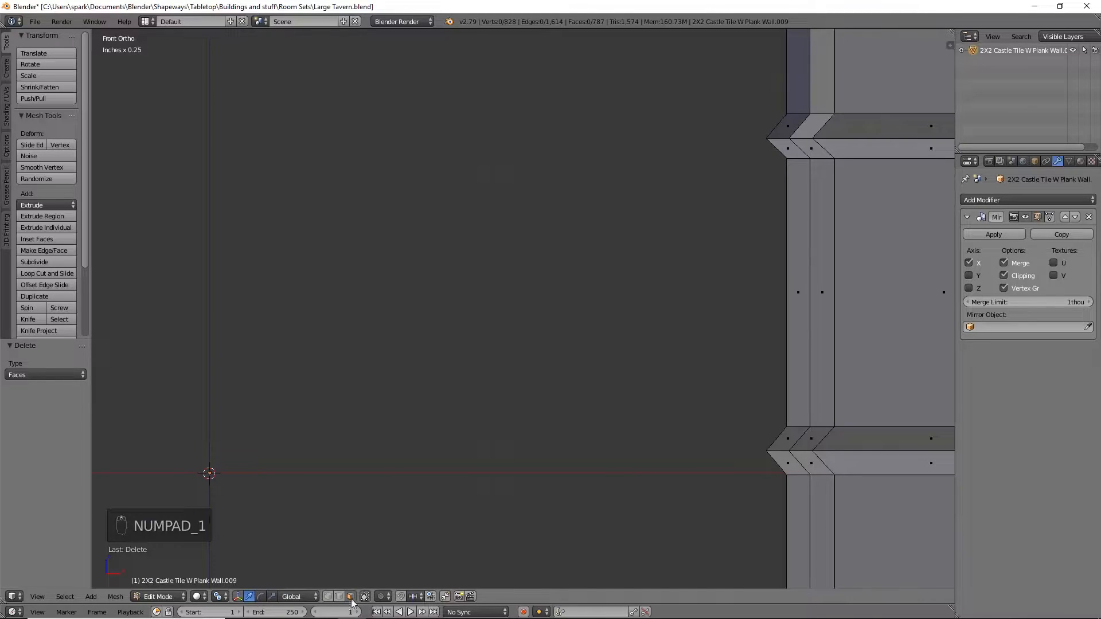
{"action": "right_click", "coordinate": [768, 138]}
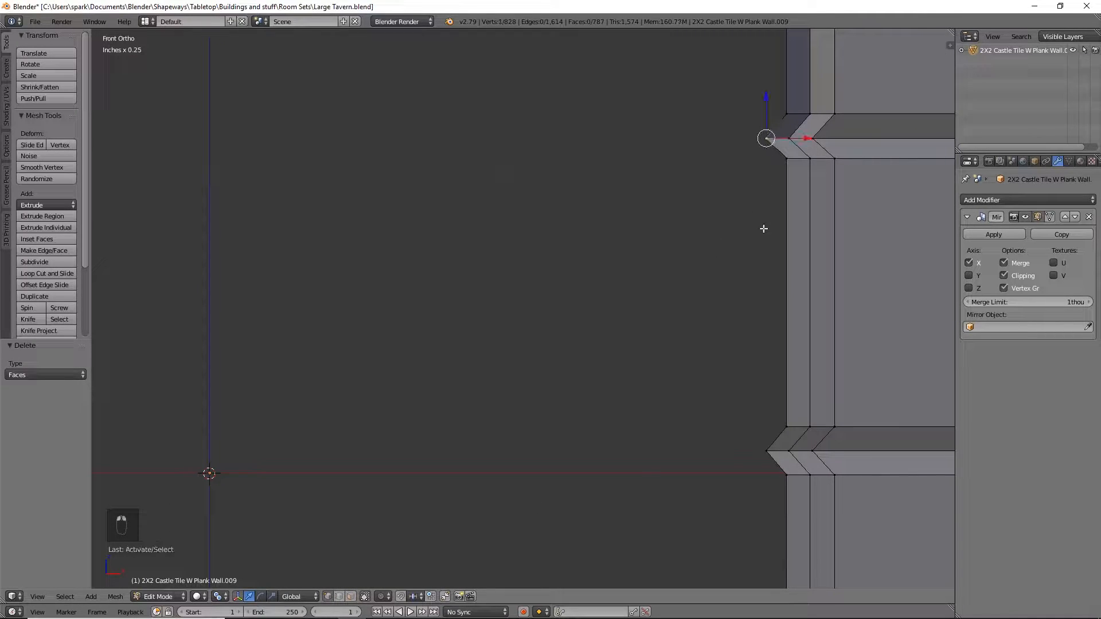
{"action": "right_click", "coordinate": [766, 452], "text": "shift"}
{"action": "middle_click_drag", "start_coordinate": [729, 455], "coordinate": [660, 457], "text": "shift"}
{"action": "left_click_drag", "start_coordinate": [739, 297], "coordinate": [754, 298]}
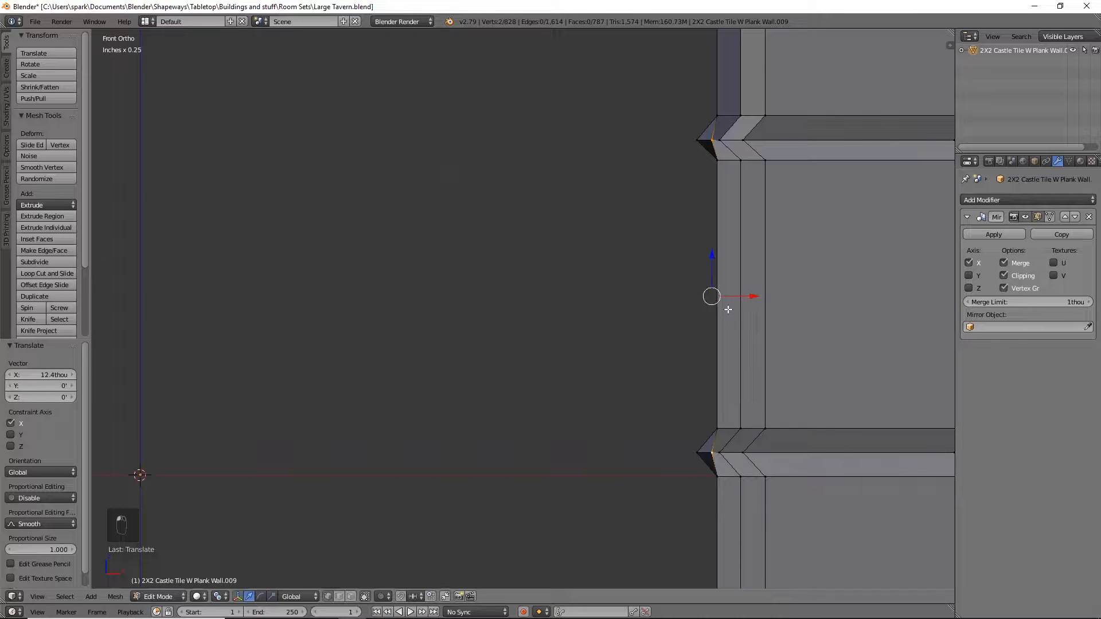
{"action": "key", "text": "ctrl+z"}
Move the protruding front and back joint vertices on the opening's side 16.7 thou along X to align with the side edge.
{"action": "key", "text": "z"}
{"action": "key", "text": "b"}
{"action": "left_click_drag", "start_coordinate": [695, 136], "coordinate": [702, 148]}
{"action": "key", "text": "b"}
{"action": "left_click_drag", "start_coordinate": [690, 435], "coordinate": [711, 473]}
{"action": "key", "text": "g"}
{"action": "key", "text": "x"}
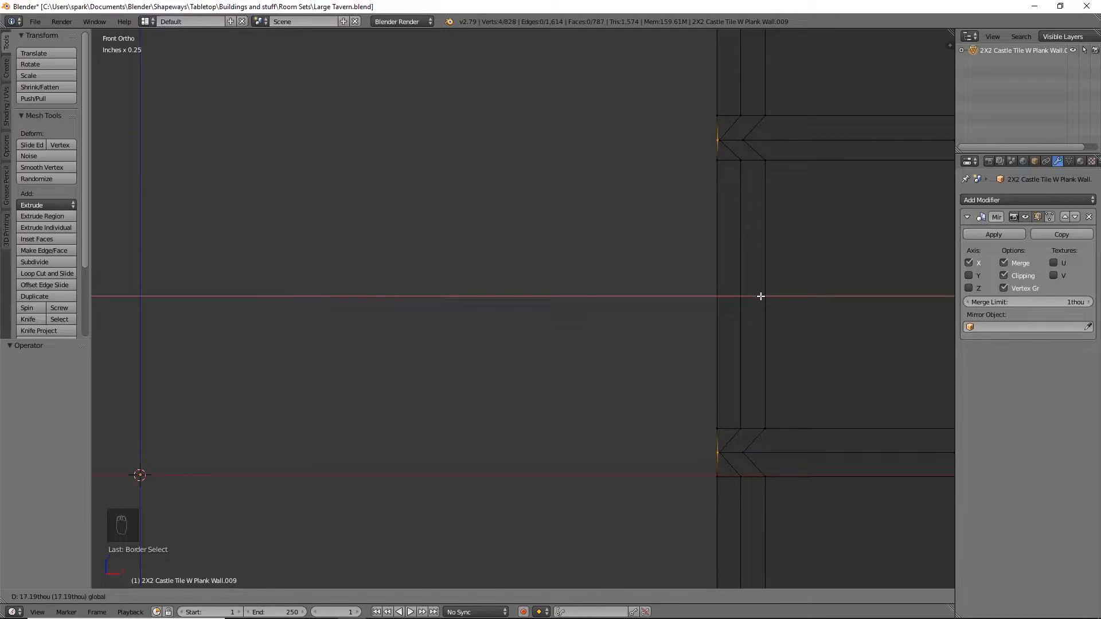
{"action": "left_click", "coordinate": [760, 297]}
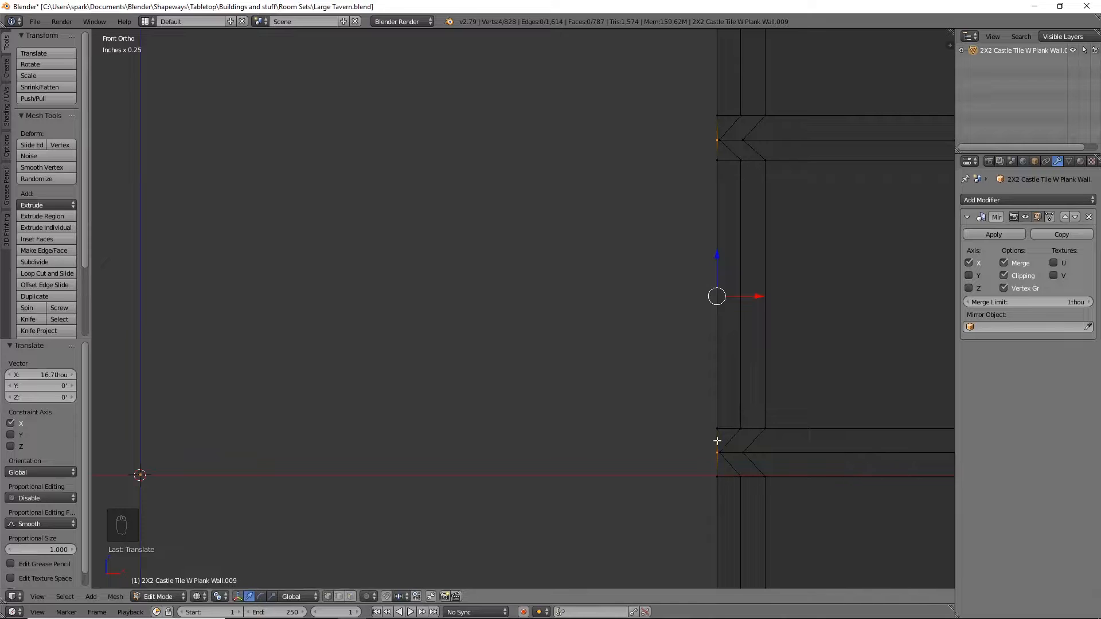
{"action": "key", "text": "a"}
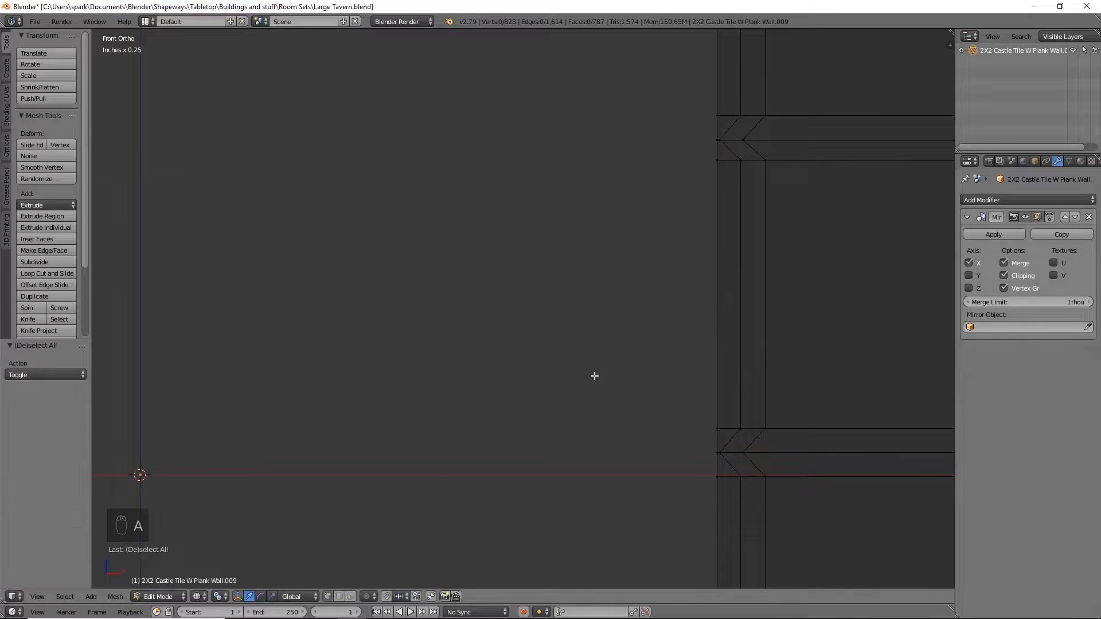
{"action": "key", "text": "z"}
Fill a face between the front and back edges of the uppermost brick on the opening's inner side.
{"action": "scroll", "coordinate": [591, 370], "scroll_direction": "down", "scroll_amount": 5}
{"action": "mouse_move", "coordinate": [588, 367]}
{"action": "middle_mouse_down"}
{"action": "mouse_move", "coordinate": [631, 371]}
{"action": "mouse_move", "coordinate": [535, 390]}
{"action": "middle_mouse_up"}
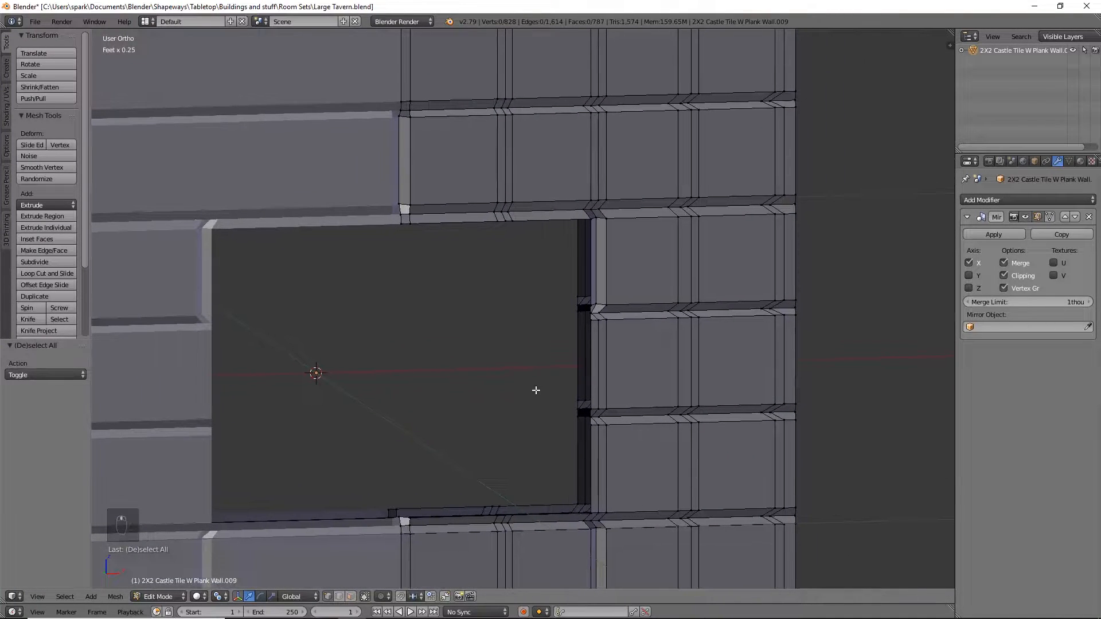
{"action": "scroll", "coordinate": [537, 391], "scroll_direction": "up", "scroll_amount": 3}
{"action": "middle_click_drag", "start_coordinate": [615, 415], "coordinate": [542, 455], "text": "shift"}
{"action": "middle_click_drag", "start_coordinate": [567, 469], "coordinate": [593, 456]}
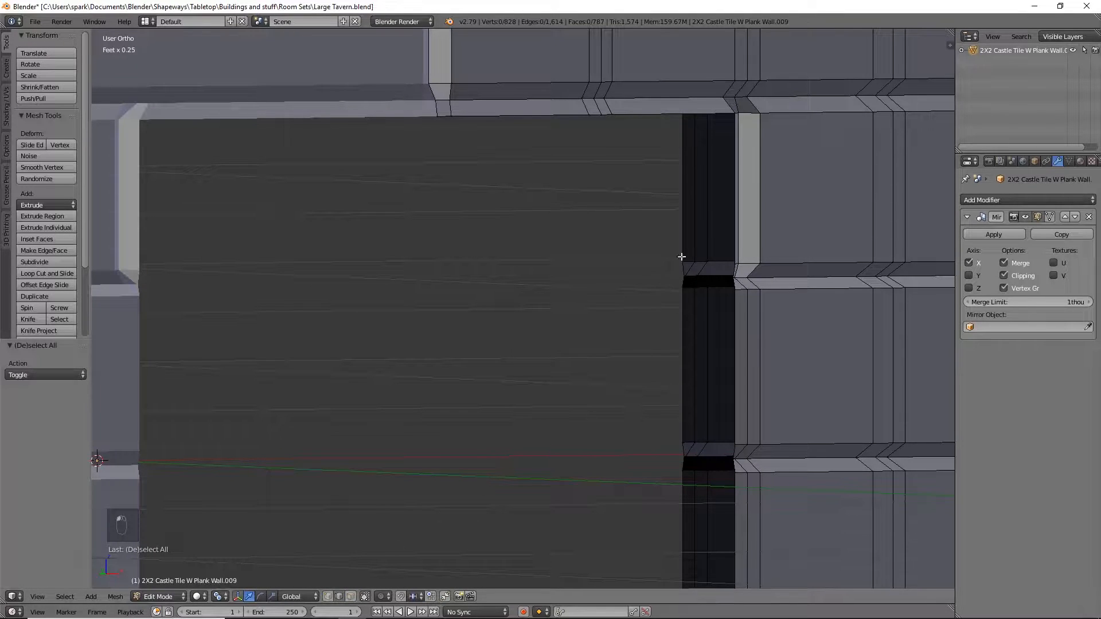
{"action": "right_click", "coordinate": [740, 183]}
{"action": "right_click", "coordinate": [682, 187], "text": "shift"}
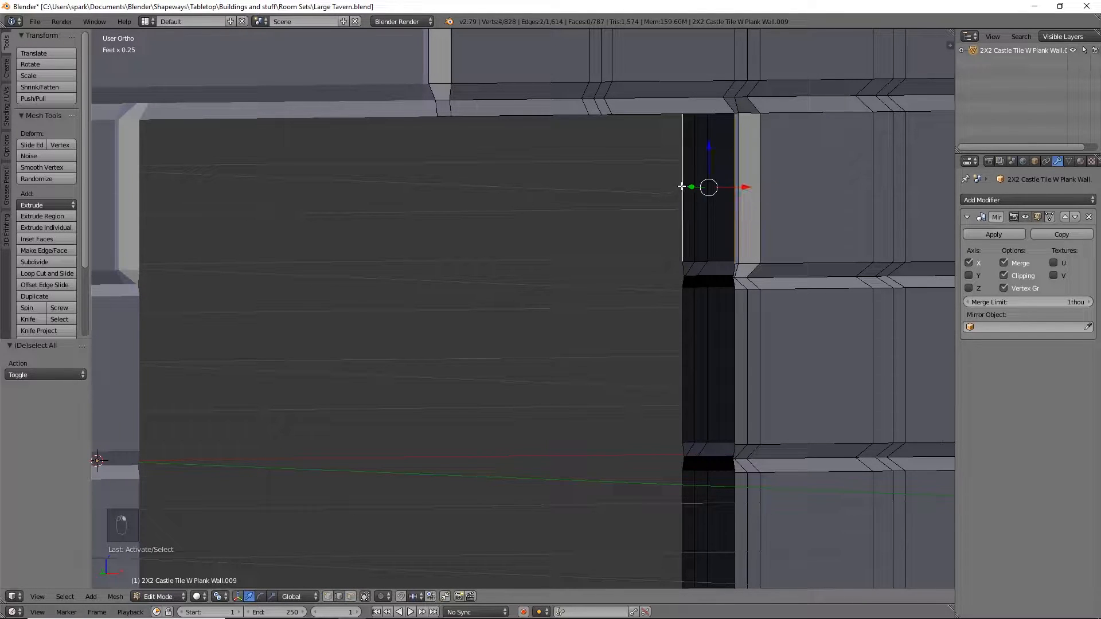
{"action": "key", "text": "f"}
{"action": "middle_click_drag", "start_coordinate": [738, 223], "coordinate": [697, 211], "text": "shift"}
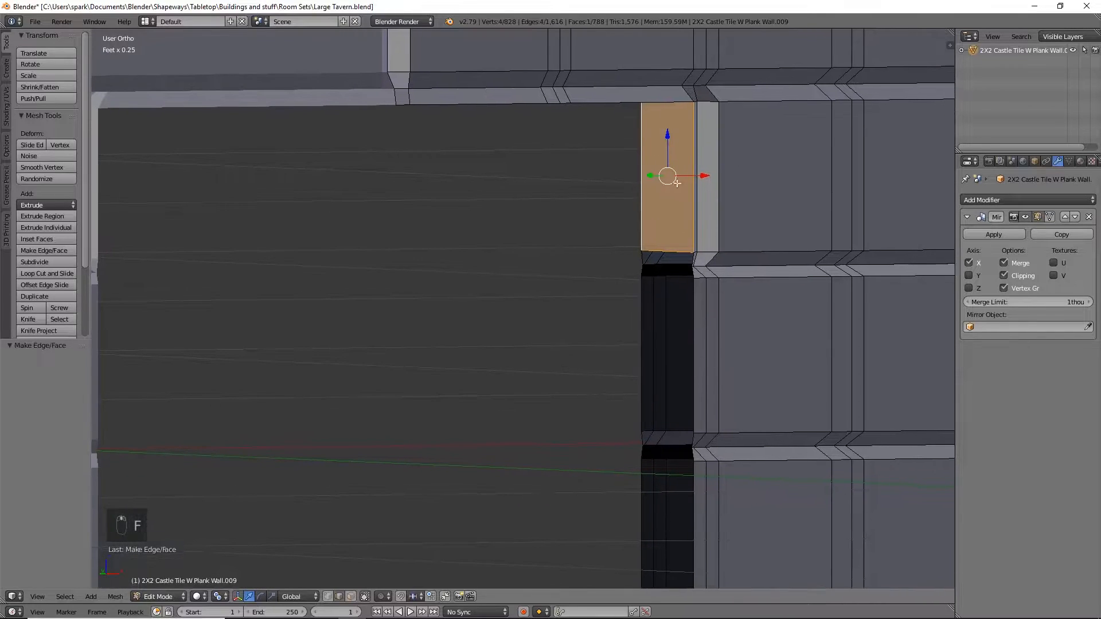
Fill the opening's upper inner surface with faces between the front and back edges up to the mirror centre.
{"action": "middle_click_drag", "start_coordinate": [582, 229], "coordinate": [502, 415], "text": "shift"}
{"action": "right_click", "coordinate": [502, 414]}
{"action": "key", "text": "f"}
{"action": "key", "text": "f"}
{"action": "key", "text": "f"}
{"action": "middle_click_drag", "start_coordinate": [683, 574], "coordinate": [578, 359], "text": "shift"}
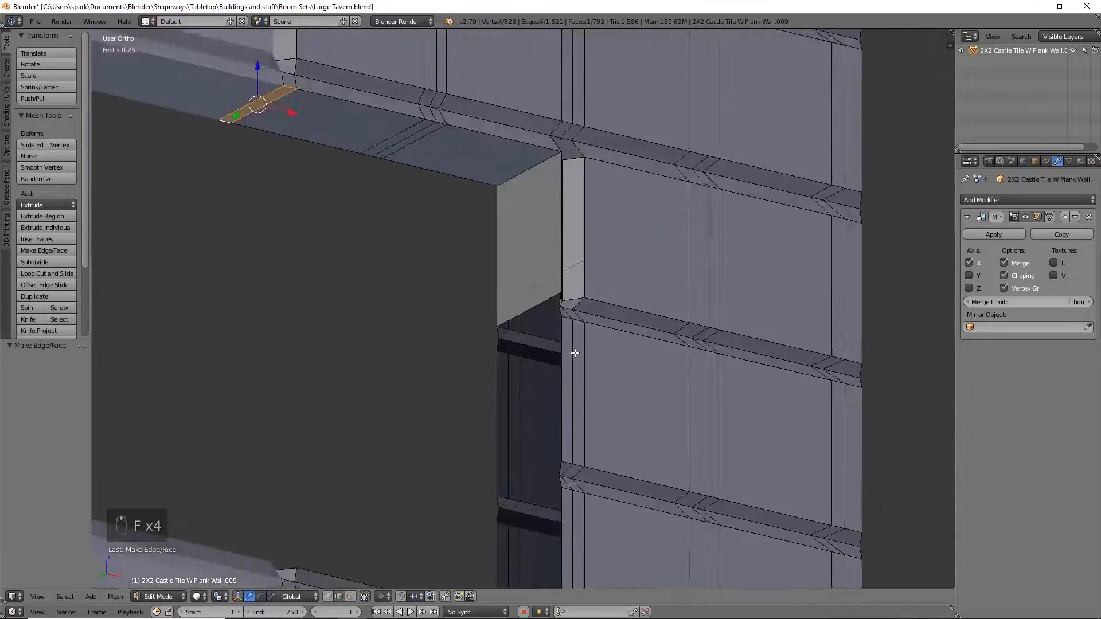
Continue filling faces down the opening's inner side, covering the middle brick and the mortar joints.
{"action": "right_click", "coordinate": [565, 321]}
{"action": "key", "text": "f"}
{"action": "key", "text": "KP_Decimal"}
{"action": "key", "text": "f"}
{"action": "scroll", "coordinate": [344, 420], "scroll_direction": "down", "scroll_amount": 4}
{"action": "right_click", "coordinate": [602, 292]}
{"action": "right_click", "coordinate": [518, 295], "text": "shift"}
{"action": "key", "text": "f"}
{"action": "middle_click_drag", "start_coordinate": [518, 295], "coordinate": [537, 196], "text": "shift"}
{"action": "key", "text": "f"}
{"action": "key", "text": "f"}
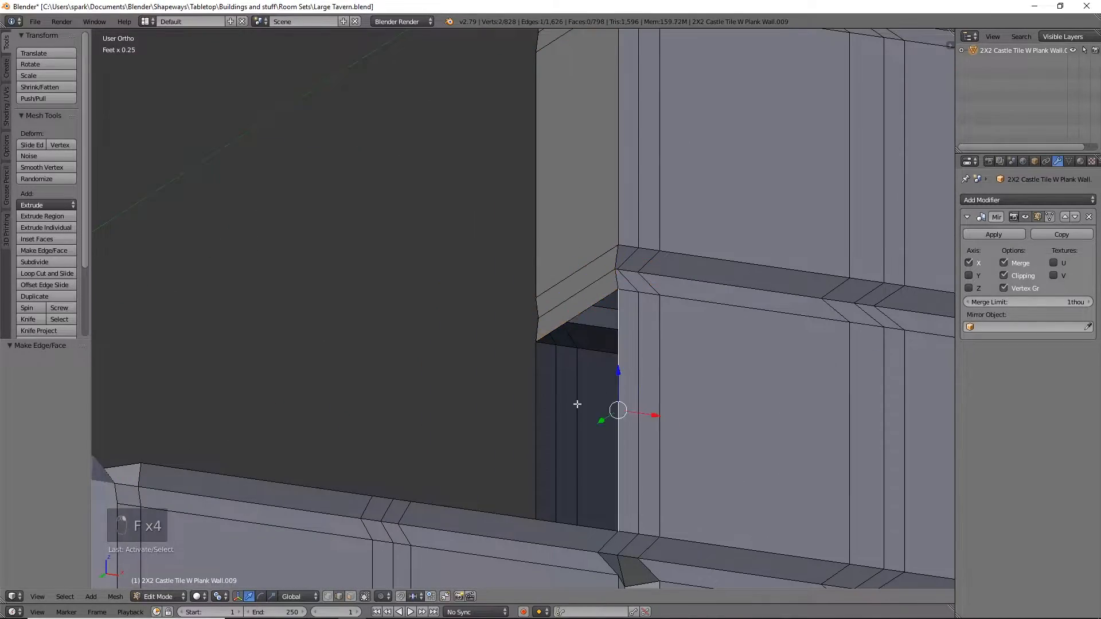
Fill the lowest brick of the opening's inner side and the sill with faces up to the mirror centre.
{"action": "key", "text": "f"}
{"action": "middle_click_drag", "start_coordinate": [539, 413], "coordinate": [784, 268]}
{"action": "key", "text": "f"}
{"action": "right_click", "coordinate": [576, 302]}
{"action": "key", "text": "f"}
{"action": "key", "text": "f"}
{"action": "key", "text": "f"}
{"action": "key", "text": "f"}
Examine the window opening's filled inner surfaces from the front and back of the wall.
{"action": "scroll", "coordinate": [621, 401], "scroll_direction": "down", "scroll_amount": 5}
{"action": "middle_click_drag", "start_coordinate": [622, 413], "coordinate": [559, 419]}
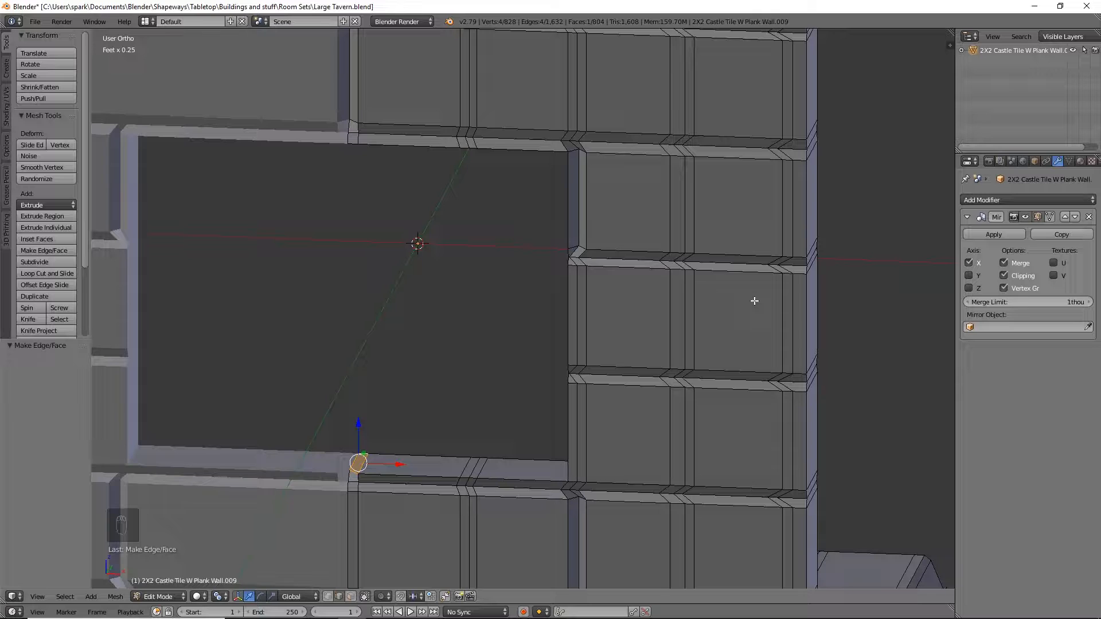
{"action": "middle_click_drag", "start_coordinate": [755, 301], "coordinate": [749, 337]}
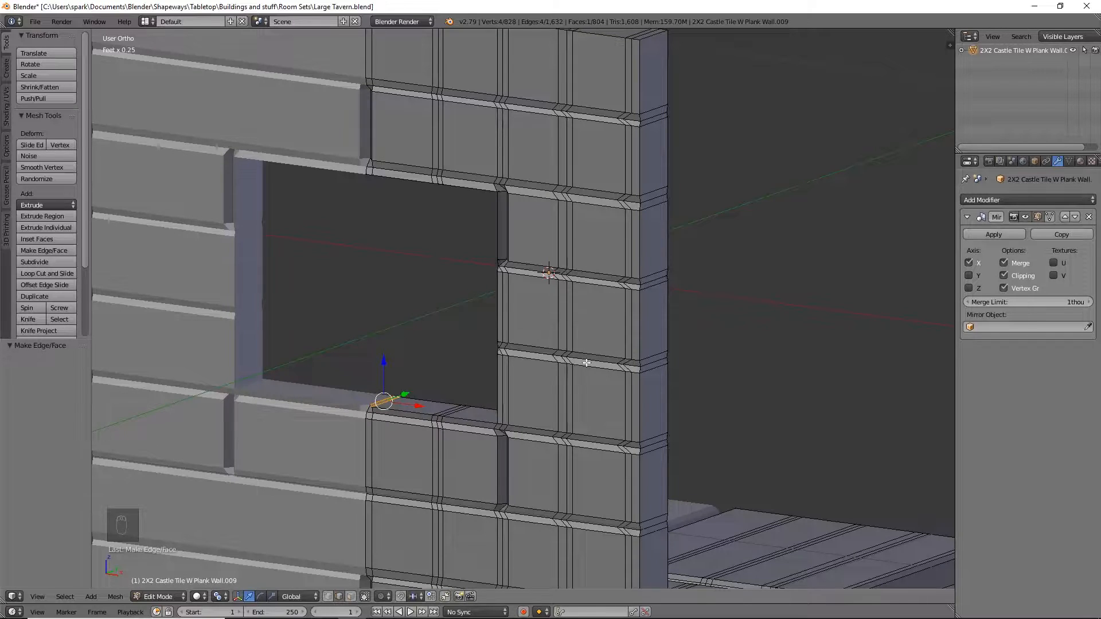
{"action": "middle_click_drag", "start_coordinate": [587, 362], "coordinate": [383, 185]}
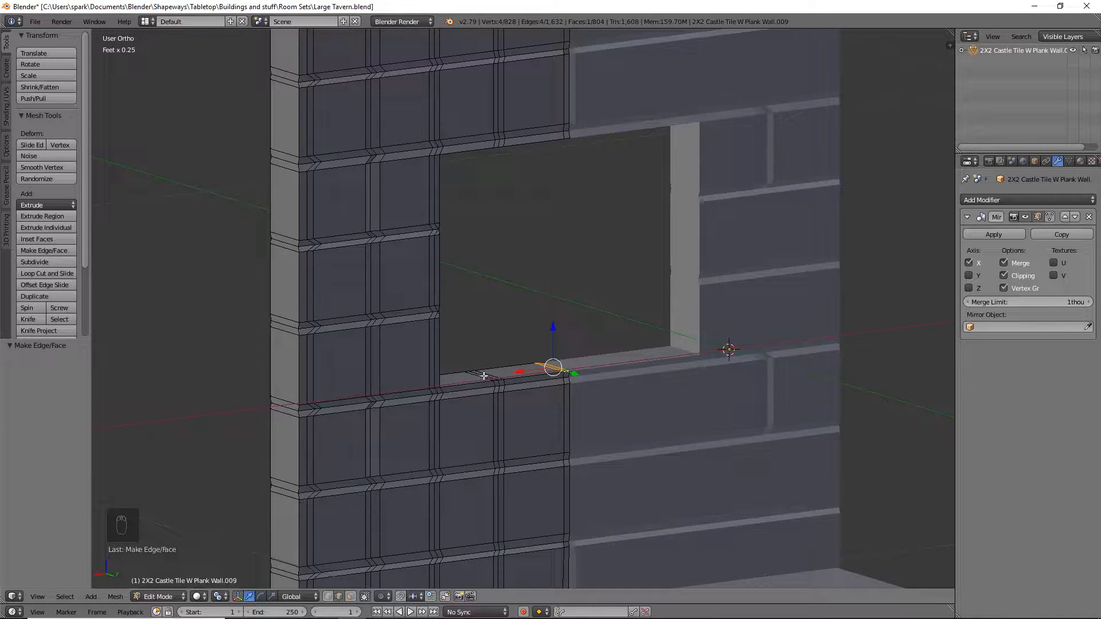
{"action": "scroll", "coordinate": [462, 342], "scroll_direction": "down", "scroll_amount": 5}
{"action": "middle_click_drag", "start_coordinate": [488, 394], "coordinate": [635, 329]}
{"action": "scroll", "coordinate": [516, 310], "scroll_direction": "up", "scroll_amount": 6}
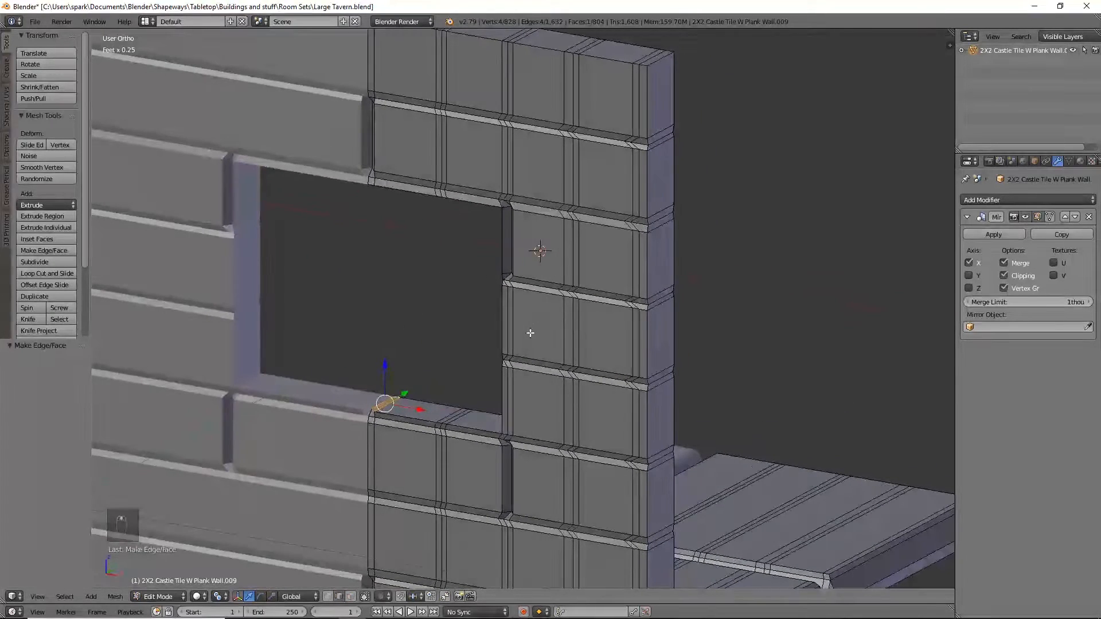
Select the four horizontal mortar-groove edge loops around the opening together with the vertical joint edge beside its uppermost brick.
{"action": "right_click", "coordinate": [531, 205], "text": "alt"}
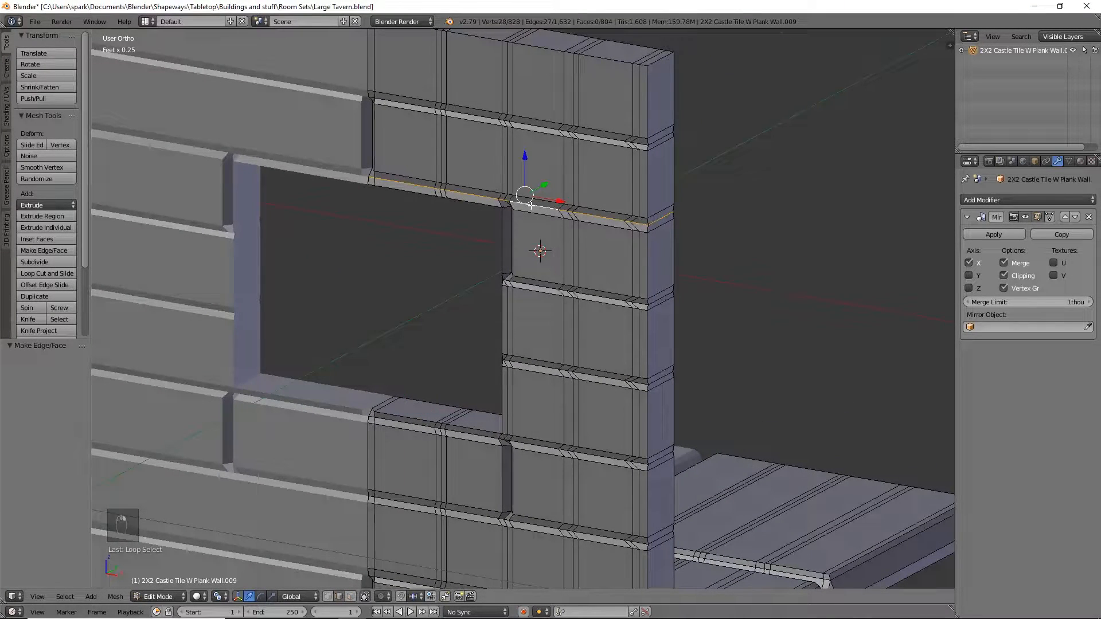
{"action": "right_click", "coordinate": [531, 205], "text": "shift"}
{"action": "scroll", "coordinate": [509, 106], "scroll_direction": "up", "scroll_amount": 3}
{"action": "right_click", "coordinate": [530, 189], "text": "shift"}
{"action": "right_click", "coordinate": [545, 248], "text": "alt+shift"}
{"action": "right_click", "coordinate": [559, 382], "text": "alt+shift"}
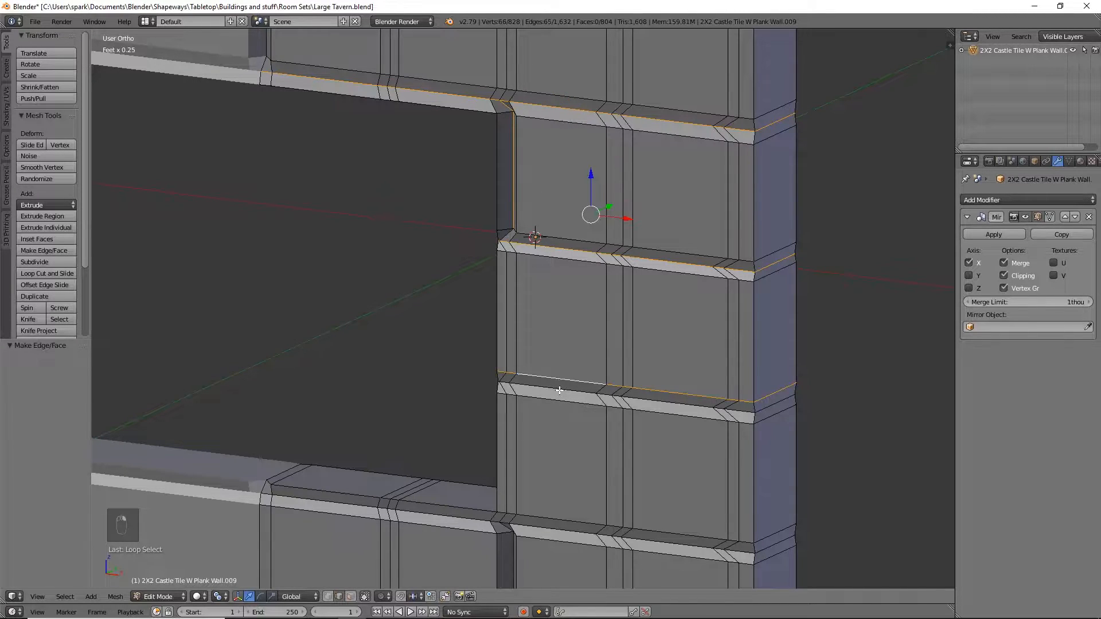
{"action": "key", "text": "ctrl+z"}
{"action": "right_click", "coordinate": [549, 532], "text": "alt+shift"}
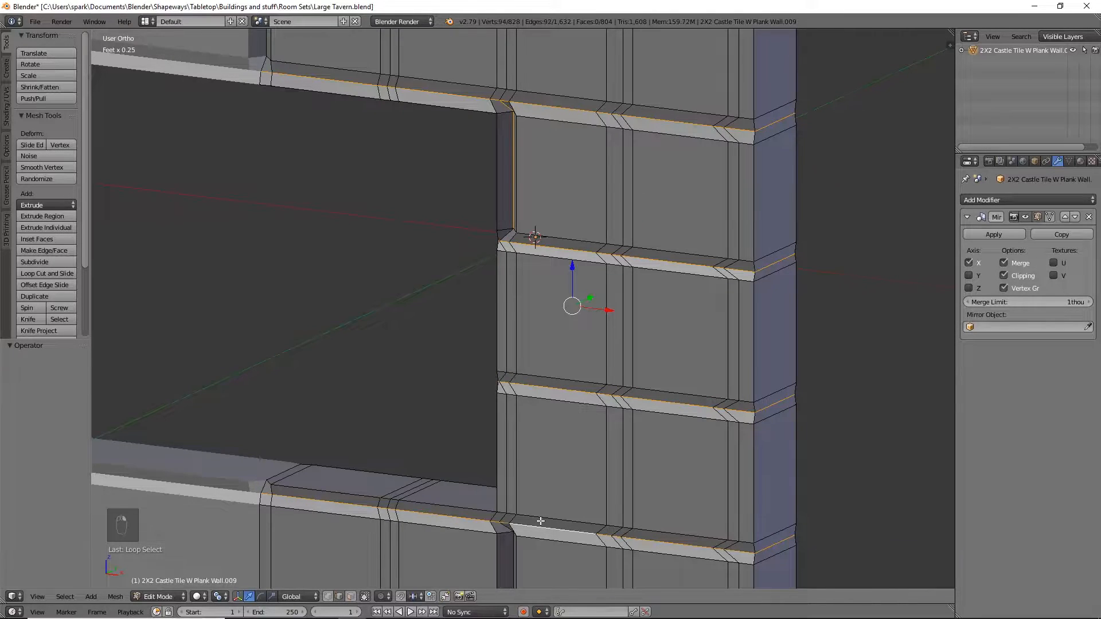
Deselect the back and end portions of the groove loops so that only the front-face edges stay selected.
{"action": "key", "text": "KP_3"}
{"action": "scroll", "coordinate": [578, 430], "scroll_direction": "down", "scroll_amount": 1}
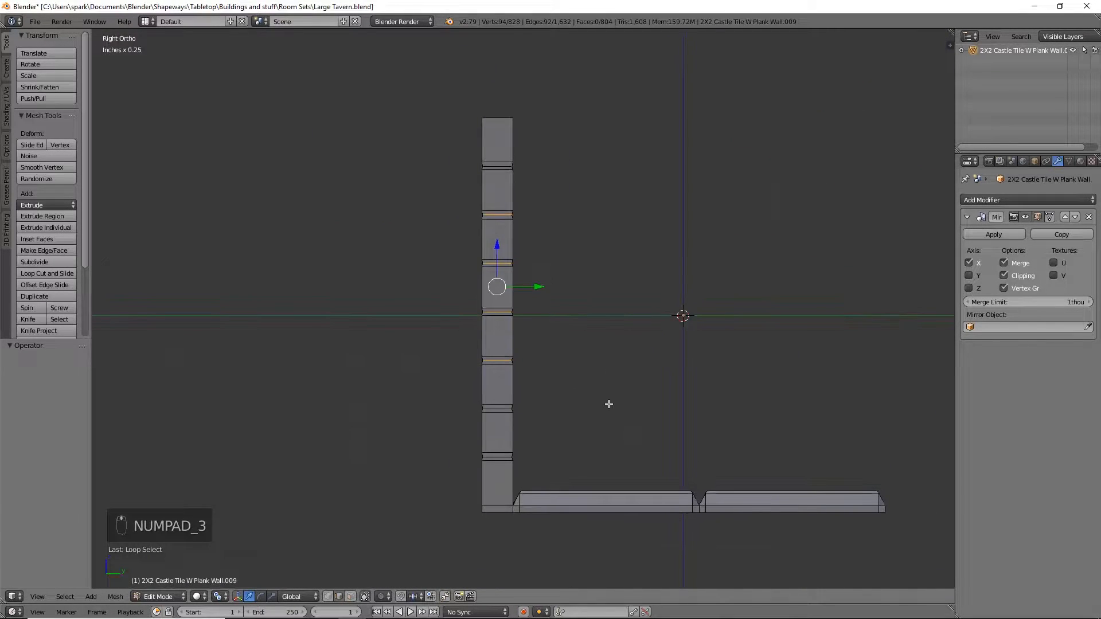
{"action": "key", "text": "z"}
{"action": "key", "text": "b"}
{"action": "left_click_drag", "start_coordinate": [492, 96], "coordinate": [557, 474]}
{"action": "middle_click_drag", "start_coordinate": [558, 475], "coordinate": [558, 476]}
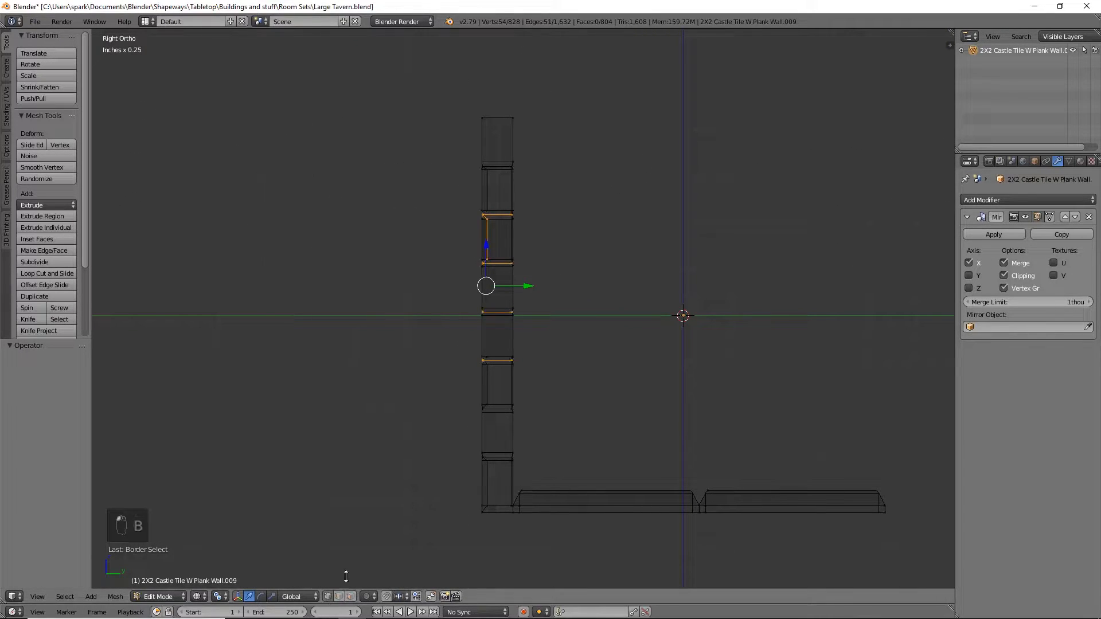
{"action": "key", "text": "b"}
{"action": "middle_click_drag", "start_coordinate": [504, 86], "coordinate": [560, 468]}
{"action": "key", "text": "z"}
{"action": "middle_click_drag", "start_coordinate": [528, 411], "coordinate": [556, 422]}
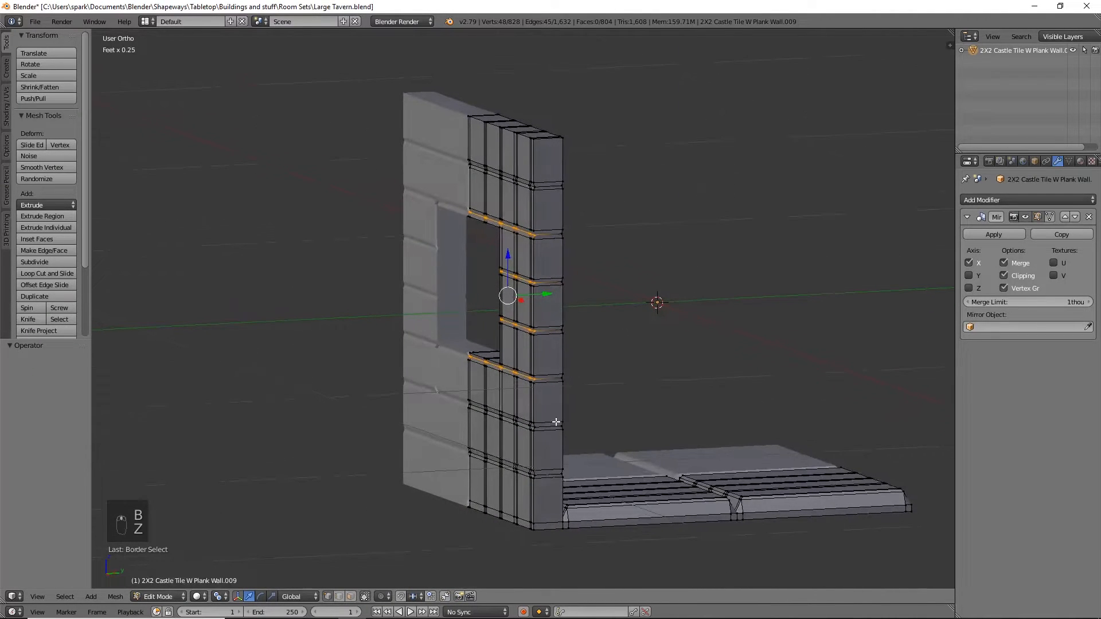
Move the selected front groove edges -5.87 thou along Y.
{"action": "key", "text": "KP_3"}
{"action": "scroll", "coordinate": [547, 402], "scroll_direction": "up", "scroll_amount": 7}
{"action": "middle_click_drag", "start_coordinate": [502, 306], "coordinate": [612, 420], "text": "shift"}
{"action": "scroll", "coordinate": [614, 406], "scroll_direction": "up", "scroll_amount": 3}
{"action": "scroll", "coordinate": [614, 406], "scroll_direction": "up", "scroll_amount": 2}
{"action": "left_click_drag", "start_coordinate": [480, 400], "coordinate": [469, 406]}
{"action": "scroll", "coordinate": [471, 403], "scroll_direction": "down", "scroll_amount": 3}
Move the vertical joint edge beside the opening's uppermost brick -22.1 thou along Y.
{"action": "middle_click_drag", "start_coordinate": [472, 397], "coordinate": [634, 361]}
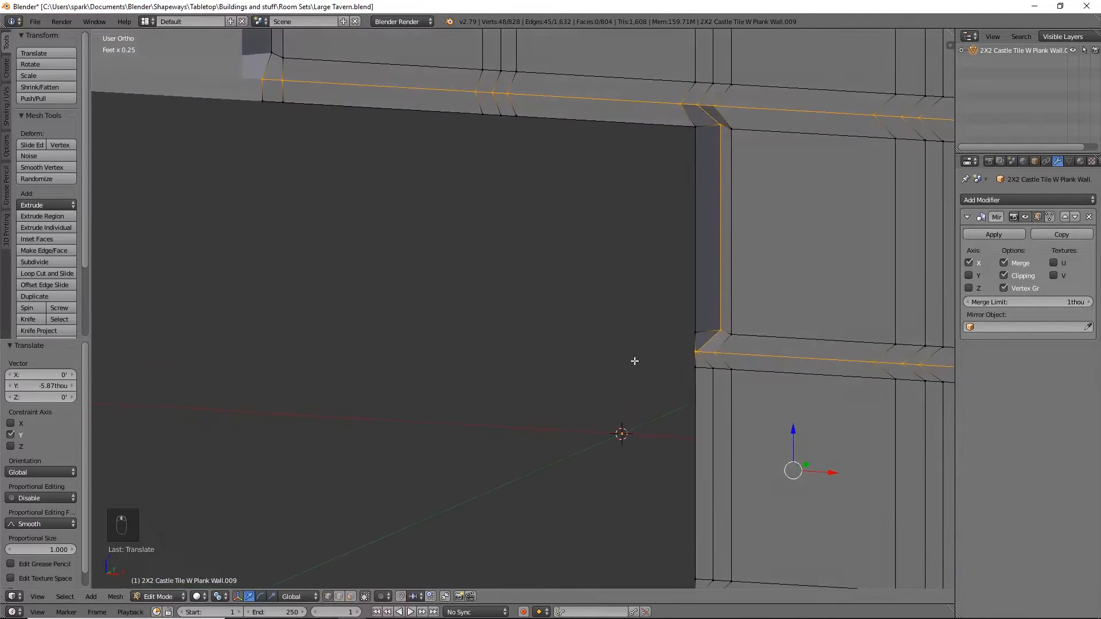
{"action": "right_click", "coordinate": [719, 139]}
{"action": "right_click", "coordinate": [721, 332], "text": "shift"}
{"action": "key", "text": "KP_3"}
{"action": "key", "text": "z"}
{"action": "left_click_drag", "start_coordinate": [490, 201], "coordinate": [467, 202]}
{"action": "key", "text": "z"}
{"action": "middle_click_drag", "start_coordinate": [439, 288], "coordinate": [465, 431]}
Move the recessed vertex at the mirror centre of the opening's lower front edge -26.7 thou along Y.
{"action": "right_click", "coordinate": [436, 400]}
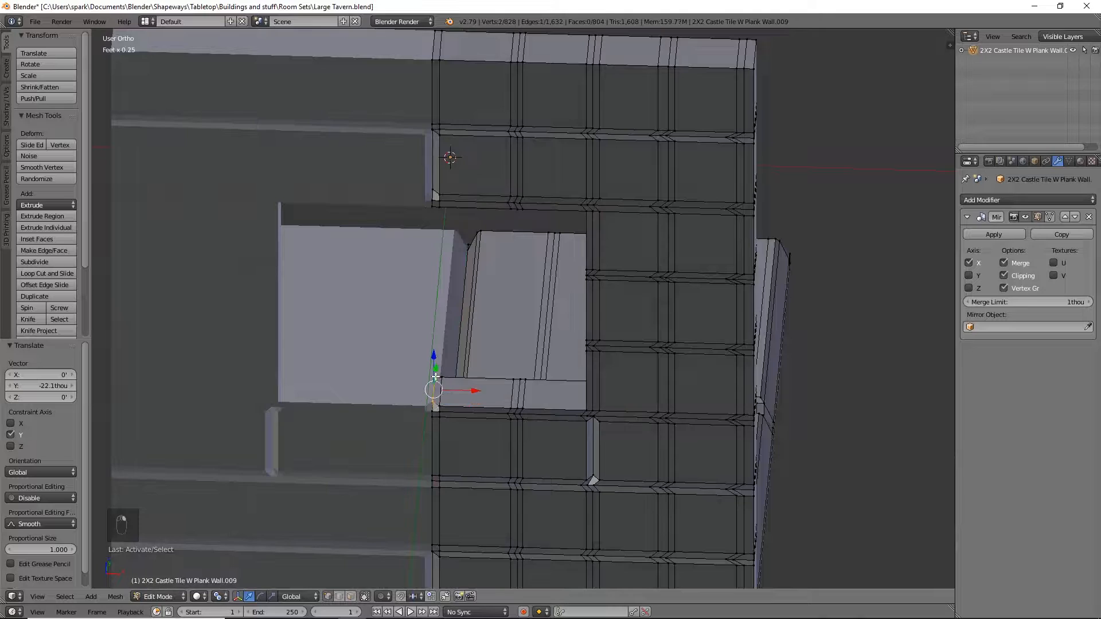
{"action": "right_click", "coordinate": [433, 400]}
{"action": "key", "text": "KP_3"}
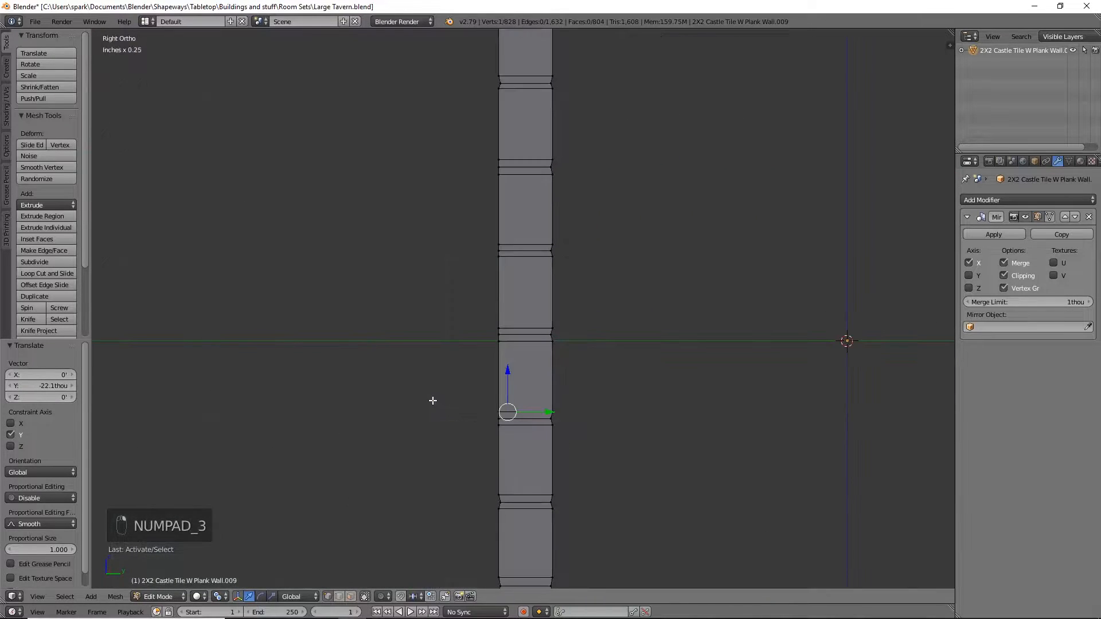
{"action": "key", "text": "z"}
{"action": "left_click_drag", "start_coordinate": [543, 412], "coordinate": [535, 412]}
{"action": "key", "text": "KP_Decimal"}
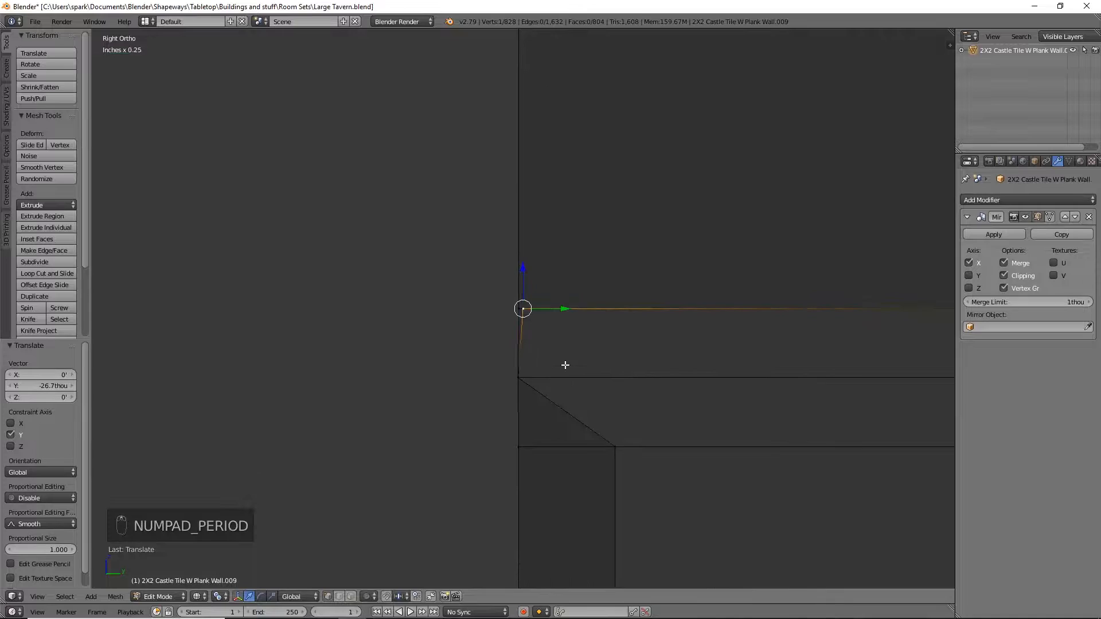
Nudge the recessed vertex at the opening's lower front edge a further -1.25 thou along Y and save the file.
{"action": "left_click_drag", "start_coordinate": [565, 309], "coordinate": [562, 308]}
{"action": "key", "text": "z"}
{"action": "middle_click_drag", "start_coordinate": [561, 308], "coordinate": [614, 287]}
{"action": "scroll", "coordinate": [703, 327], "scroll_direction": "down", "scroll_amount": 6}
{"action": "key", "text": "ctrl+s"}
{"action": "left_click", "coordinate": [725, 365]}
{"action": "scroll", "coordinate": [730, 355], "scroll_direction": "up", "scroll_amount": 4}
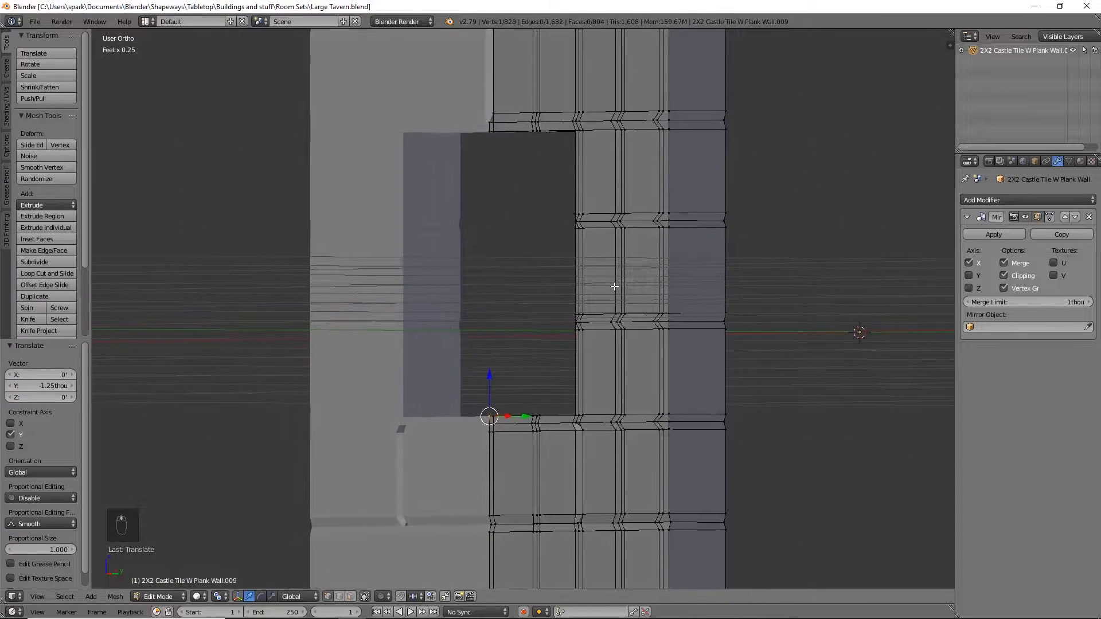
Move the two recessed groove vertices on the front face beside the opening 17.5 thou along X.
{"action": "left_click", "coordinate": [350, 597]}
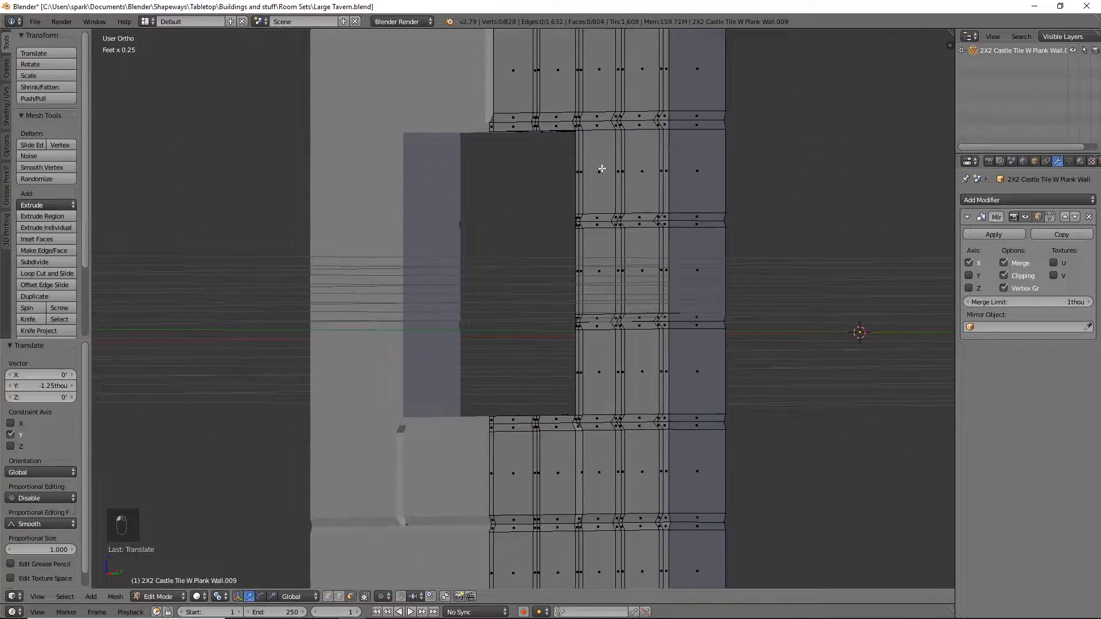
{"action": "middle_click_drag", "start_coordinate": [582, 170], "coordinate": [629, 186]}
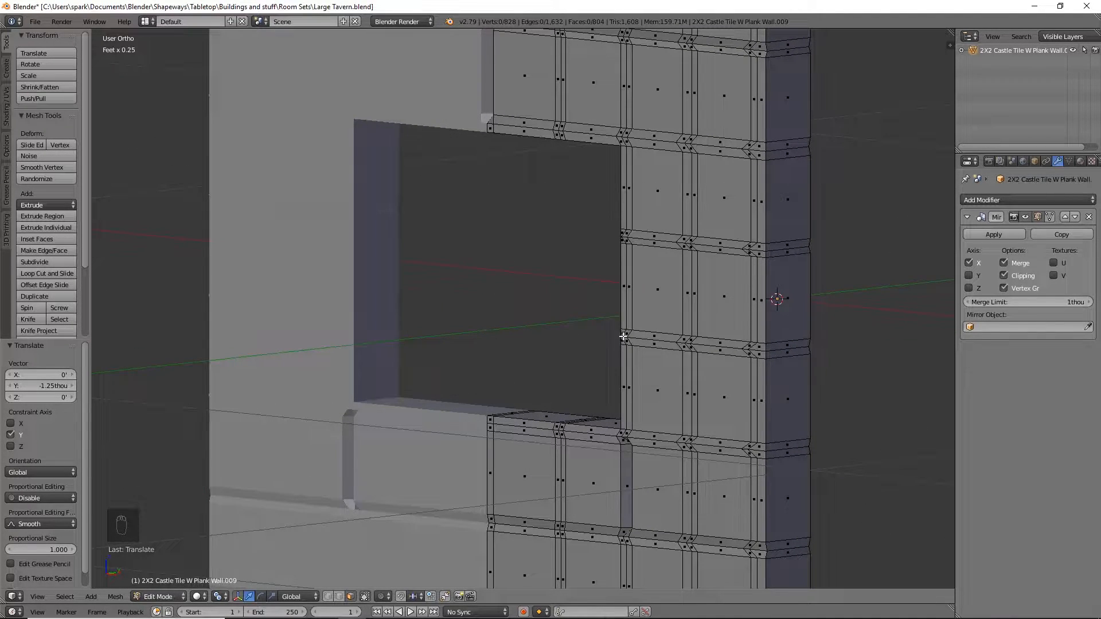
{"action": "middle_click_drag", "start_coordinate": [683, 281], "coordinate": [650, 286]}
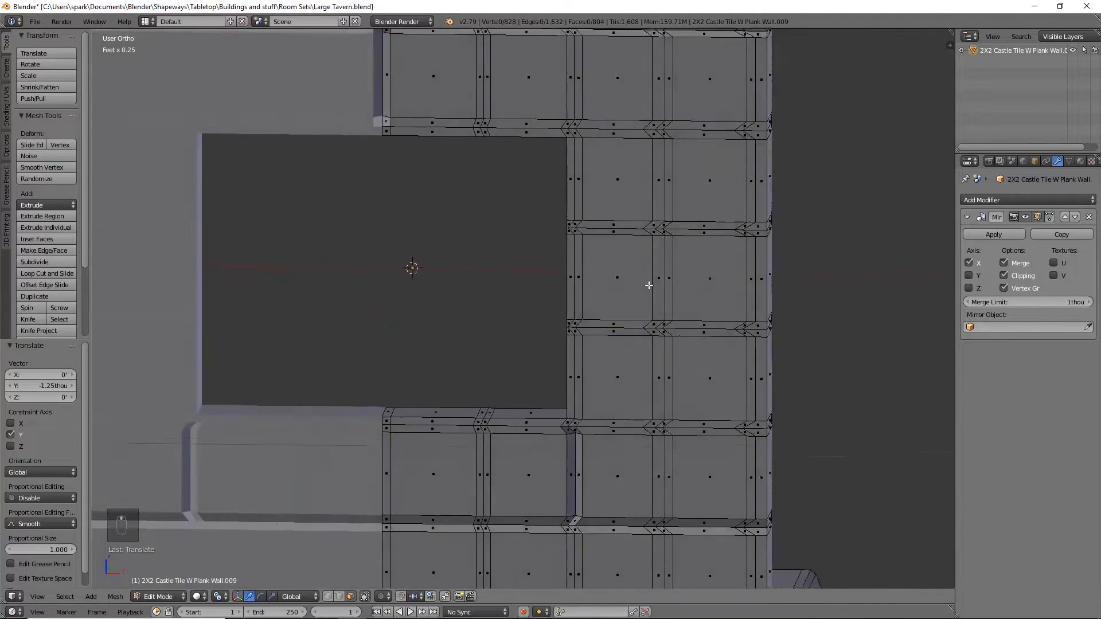
{"action": "scroll", "coordinate": [650, 287], "scroll_direction": "up", "scroll_amount": 4}
{"action": "left_click", "coordinate": [328, 600]}
{"action": "scroll", "coordinate": [635, 169], "scroll_direction": "up", "scroll_amount": 3}
{"action": "middle_click_drag", "start_coordinate": [734, 210], "coordinate": [599, 380], "text": "shift"}
{"action": "right_click", "coordinate": [542, 187]}
{"action": "scroll", "coordinate": [596, 320], "scroll_direction": "down", "scroll_amount": 4, "text": "shift"}
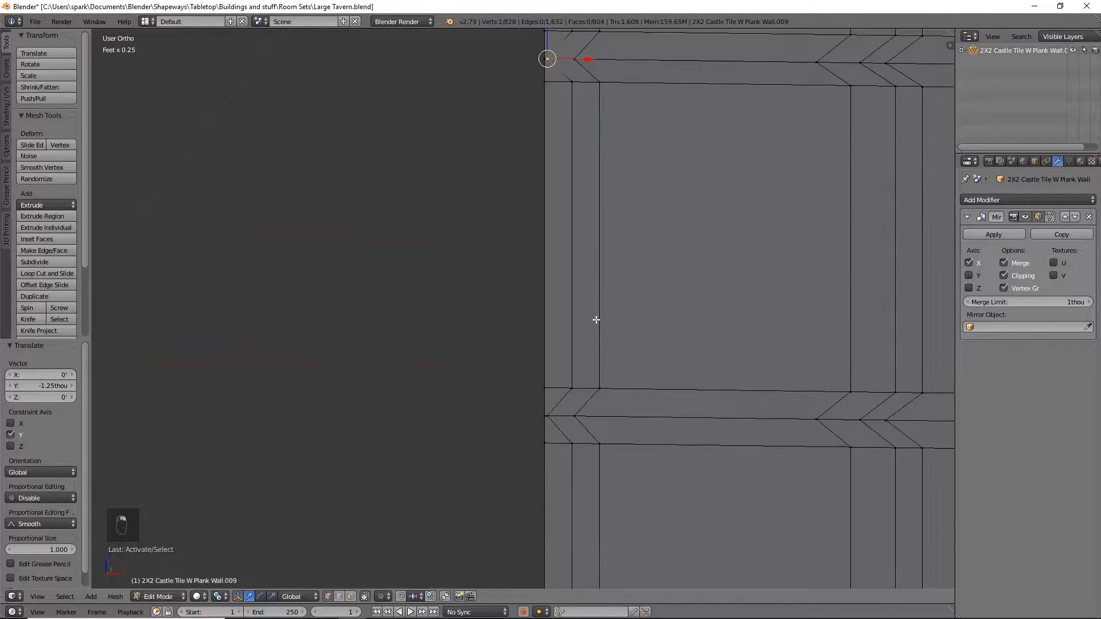
{"action": "right_click", "coordinate": [552, 416], "text": "shift"}
{"action": "key", "text": "g"}
{"action": "key", "text": "x"}
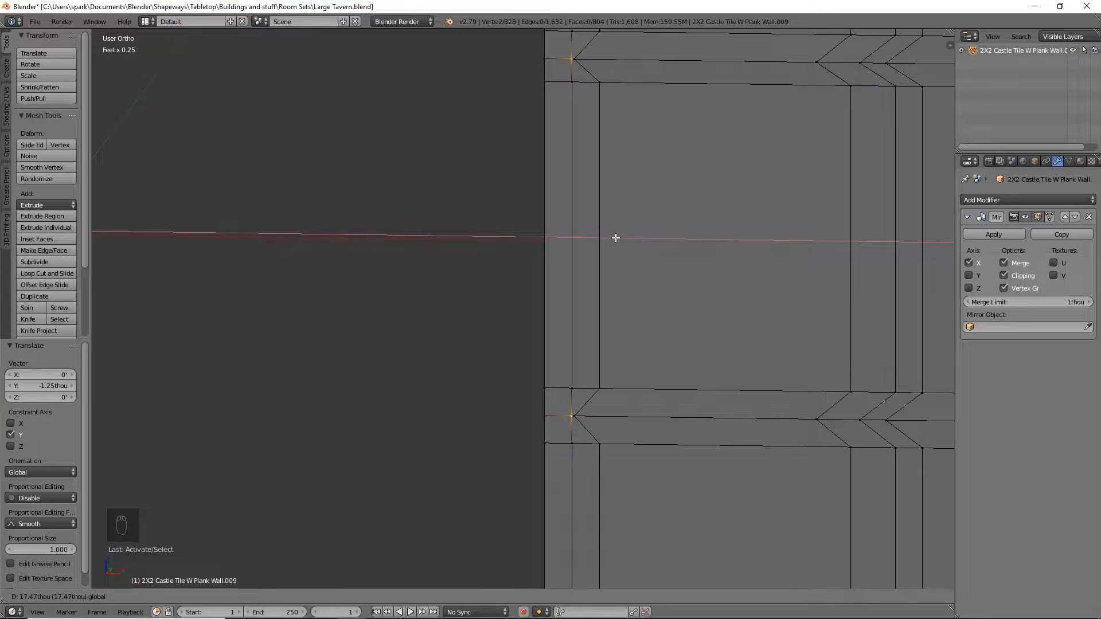
{"action": "left_click", "coordinate": [616, 238]}
Select the front faces and grooves of the three brick rows between the opening and the wall's outer edge.
{"action": "scroll", "coordinate": [625, 267], "scroll_direction": "down", "scroll_amount": 4}
{"action": "middle_click_drag", "start_coordinate": [633, 265], "coordinate": [603, 320], "text": "shift"}
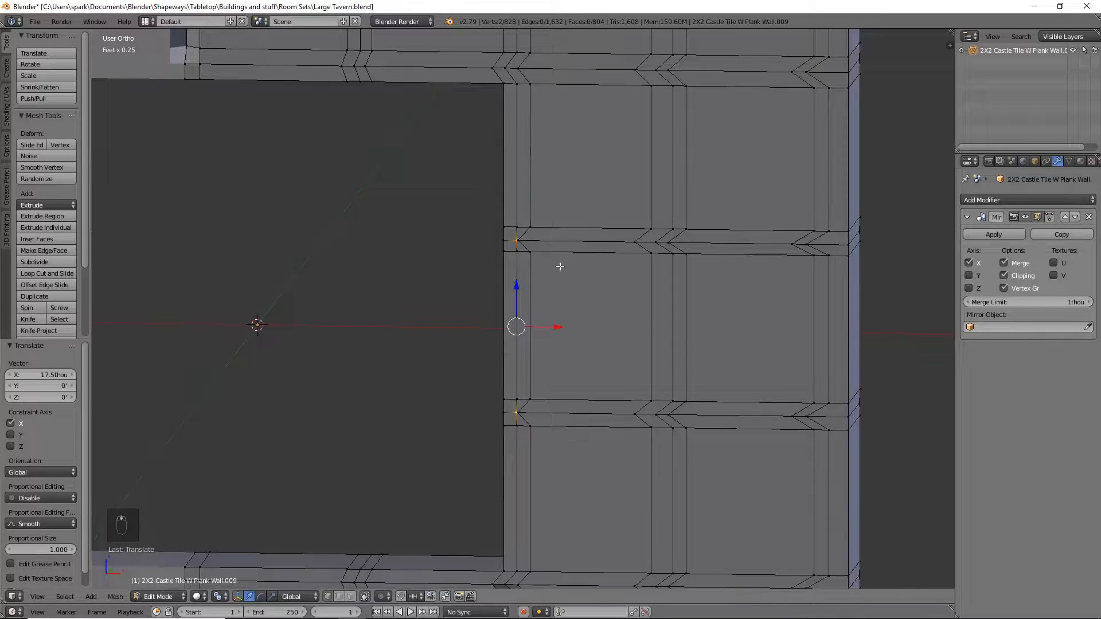
{"action": "left_click", "coordinate": [350, 597]}
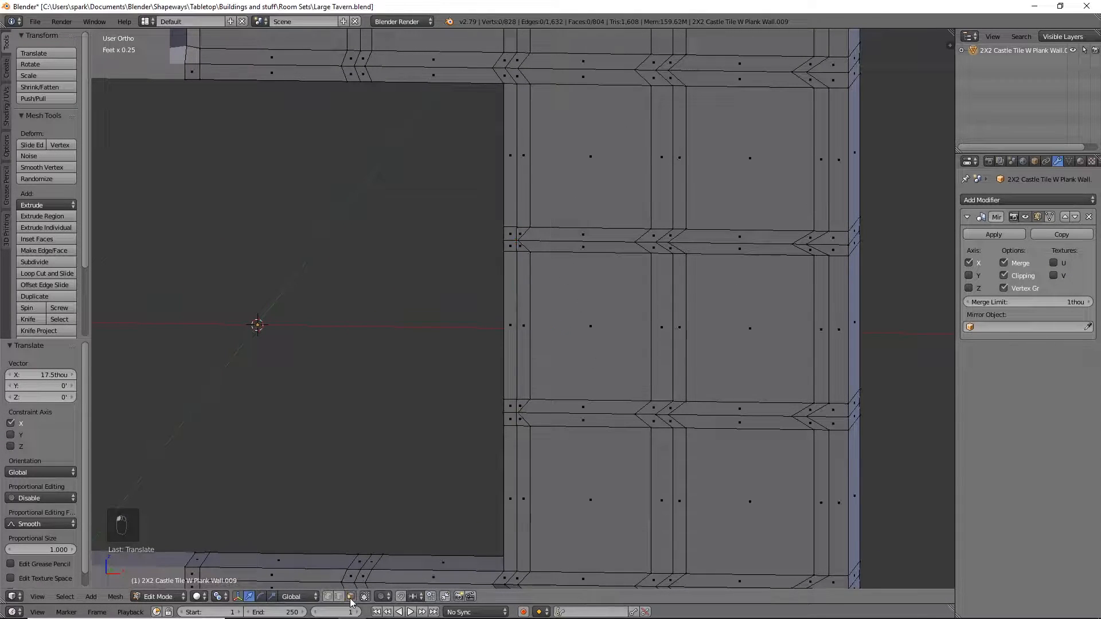
{"action": "left_click", "coordinate": [519, 154]}
{"action": "left_click", "coordinate": [571, 158], "text": "shift"}
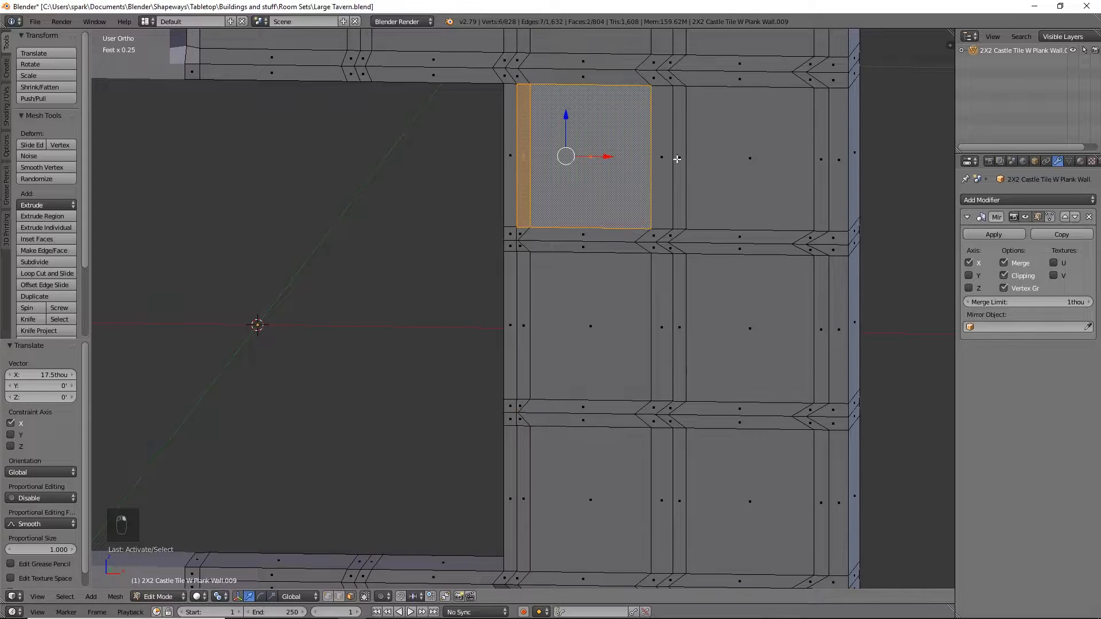
{"action": "left_click", "coordinate": [678, 156], "text": "shift"}
{"action": "right_click", "coordinate": [681, 156], "text": "shift"}
{"action": "right_click", "coordinate": [750, 159], "text": "shift"}
{"action": "right_click", "coordinate": [822, 161], "text": "shift"}
{"action": "right_click", "coordinate": [740, 237], "text": "shift"}
{"action": "key", "text": "b"}
{"action": "left_click_drag", "start_coordinate": [559, 219], "coordinate": [815, 525]}
{"action": "right_click", "coordinate": [821, 502], "text": "shift"}
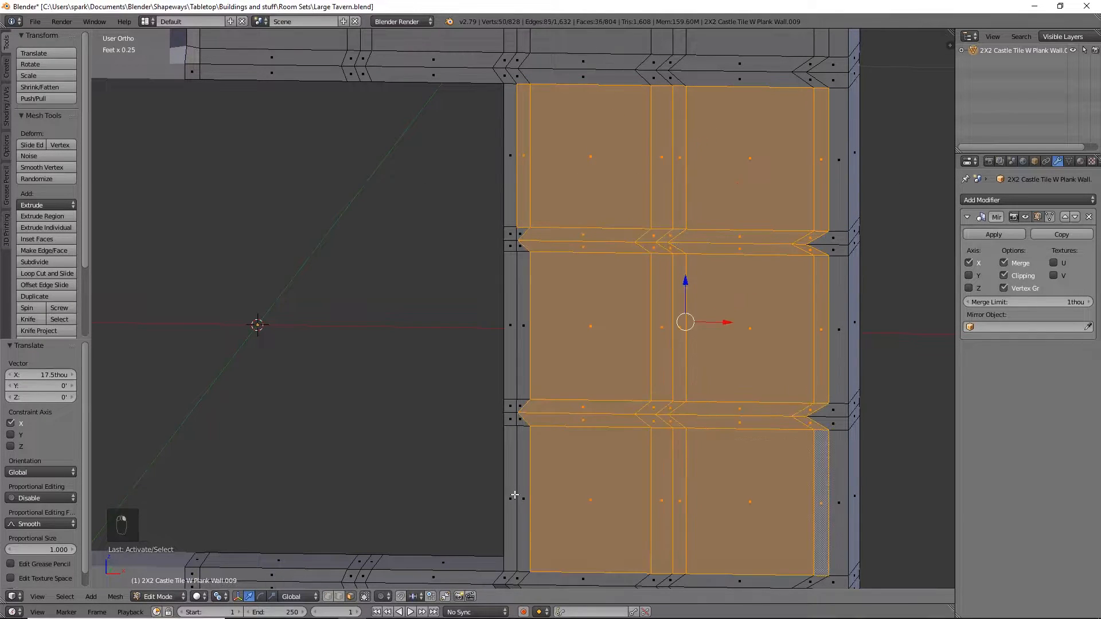
{"action": "right_click", "coordinate": [524, 498], "text": "shift"}
{"action": "right_click", "coordinate": [524, 325], "text": "shift"}
Move the two recessed groove vertices near the wall's outer edge 34.7 thou along X.
{"action": "middle_click_drag", "start_coordinate": [827, 243], "coordinate": [649, 250], "text": "shift"}
{"action": "left_click", "coordinate": [328, 597]}
{"action": "right_click", "coordinate": [629, 252]}
{"action": "right_click", "coordinate": [628, 424], "text": "shift"}
{"action": "left_click_drag", "start_coordinate": [663, 339], "coordinate": [688, 339]}
{"action": "scroll", "coordinate": [626, 300], "scroll_direction": "up", "scroll_amount": 4}
{"action": "left_click_drag", "start_coordinate": [731, 374], "coordinate": [730, 374]}
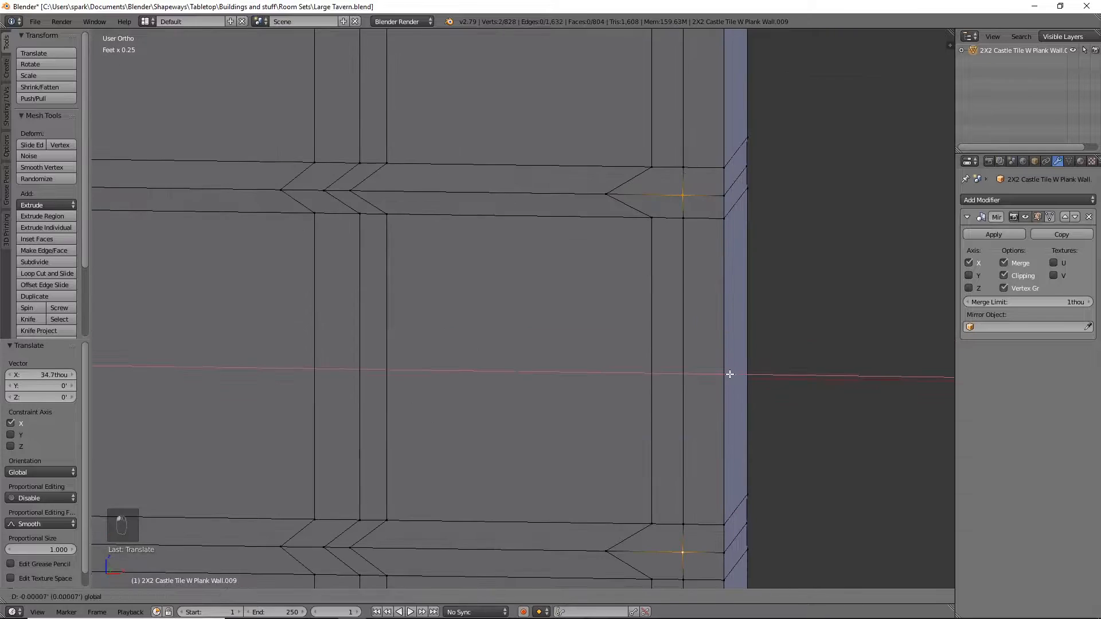
Select the block of front faces spanning the three rows beside the opening and extrude it -53.6 thou along Y.
{"action": "scroll", "coordinate": [730, 374], "scroll_direction": "down", "scroll_amount": 4}
{"action": "left_click", "coordinate": [350, 597]}
{"action": "key", "text": "b"}
{"action": "left_click_drag", "start_coordinate": [419, 155], "coordinate": [631, 503]}
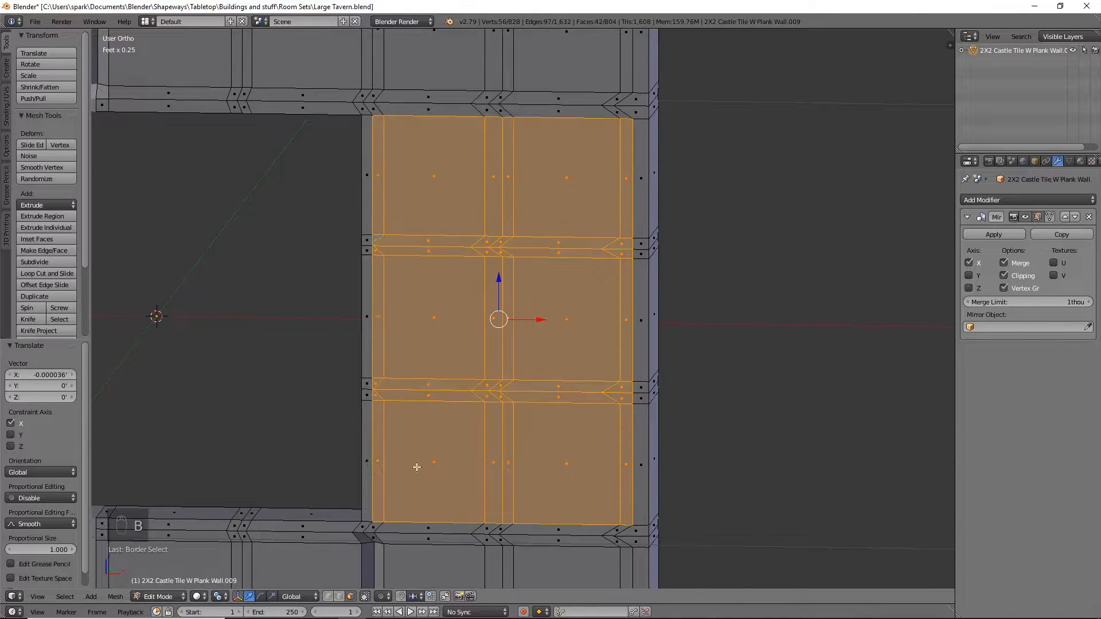
{"action": "middle_click_drag", "start_coordinate": [411, 477], "coordinate": [615, 404]}
{"action": "key", "text": "KP_3"}
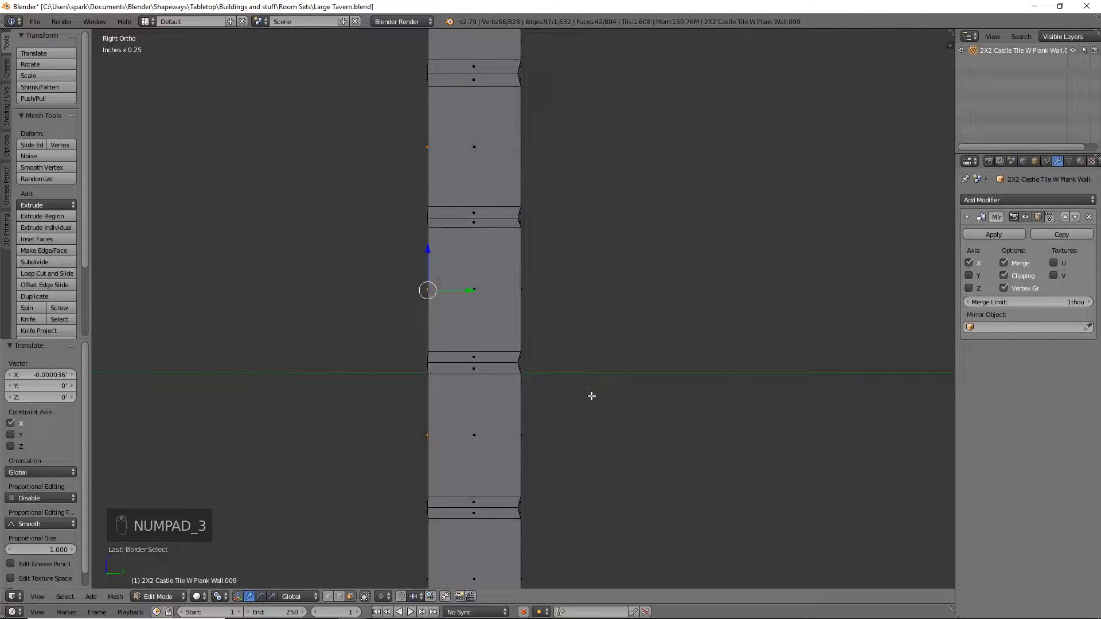
{"action": "key", "text": "e"}
{"action": "left_click_drag", "start_coordinate": [470, 293], "coordinate": [440, 293]}
Extrude the middle inner side face of the opening -673 thou along X to form a horizontal crossbar reaching the mirror centre.
{"action": "middle_click_drag", "start_coordinate": [440, 293], "coordinate": [543, 359]}
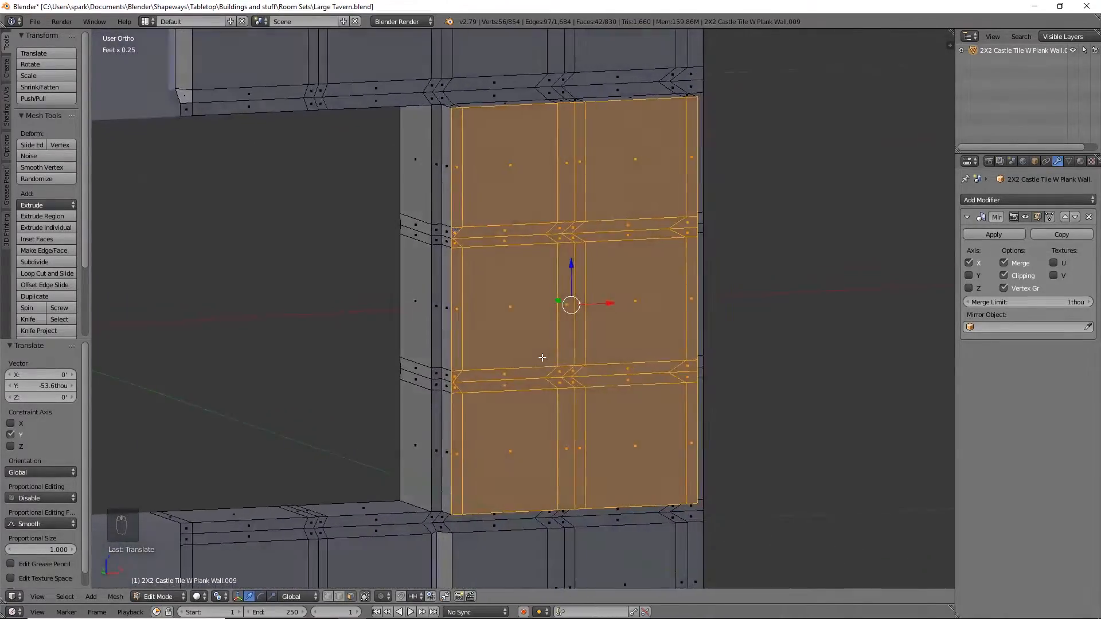
{"action": "middle_click_drag", "start_coordinate": [404, 400], "coordinate": [550, 373], "text": "shift"}
{"action": "scroll", "coordinate": [552, 373], "scroll_direction": "down", "scroll_amount": 4}
{"action": "middle_click_drag", "start_coordinate": [624, 381], "coordinate": [583, 371]}
{"action": "middle_click_drag", "start_coordinate": [621, 369], "coordinate": [562, 369], "text": "shift"}
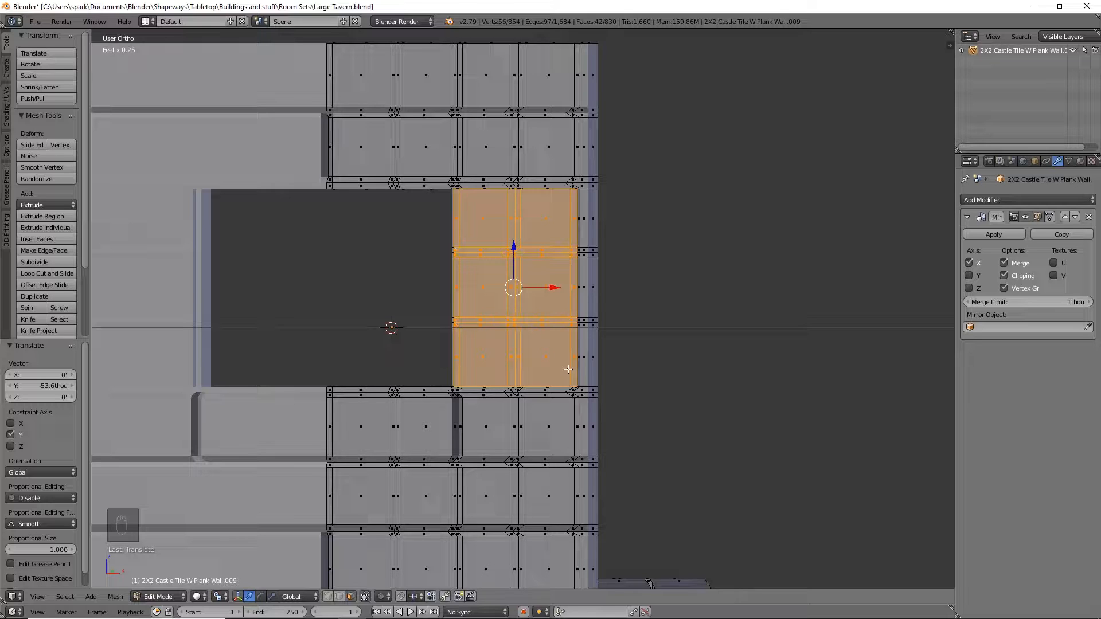
{"action": "middle_click_drag", "start_coordinate": [569, 368], "coordinate": [613, 372]}
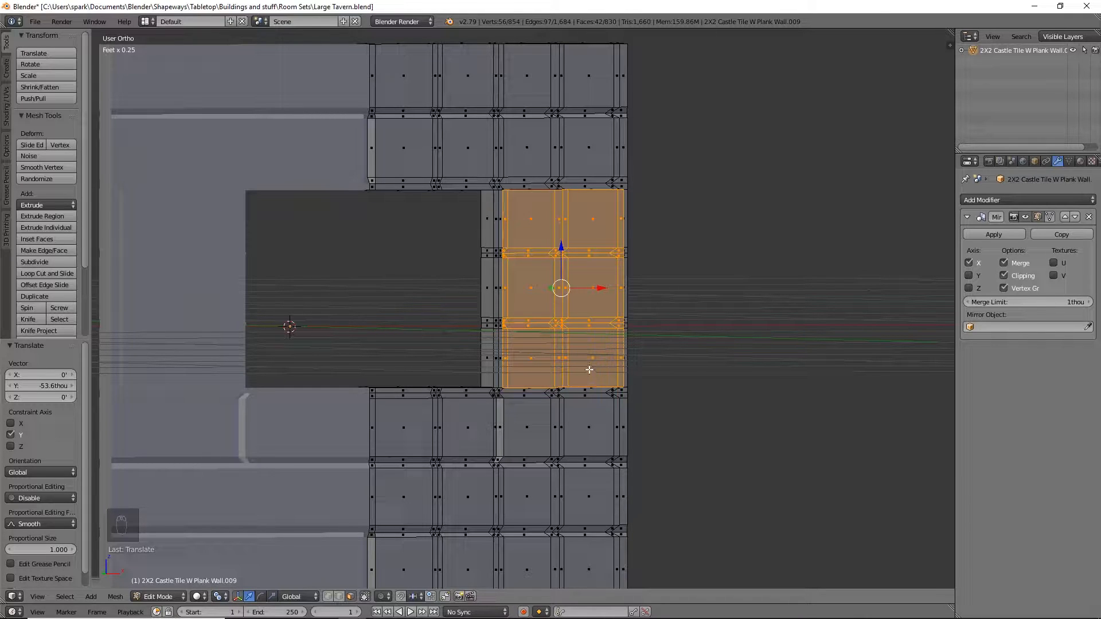
{"action": "mouse_move", "coordinate": [589, 369]}
{"action": "middle_mouse_down"}
{"action": "mouse_move", "coordinate": [565, 369]}
{"action": "mouse_move", "coordinate": [556, 253]}
{"action": "mouse_move", "coordinate": [384, 283]}
{"action": "middle_mouse_up"}
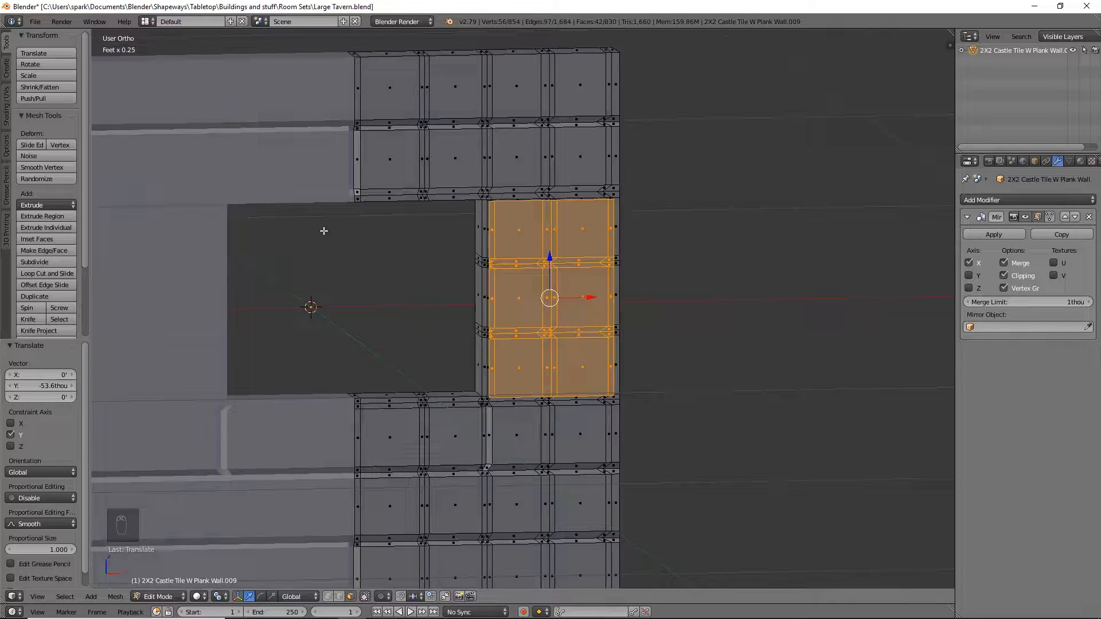
{"action": "right_click", "coordinate": [480, 298]}
{"action": "key", "text": "e"}
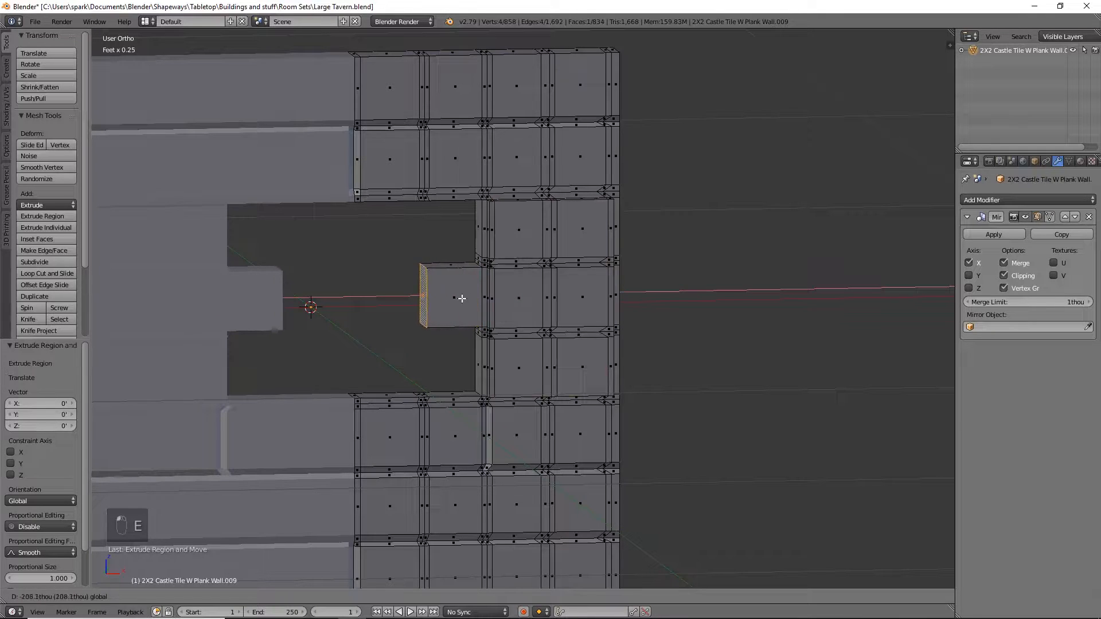
{"action": "left_click", "coordinate": [343, 299]}
Delete the crossbar's end face at the mirror centre.
{"action": "key", "text": "z"}
{"action": "key", "text": "x"}
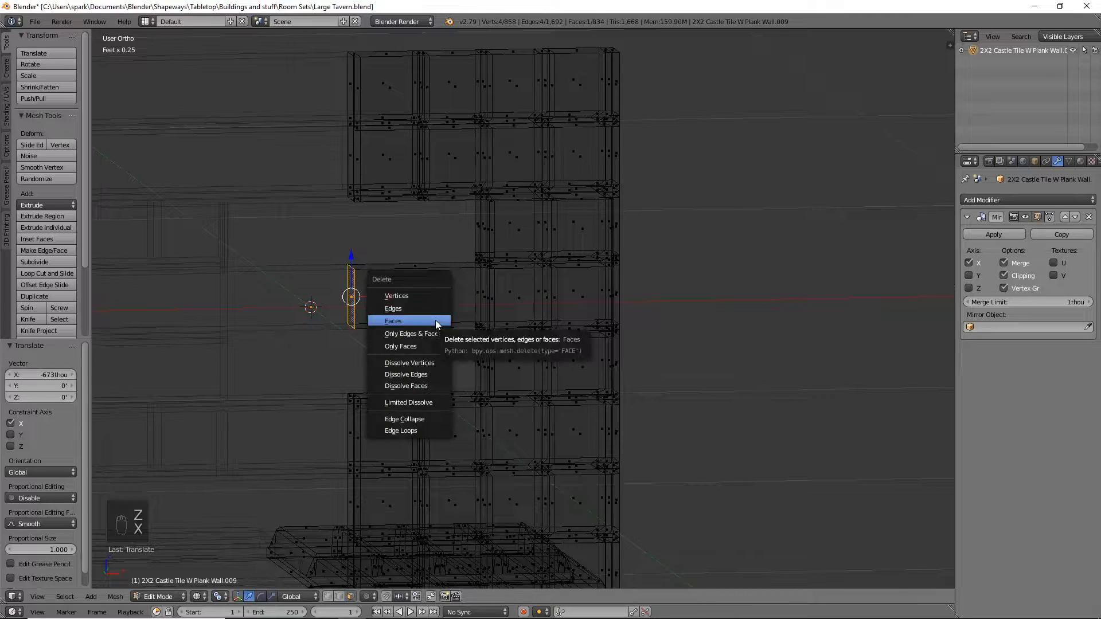
{"action": "left_click", "coordinate": [435, 320]}
{"action": "key", "text": "x"}
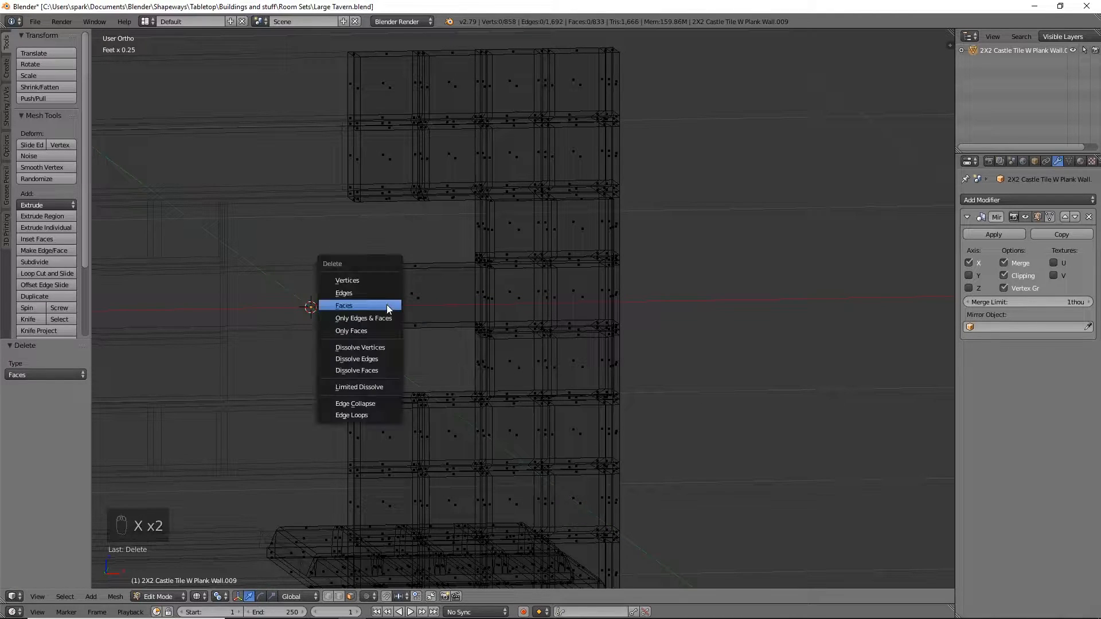
{"action": "key", "text": "z"}
Select the crossbar's upper and lower faces and scale them to 0.402 along Z to make the bar thinner.
{"action": "middle_click_drag", "start_coordinate": [443, 317], "coordinate": [692, 415]}
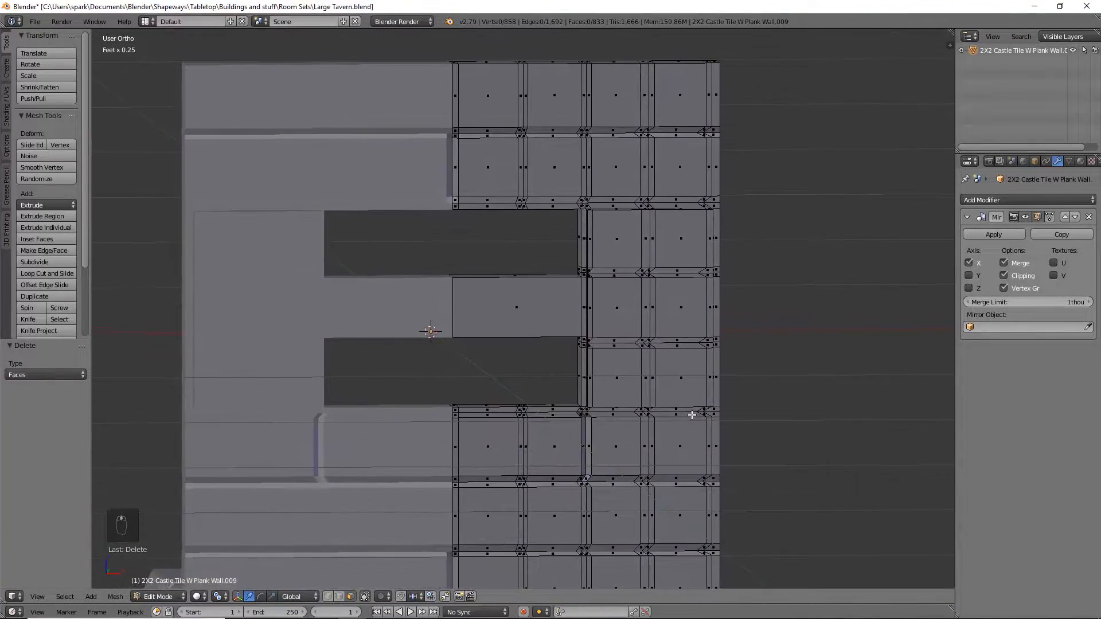
{"action": "middle_click_drag", "start_coordinate": [540, 382], "coordinate": [537, 352]}
{"action": "right_click", "coordinate": [539, 314]}
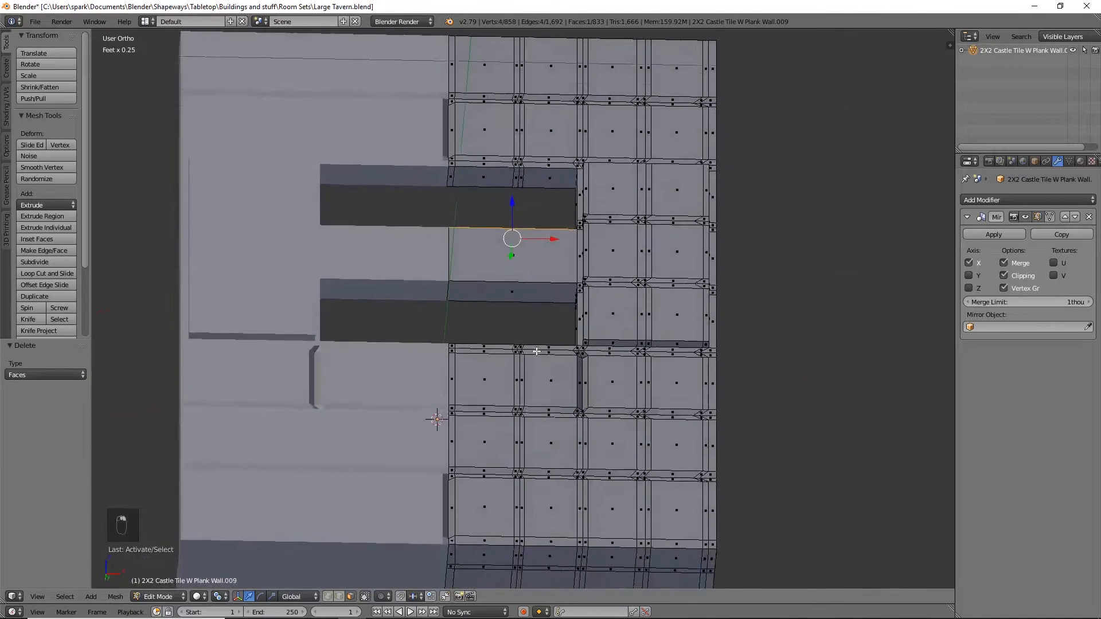
{"action": "right_click", "coordinate": [528, 292], "text": "shift"}
{"action": "key", "text": "KP_1"}
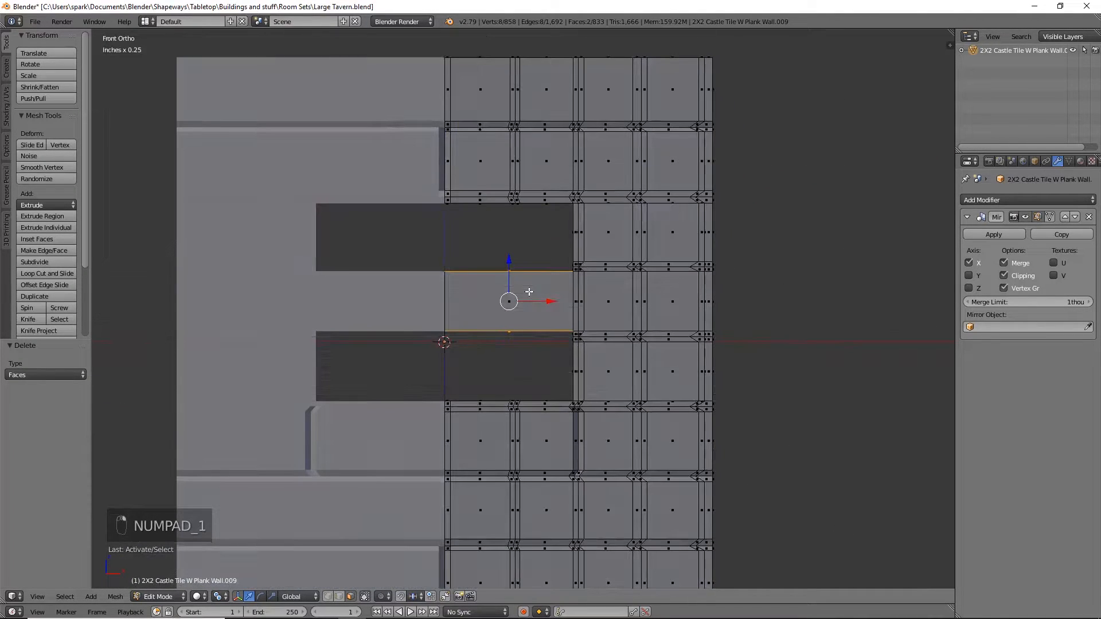
{"action": "middle_click_drag", "start_coordinate": [529, 292], "coordinate": [557, 327], "text": "shift"}
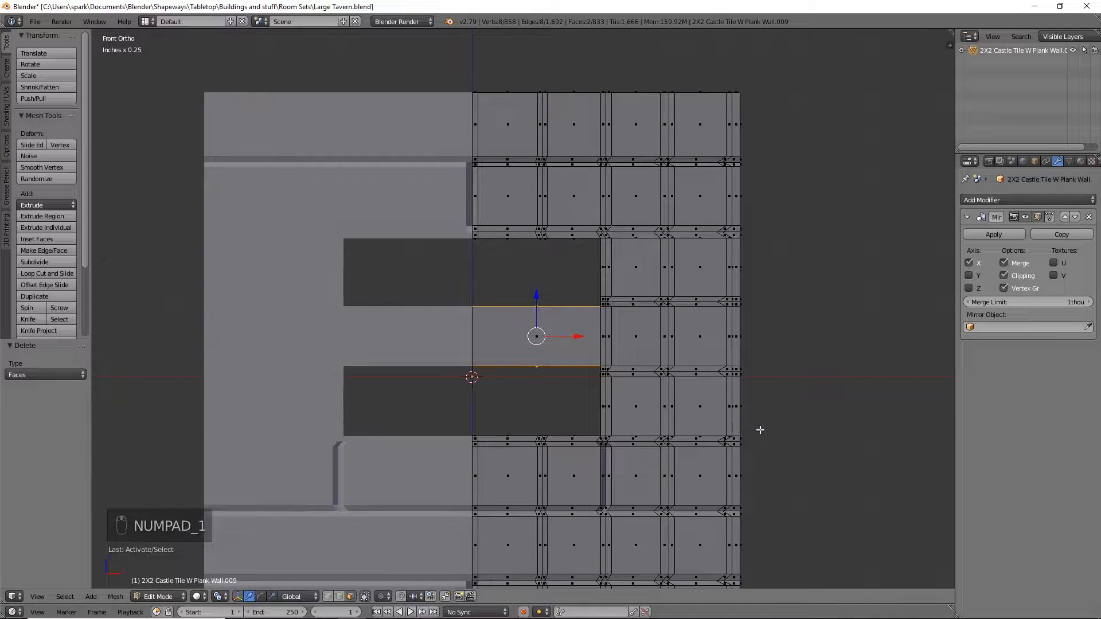
{"action": "key", "text": "s"}
{"action": "key", "text": "z"}
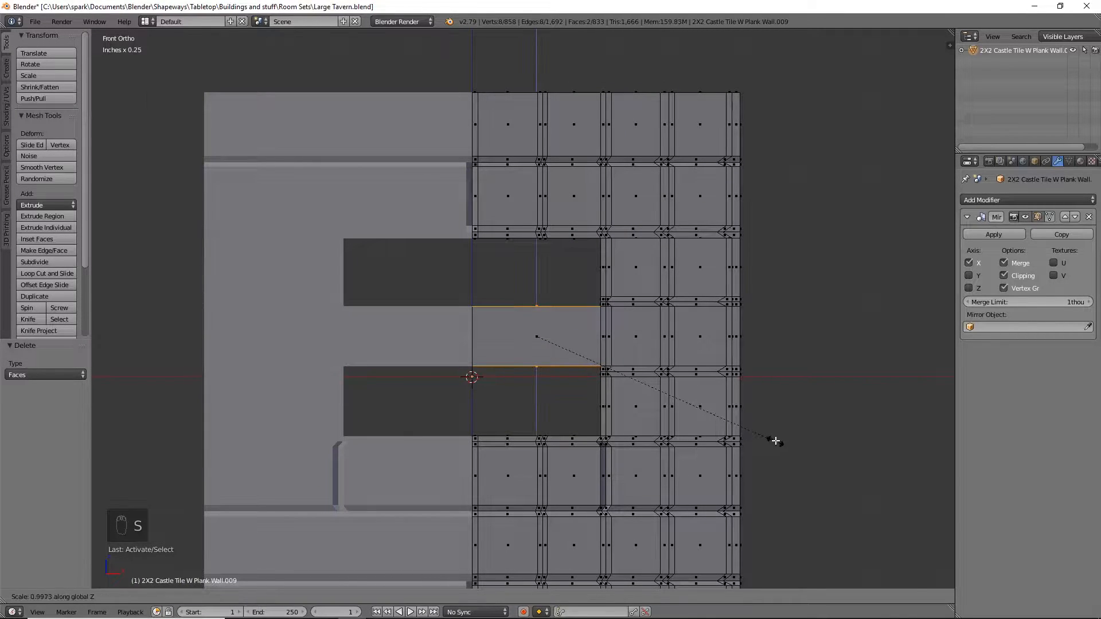
{"action": "right_click", "coordinate": [606, 368]}
{"action": "key", "text": "s"}
{"action": "key", "text": "z"}
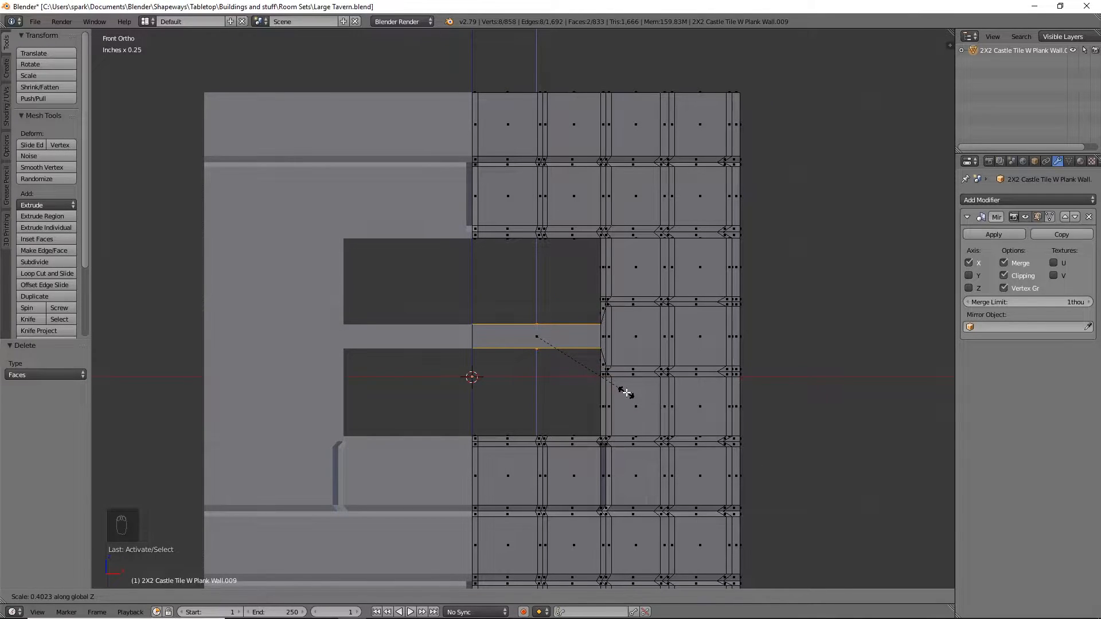
{"action": "left_click", "coordinate": [627, 388]}
Extrude the narrow centre faces on the opening's upper and lower edges and scale them to 0.382 along Z towards the crossbar.
{"action": "middle_click_drag", "start_coordinate": [730, 445], "coordinate": [734, 411]}
{"action": "middle_click_drag", "start_coordinate": [593, 369], "coordinate": [693, 372], "text": "shift"}
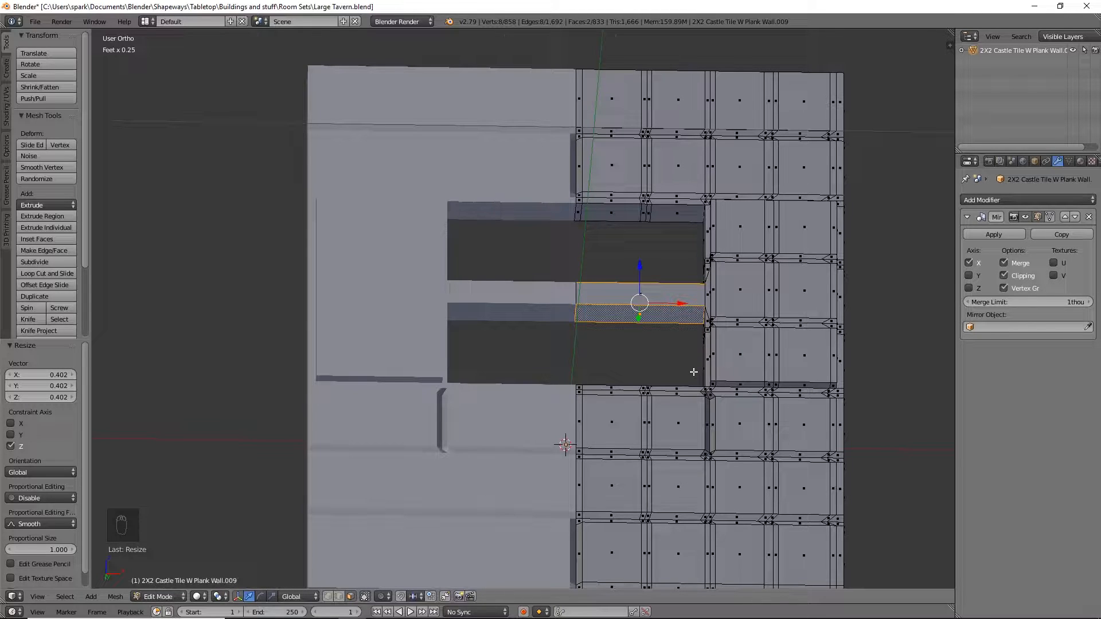
{"action": "right_click", "coordinate": [578, 217]}
{"action": "middle_click_drag", "start_coordinate": [578, 218], "coordinate": [580, 481]}
{"action": "right_click", "coordinate": [575, 463], "text": "shift"}
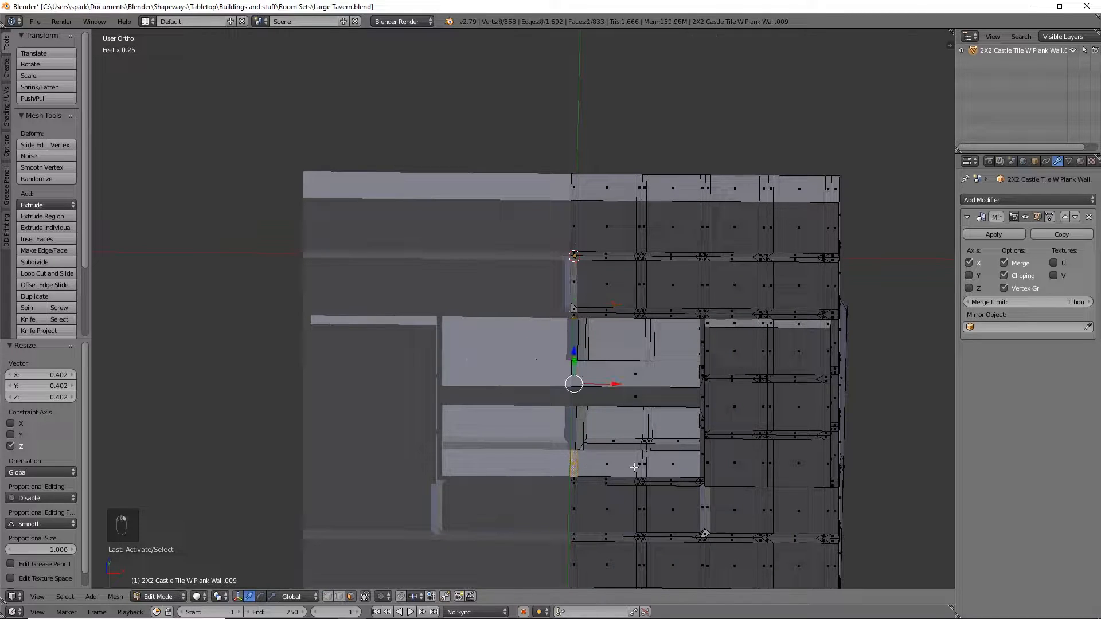
{"action": "key", "text": "e"}
{"action": "right_click", "coordinate": [728, 472]}
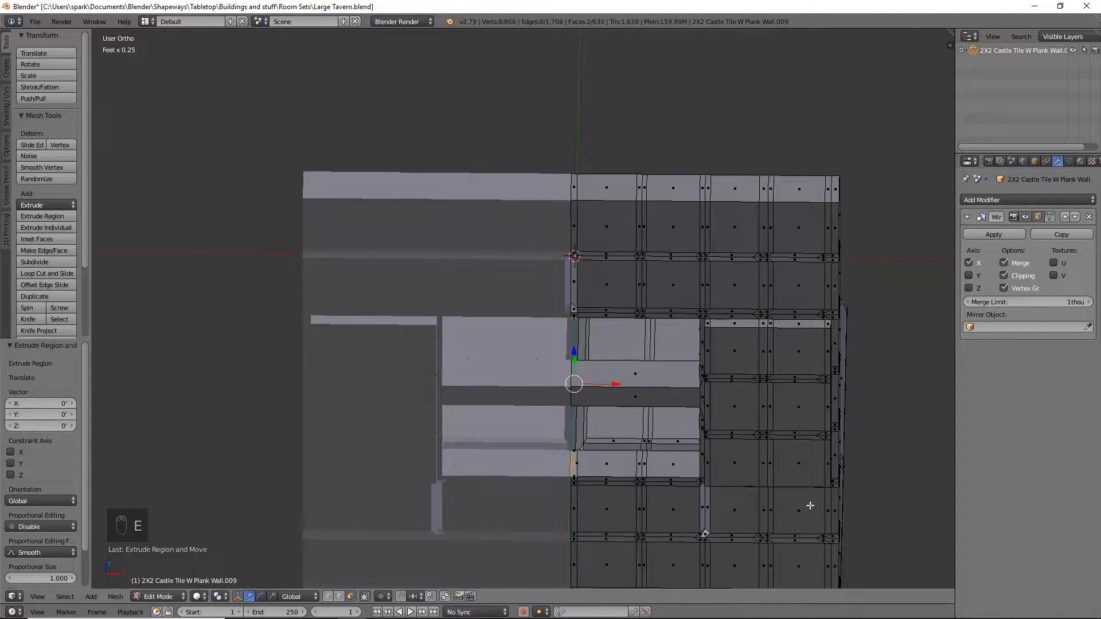
{"action": "key", "text": "s"}
{"action": "key", "text": "z"}
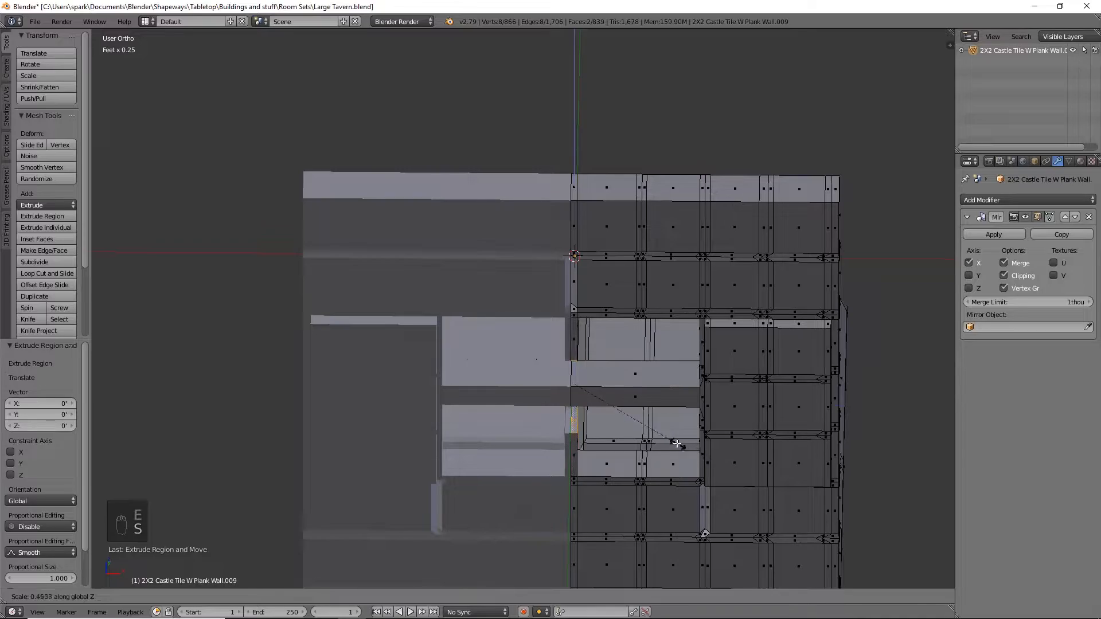
{"action": "left_click", "coordinate": [662, 435]}
Widen the two vertical bar stubs by moving their side faces outward along X.
{"action": "middle_click_drag", "start_coordinate": [661, 436], "coordinate": [698, 450]}
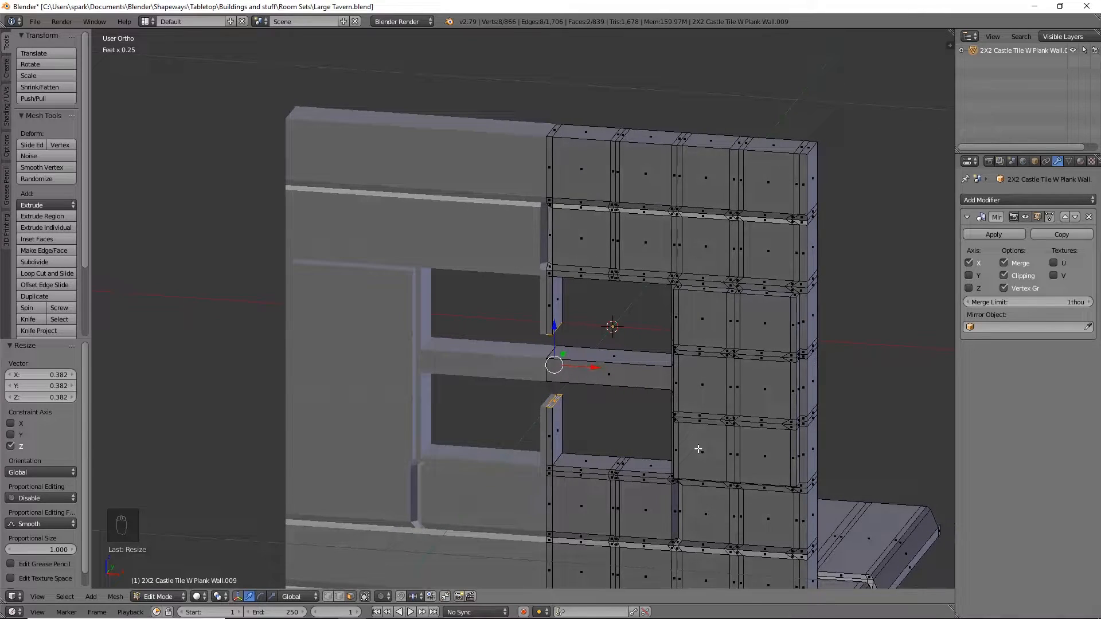
{"action": "right_click", "coordinate": [560, 430]}
{"action": "right_click", "coordinate": [560, 283], "text": "shift"}
{"action": "key", "text": "KP_1"}
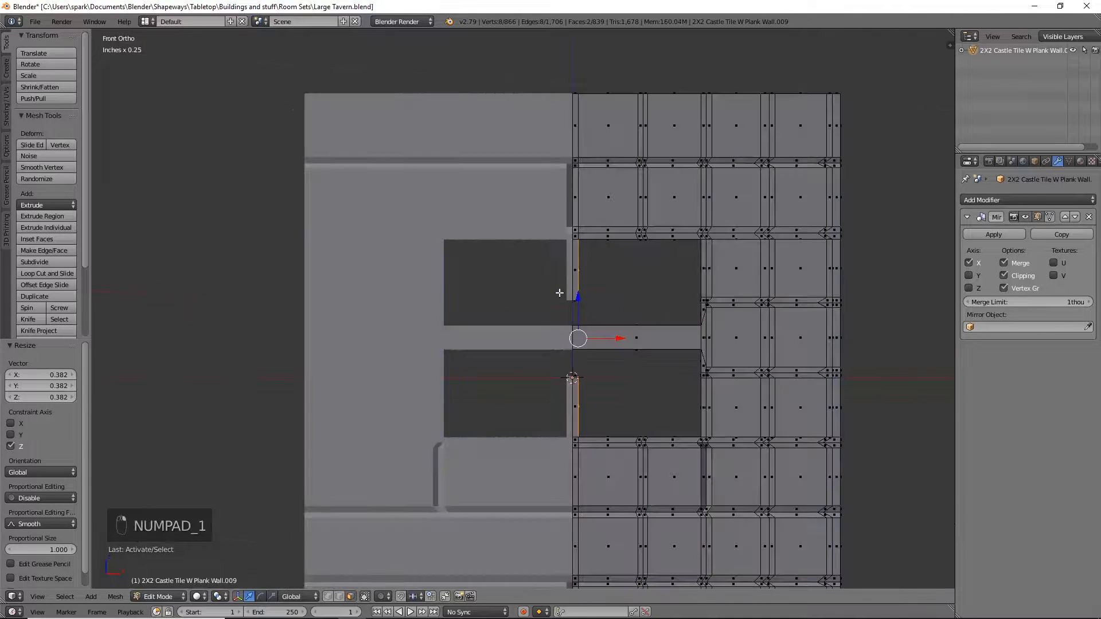
{"action": "left_click_drag", "start_coordinate": [620, 338], "coordinate": [628, 338]}
Add one loop cut around the crossbar with a slide factor of -0.805, in line with the vertical stubs' sides.
{"action": "key", "text": "ctrl+r"}
{"action": "left_click", "coordinate": [622, 336]}
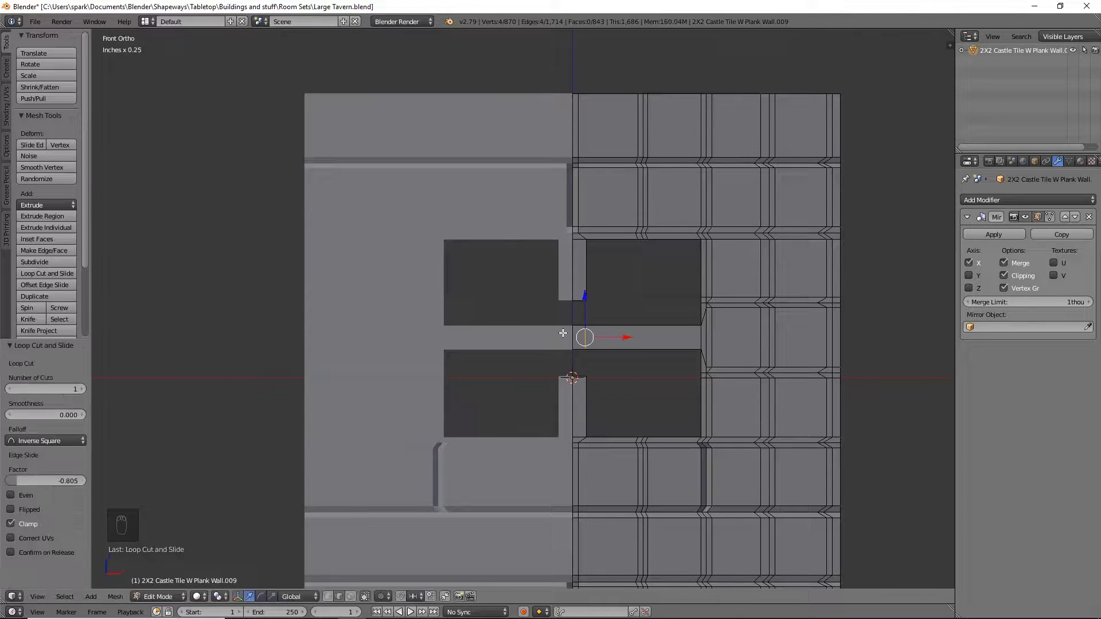
{"action": "left_click", "coordinate": [563, 332]}
Bridge the upper vertical bar stub's end face to the crossbar's top face with Bridge Edge Loops.
{"action": "scroll", "coordinate": [666, 400], "scroll_direction": "up", "scroll_amount": 3}
{"action": "middle_click_drag", "start_coordinate": [666, 401], "coordinate": [647, 394]}
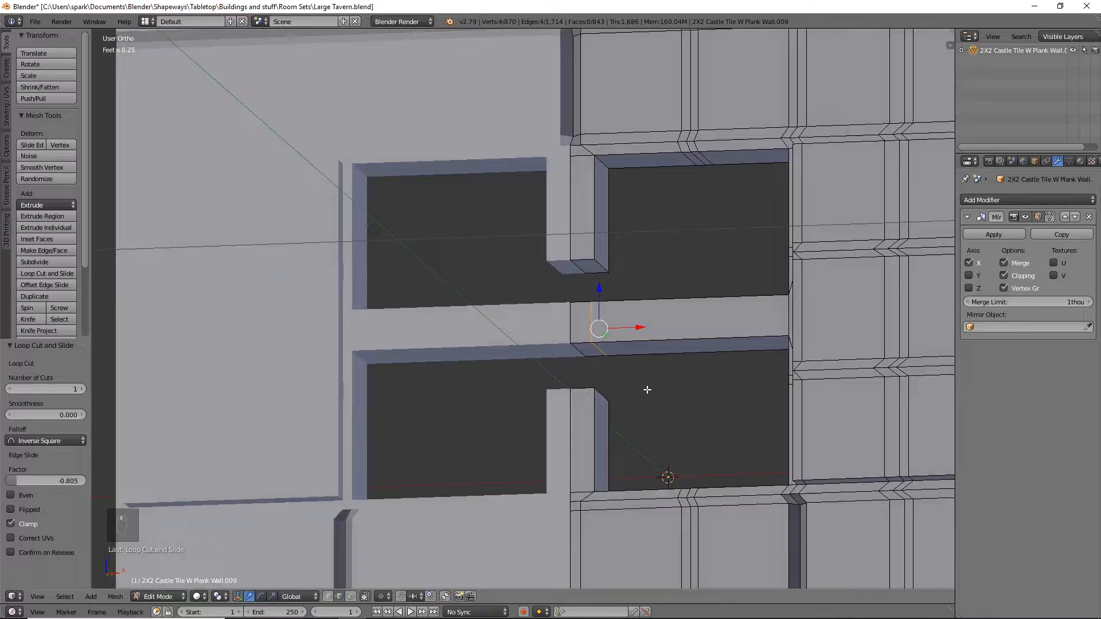
{"action": "key", "text": "a"}
{"action": "right_click", "coordinate": [591, 267]}
{"action": "middle_click_drag", "start_coordinate": [591, 266], "coordinate": [583, 400]}
{"action": "right_click", "coordinate": [561, 405], "text": "shift"}
{"action": "key", "text": "space"}
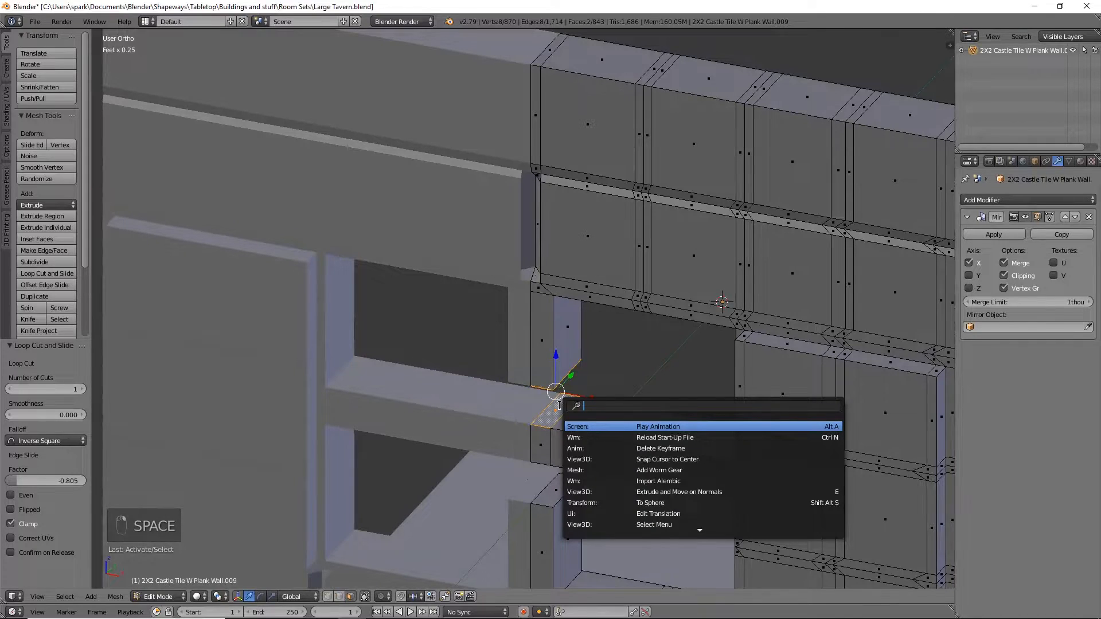
{"action": "type", "text": "bri"}
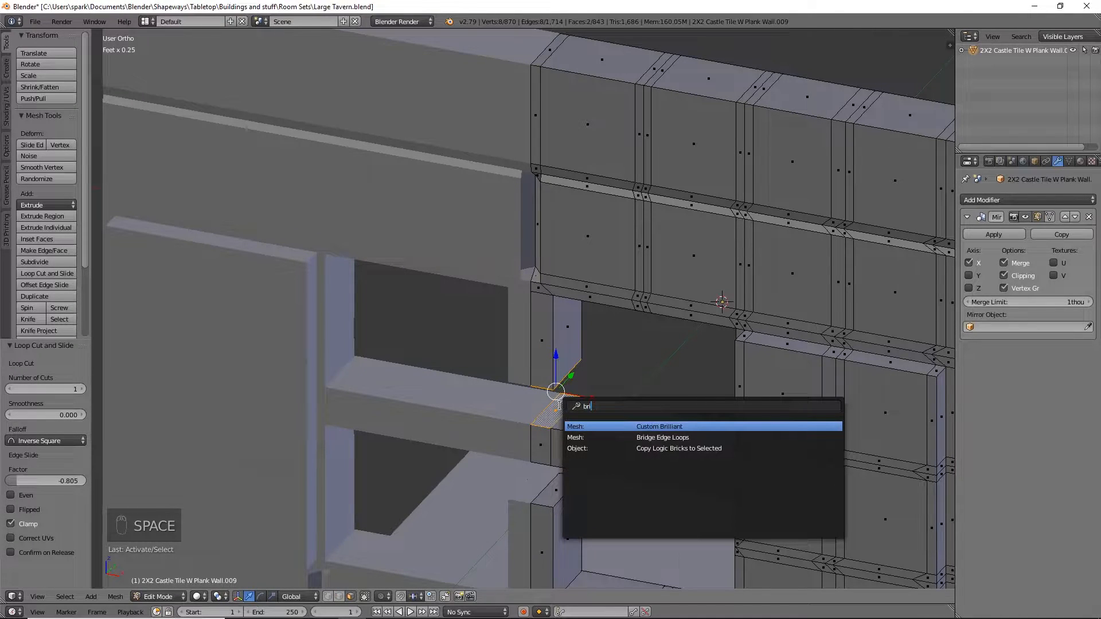
{"action": "key", "text": "Down"}
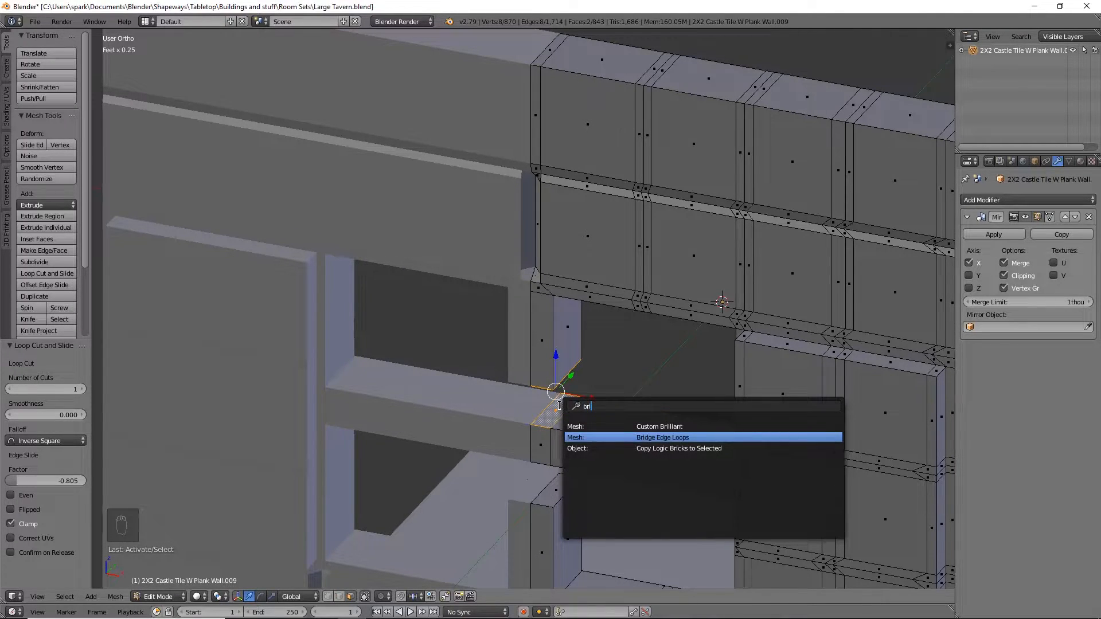
{"action": "key", "text": "Return"}
Bridge the lower vertical bar stub's end face to the crossbar's underside with Bridge Edge Loops.
{"action": "middle_click_drag", "start_coordinate": [559, 405], "coordinate": [557, 451]}
{"action": "right_click", "coordinate": [580, 372]}
{"action": "key", "text": "space"}
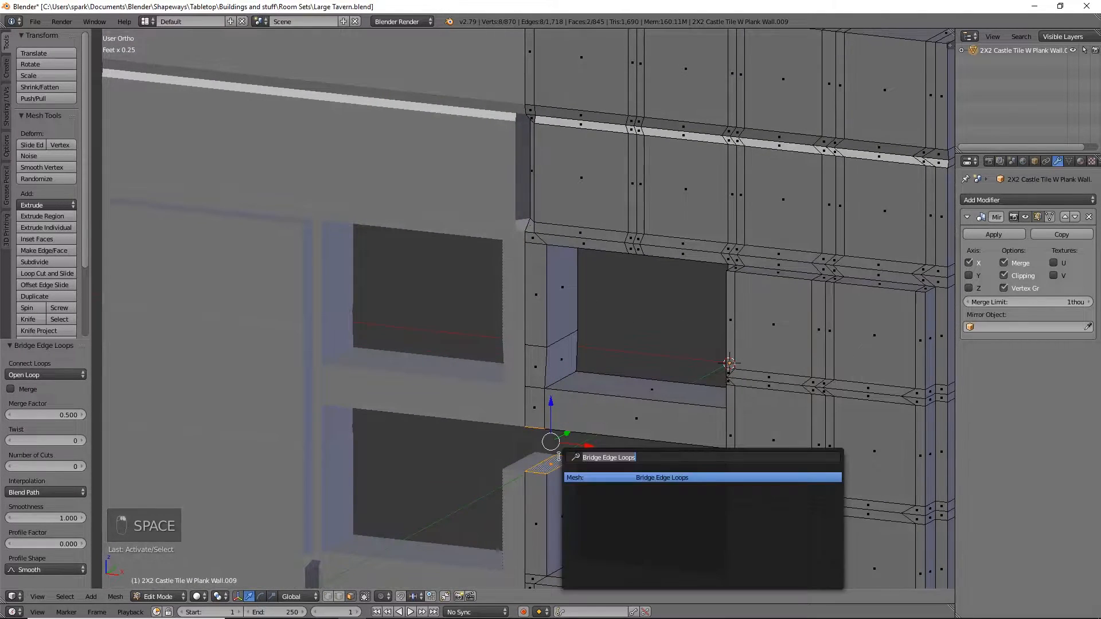
{"action": "key", "text": "Return"}
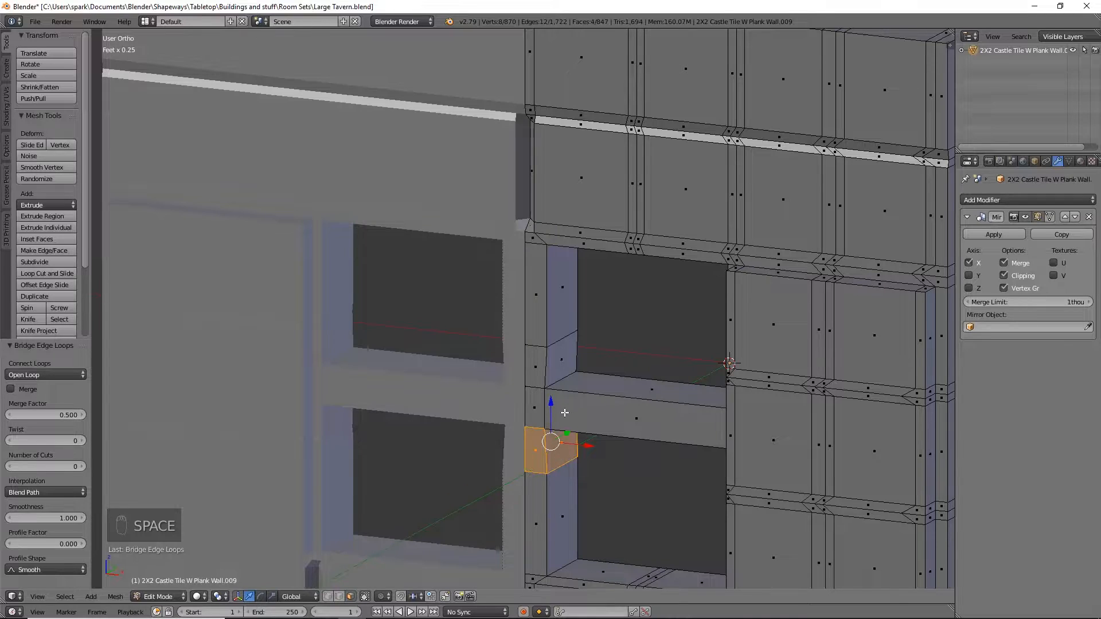
Select the crossbar's front and back edges at the bar crossing and move them 5.37 thou along X, in line with the vertical bar's side.
{"action": "left_click", "coordinate": [328, 597]}
{"action": "left_click", "coordinate": [338, 597]}
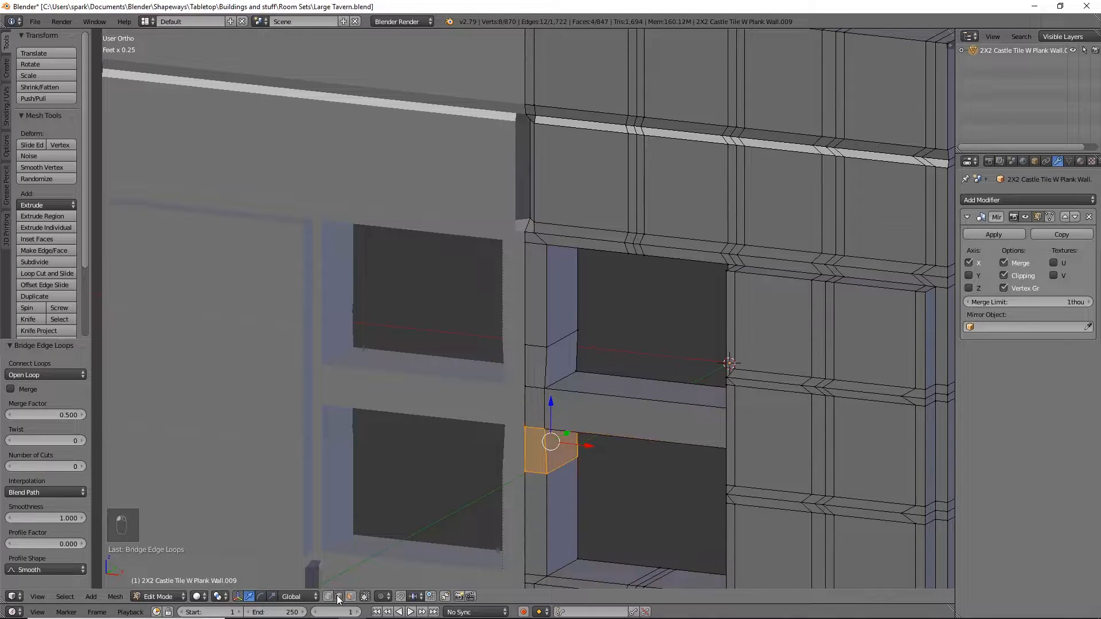
{"action": "right_click", "coordinate": [572, 375]}
{"action": "middle_click_drag", "start_coordinate": [570, 410], "coordinate": [563, 437]}
{"action": "right_click", "coordinate": [552, 358], "text": "shift"}
{"action": "key", "text": "KP_1"}
{"action": "scroll", "coordinate": [596, 378], "scroll_direction": "up", "scroll_amount": 4}
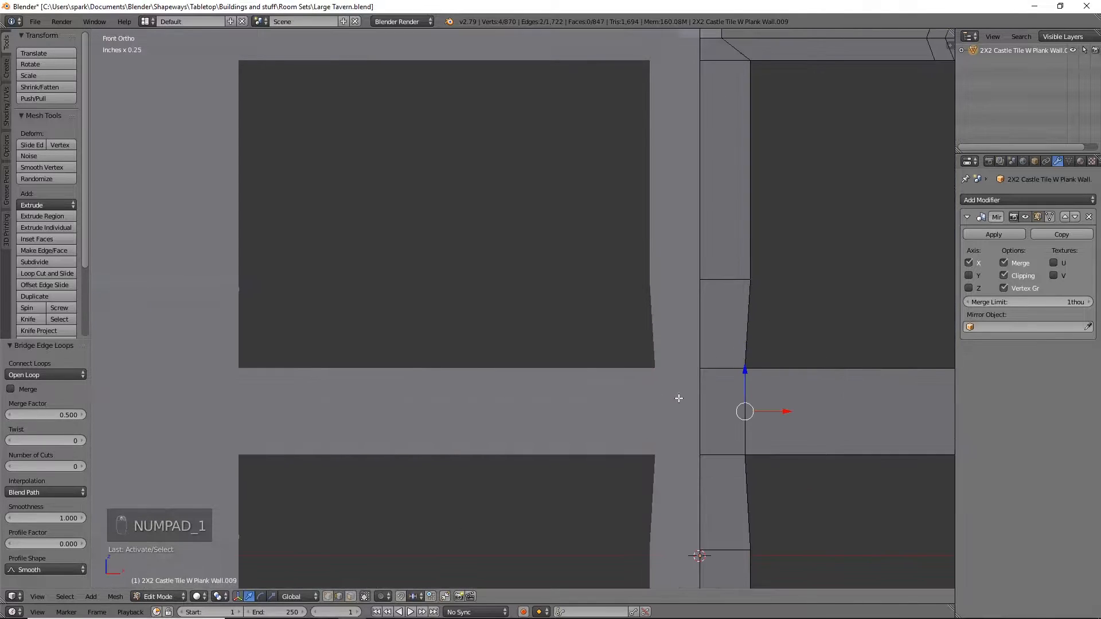
{"action": "middle_click_drag", "start_coordinate": [679, 399], "coordinate": [562, 320], "text": "shift"}
{"action": "key", "text": "g"}
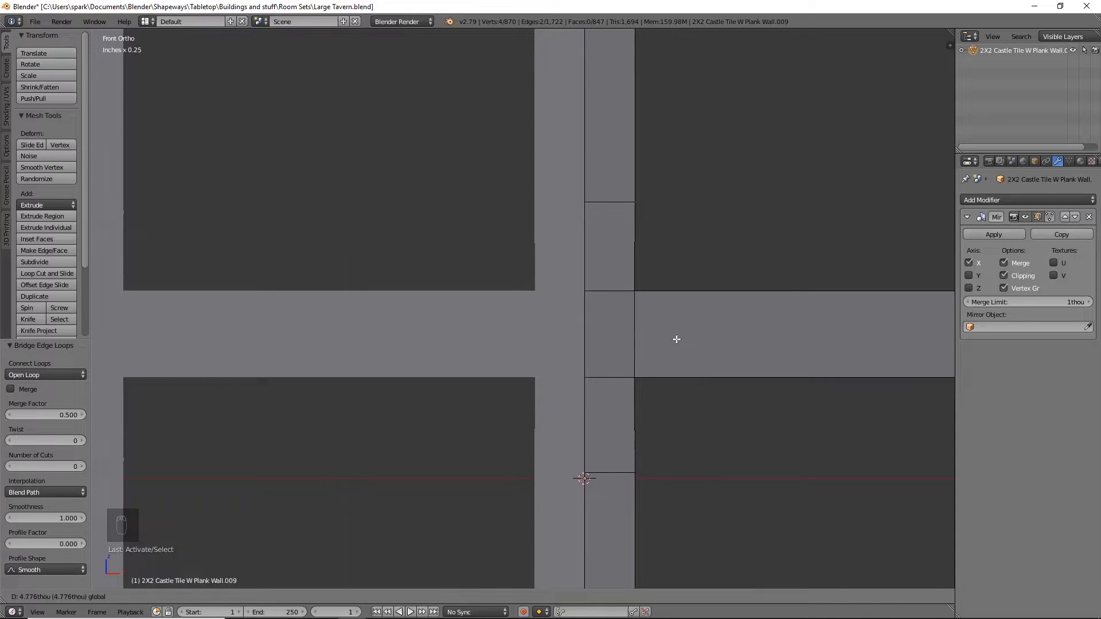
{"action": "left_click", "coordinate": [676, 340]}
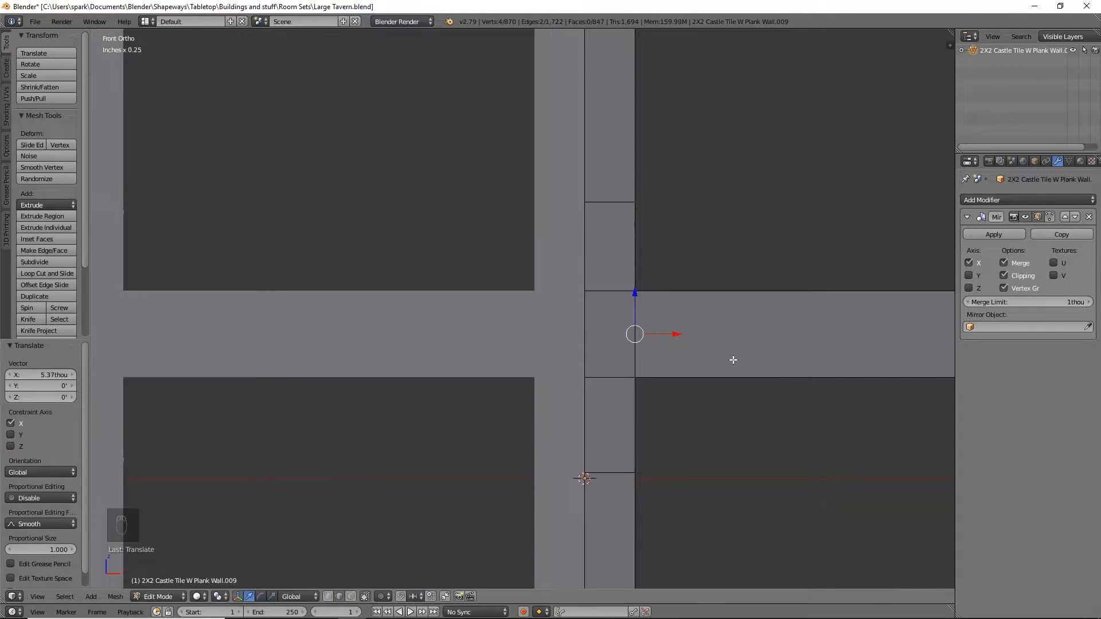
Save the scene over the existing Large Tavern.blend file.
{"action": "scroll", "coordinate": [727, 361], "scroll_direction": "down", "scroll_amount": 6}
{"action": "mouse_move", "coordinate": [628, 371]}
{"action": "middle_mouse_down"}
{"action": "mouse_move", "coordinate": [381, 381]}
{"action": "mouse_move", "coordinate": [608, 379]}
{"action": "middle_mouse_up"}
{"action": "key", "text": "ctrl+s"}
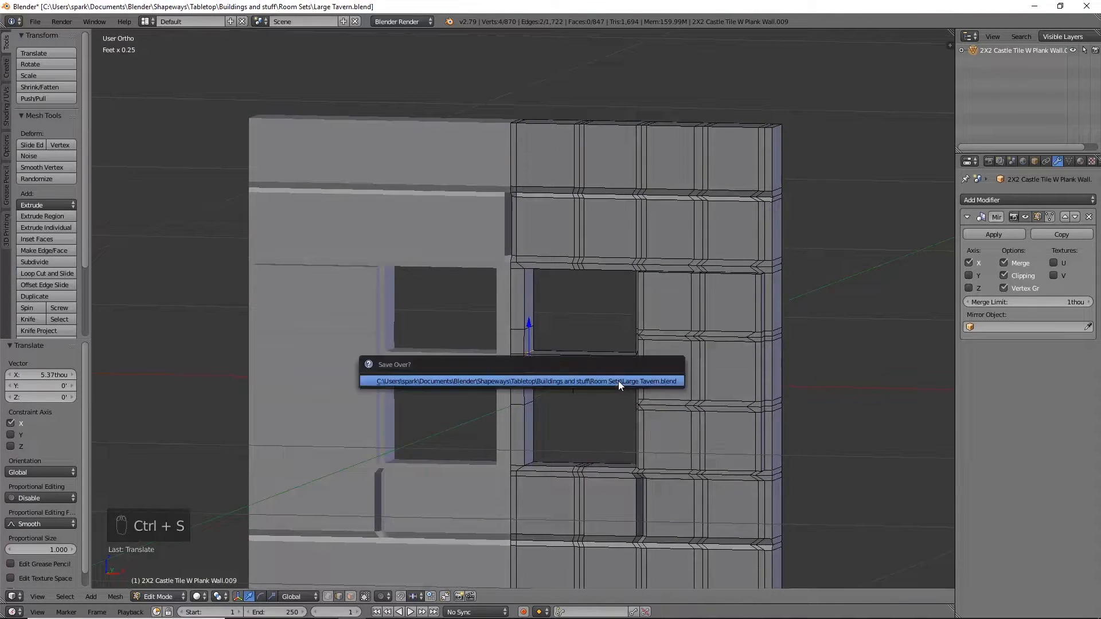
Examine the finished window bars and the raised panel beside the opening from several angles.
{"action": "middle_click_drag", "start_coordinate": [679, 401], "coordinate": [715, 403]}
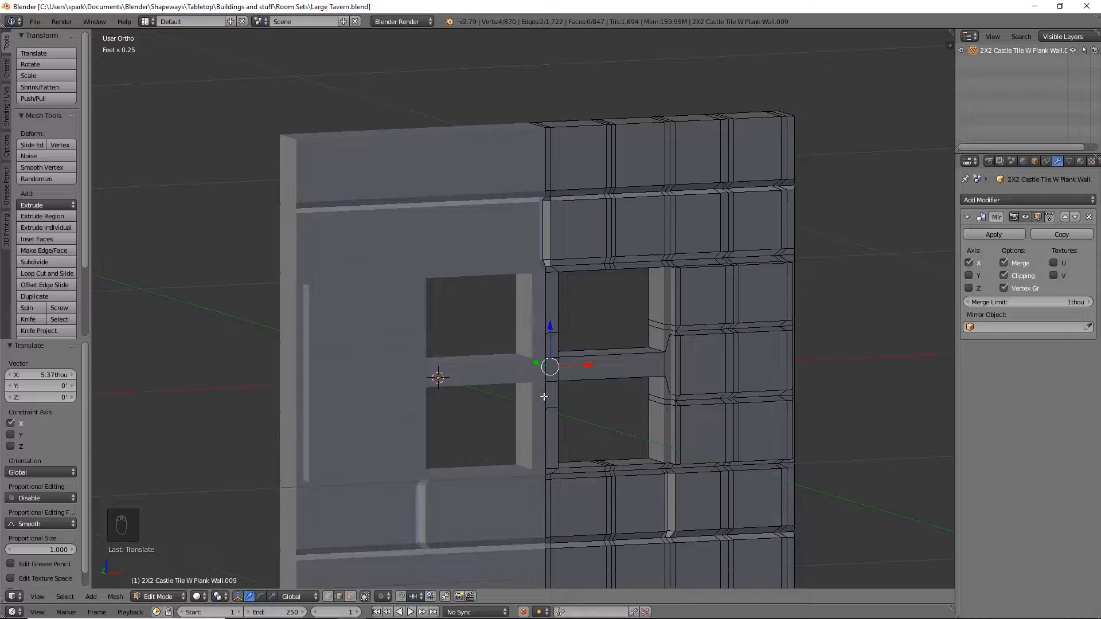
{"action": "middle_click_drag", "start_coordinate": [563, 391], "coordinate": [591, 408]}
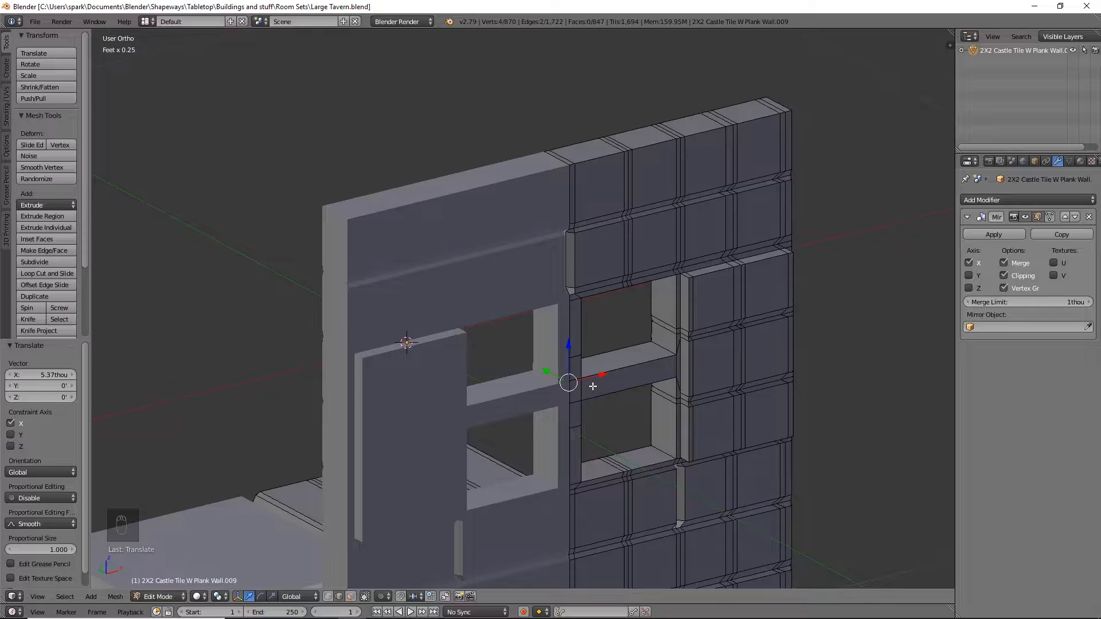
{"action": "middle_click_drag", "start_coordinate": [795, 403], "coordinate": [672, 370]}
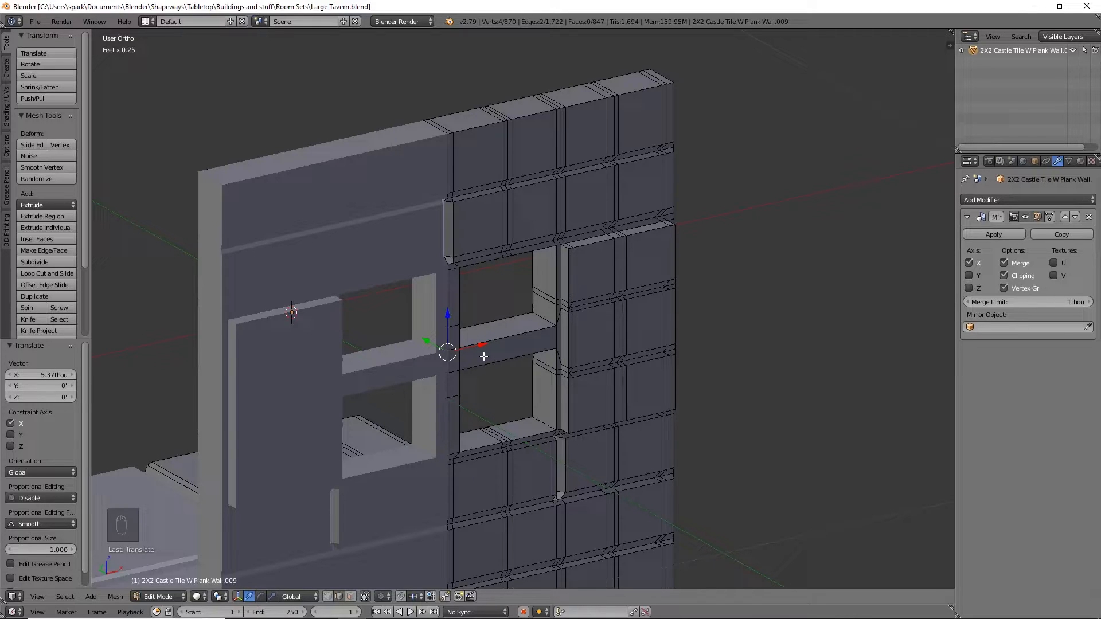
{"action": "middle_click_drag", "start_coordinate": [654, 386], "coordinate": [590, 380], "text": "shift"}
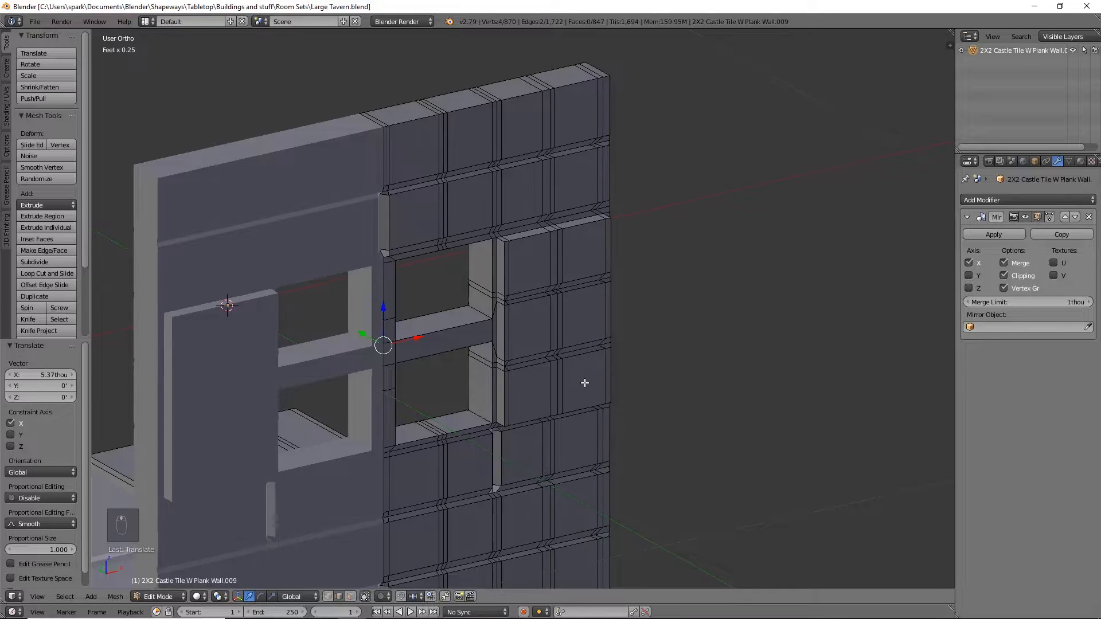
{"action": "middle_click_drag", "start_coordinate": [585, 381], "coordinate": [568, 395], "text": "shift"}
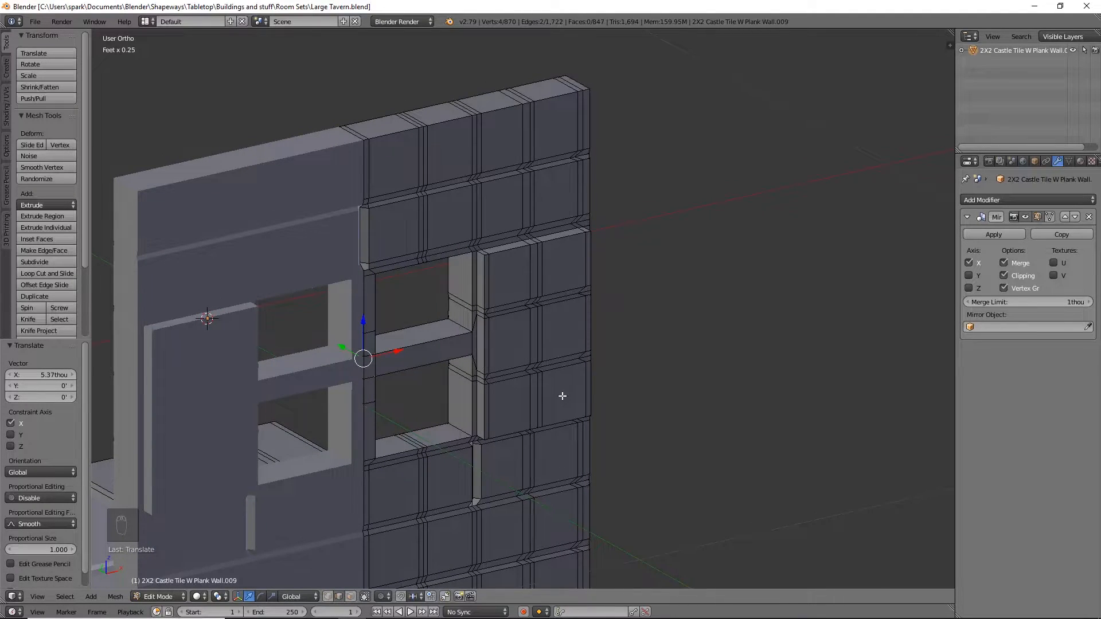
{"action": "scroll", "coordinate": [563, 397], "scroll_direction": "up", "scroll_amount": 2}
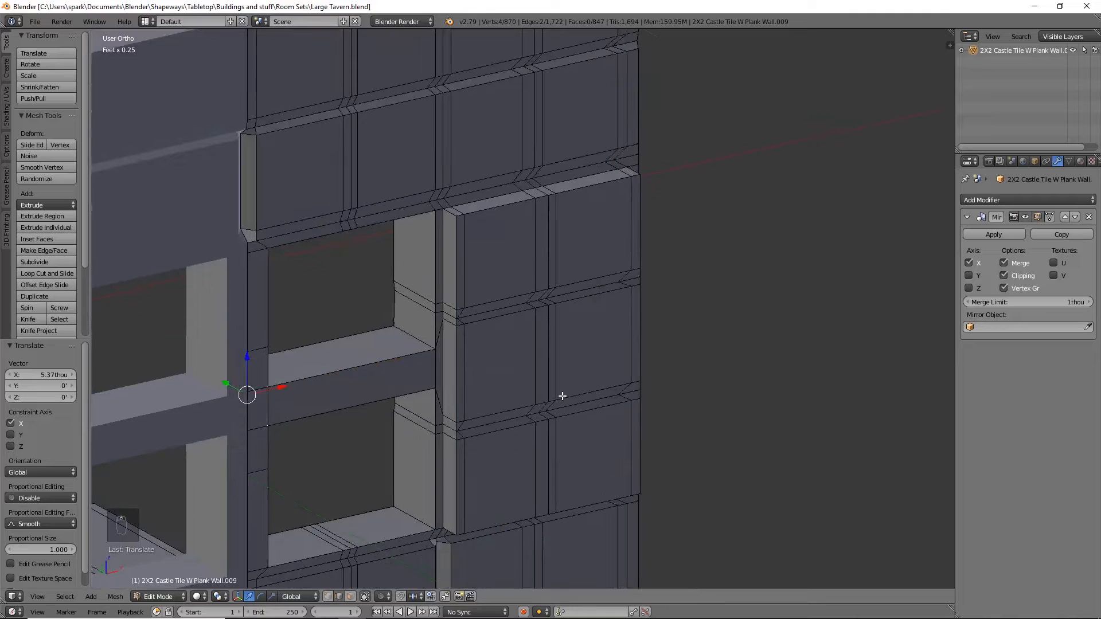
{"action": "key", "text": "KP_1"}
{"action": "middle_click_drag", "start_coordinate": [560, 393], "coordinate": [651, 343]}
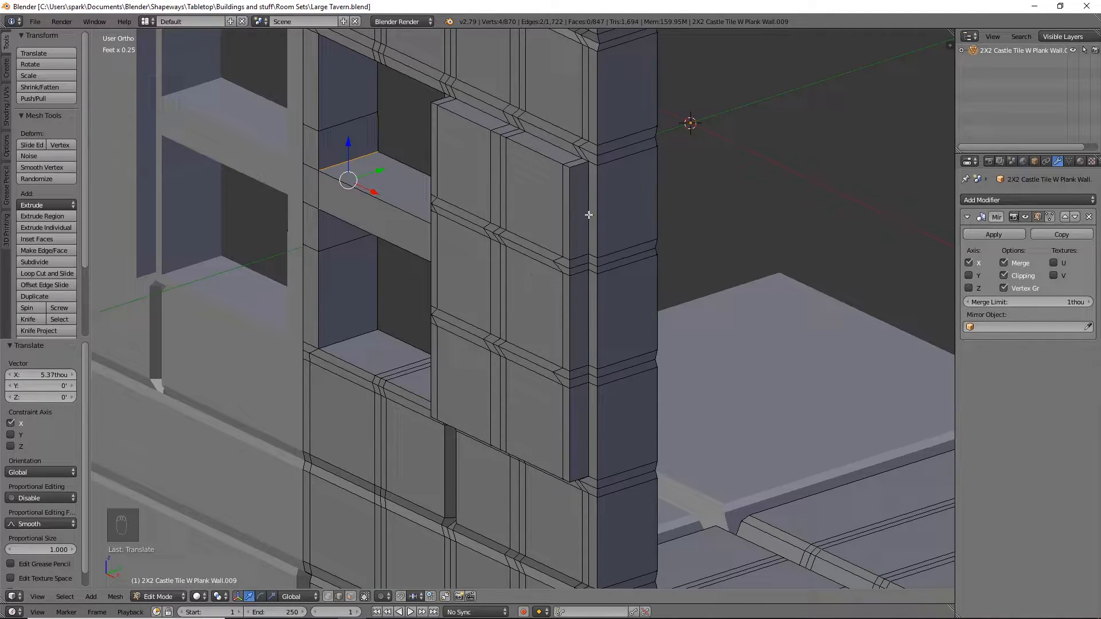
{"action": "middle_click_drag", "start_coordinate": [586, 293], "coordinate": [576, 269]}
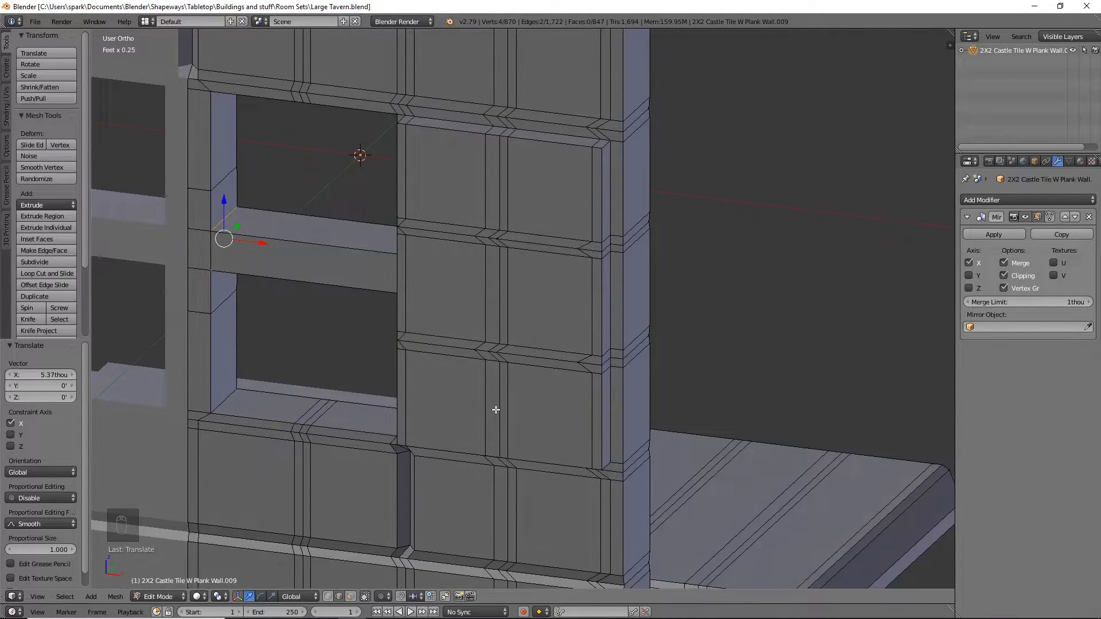
{"action": "middle_click_drag", "start_coordinate": [494, 409], "coordinate": [485, 442], "text": "shift"}
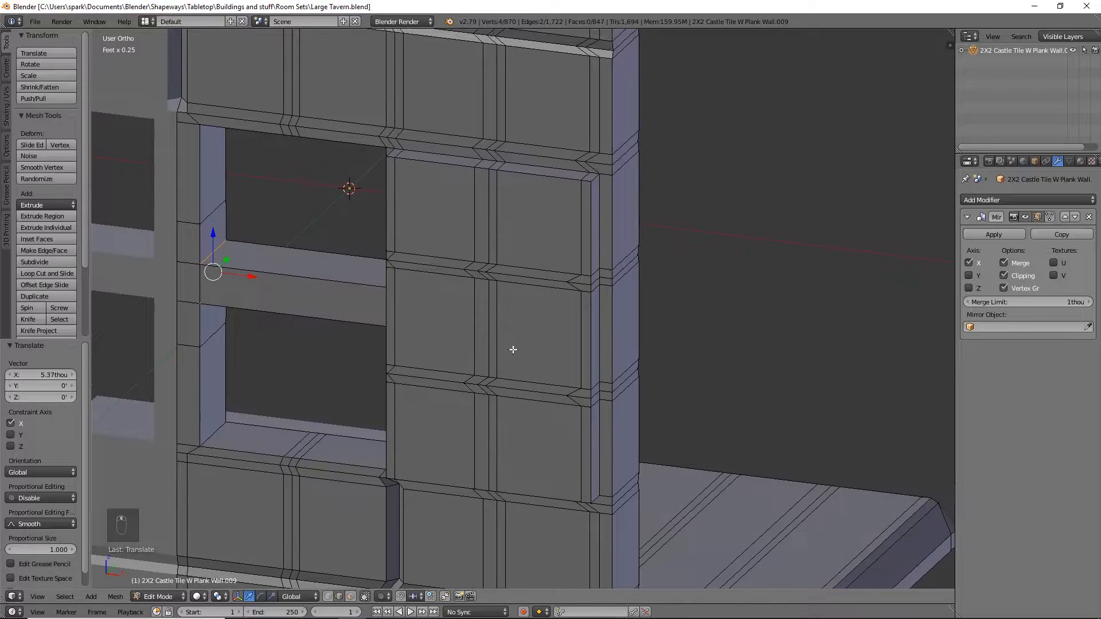
Select the six offset vertices in the raised panel's two horizontal grooves and move them along X towards the panel's central vertical edges.
{"action": "right_click", "coordinate": [491, 276]}
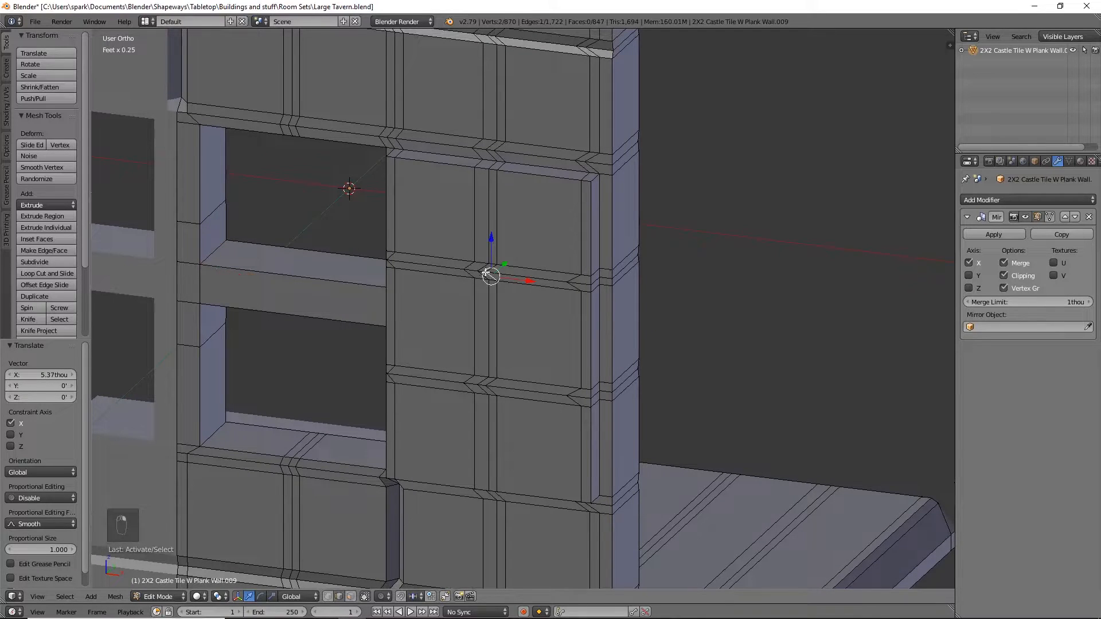
{"action": "left_click", "coordinate": [328, 597]}
{"action": "scroll", "coordinate": [497, 281], "scroll_direction": "up", "scroll_amount": 3}
{"action": "right_click", "coordinate": [462, 246]}
{"action": "right_click", "coordinate": [437, 246], "text": "shift"}
{"action": "right_click", "coordinate": [423, 241], "text": "shift"}
{"action": "right_click", "coordinate": [411, 437], "text": "shift"}
{"action": "right_click", "coordinate": [441, 441], "text": "shift"}
{"action": "right_click", "coordinate": [462, 442], "text": "shift"}
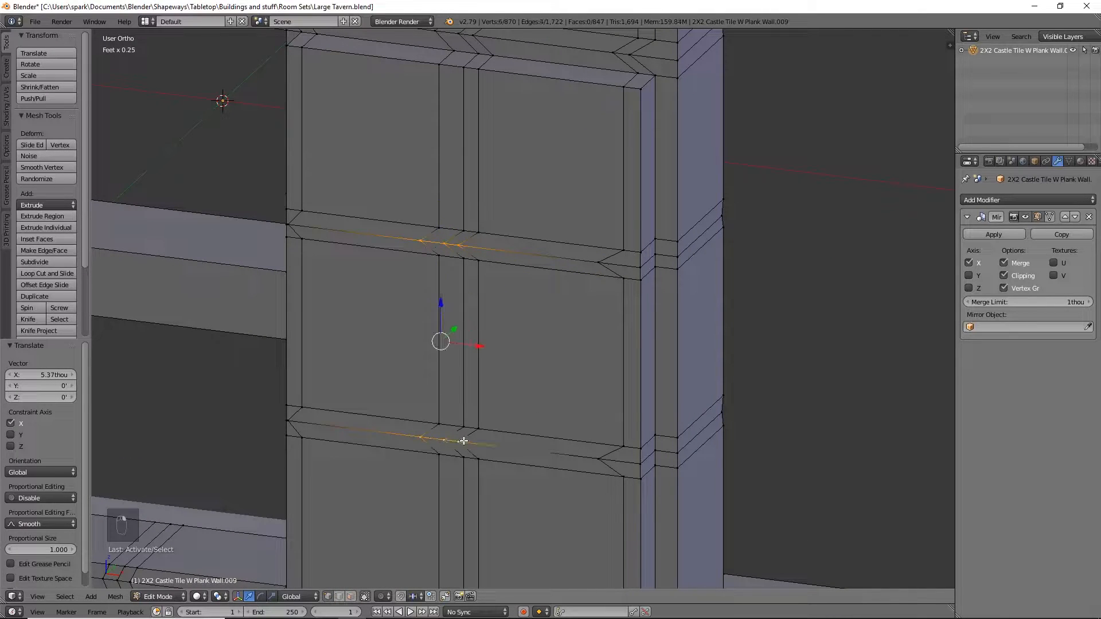
{"action": "middle_click_drag", "start_coordinate": [529, 460], "coordinate": [556, 258], "text": "shift"}
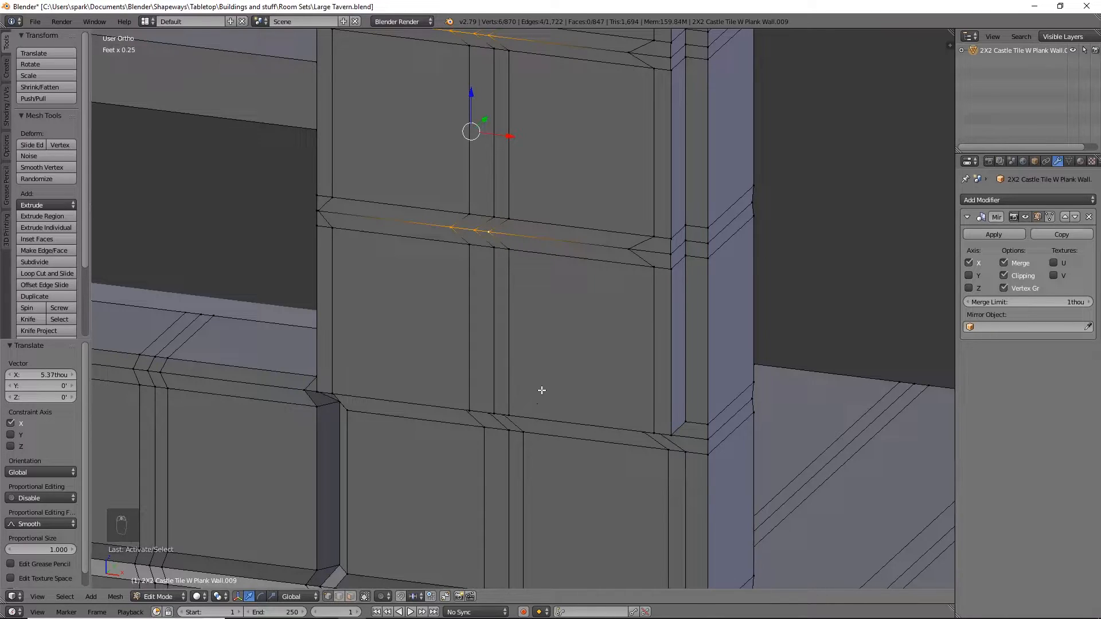
{"action": "key", "text": "KP_1"}
{"action": "middle_click_drag", "start_coordinate": [546, 347], "coordinate": [552, 395], "text": "shift"}
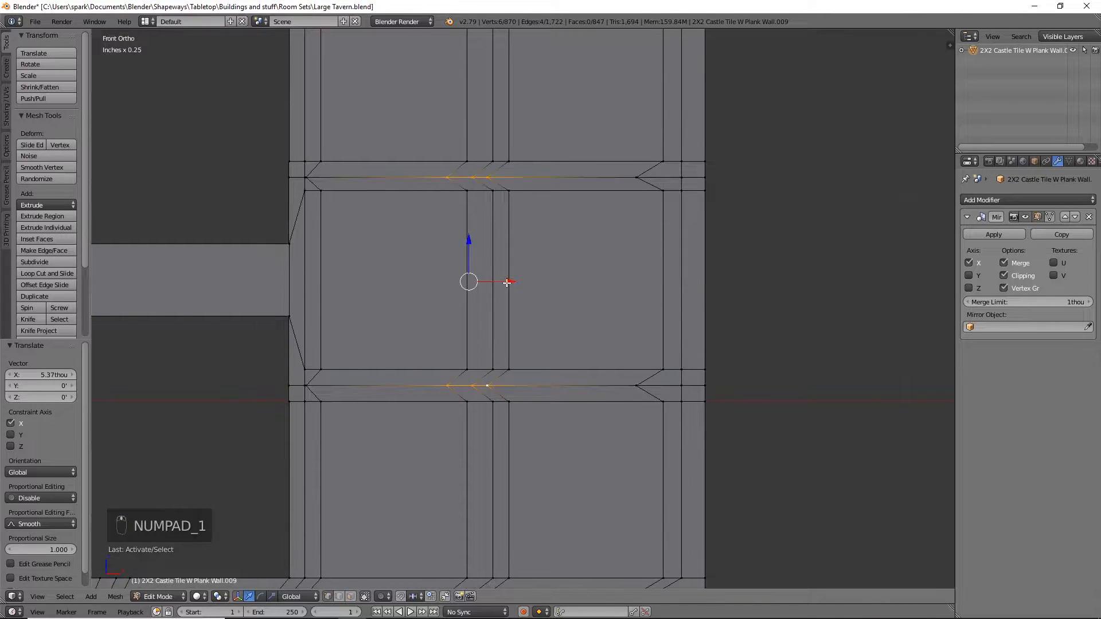
{"action": "key", "text": "g"}
{"action": "key", "text": "x"}
{"action": "left_click_drag", "start_coordinate": [529, 285], "coordinate": [508, 282]}
Adjust the remaining groove vertex pairs along X to line up with the panel's left and middle central vertical edges.
{"action": "right_click", "coordinate": [494, 177]}
{"action": "right_click", "coordinate": [494, 385], "text": "shift"}
{"action": "right_click", "coordinate": [468, 177]}
{"action": "right_click", "coordinate": [470, 384], "text": "shift"}
Isolate the raised front vertices of the panel's left central vertical edge and move them 13.6 thou along X.
{"action": "right_click", "coordinate": [466, 227], "text": "alt"}
{"action": "scroll", "coordinate": [467, 226], "scroll_direction": "down", "scroll_amount": 8}
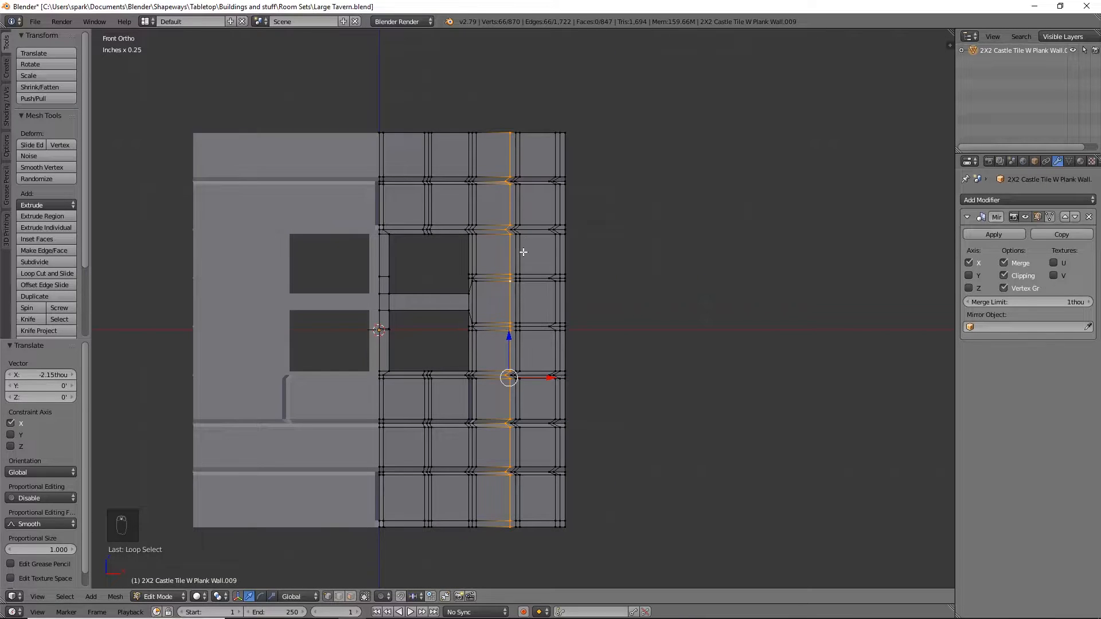
{"action": "key", "text": "z"}
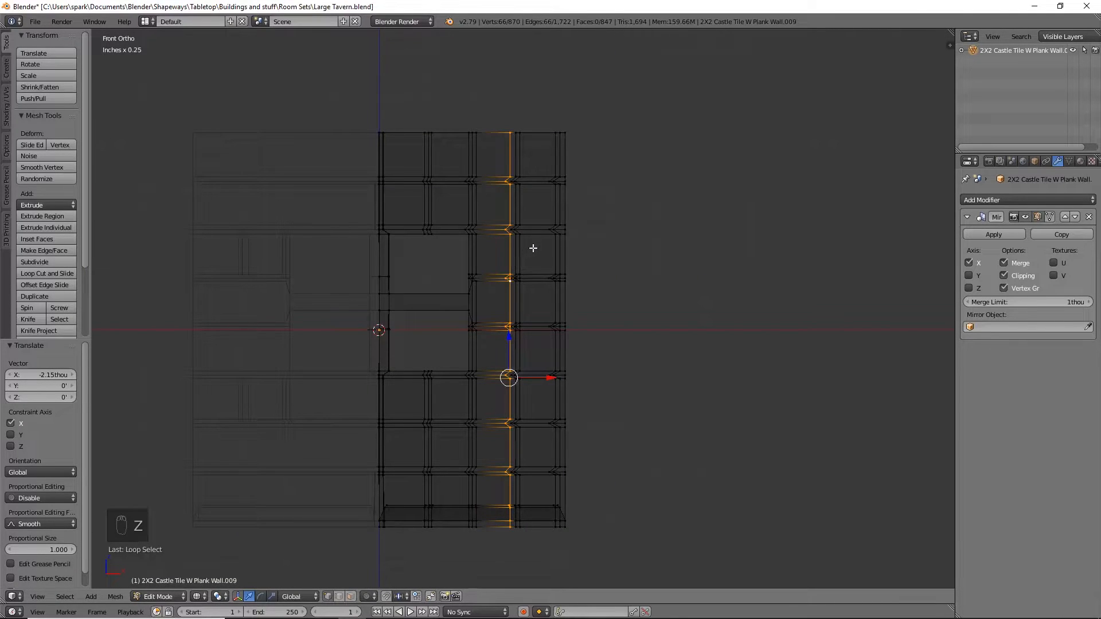
{"action": "key", "text": "b"}
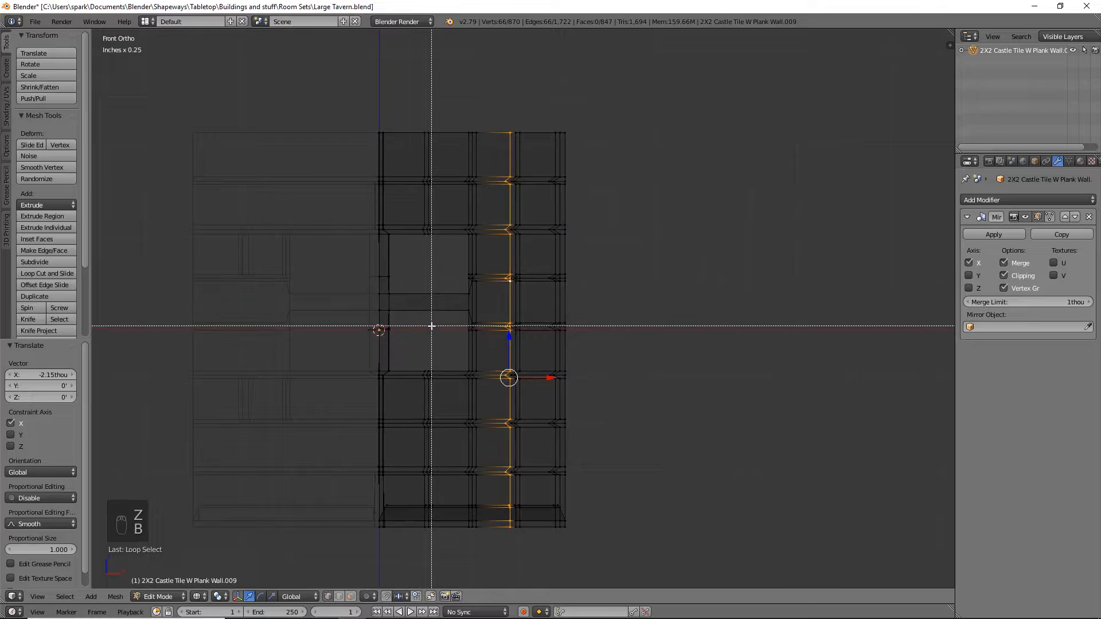
{"action": "middle_click_drag", "start_coordinate": [484, 105], "coordinate": [585, 235]}
{"action": "key", "text": "b"}
{"action": "middle_click_drag", "start_coordinate": [607, 430], "coordinate": [535, 216]}
{"action": "key", "text": "b"}
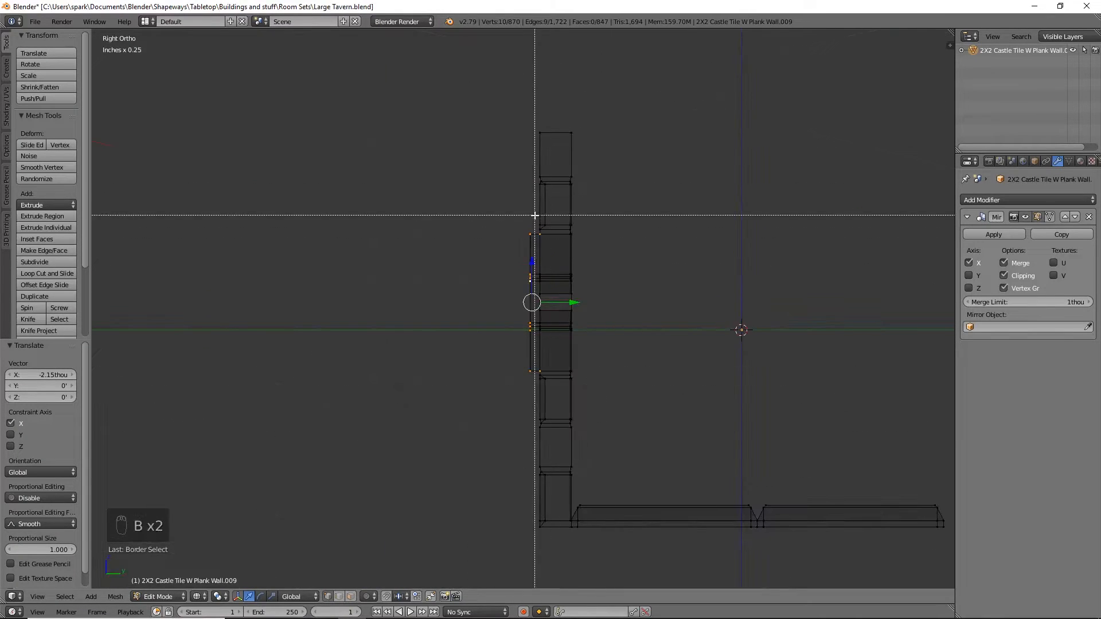
{"action": "right_click", "coordinate": [534, 216]}
{"action": "key", "text": "KP_1"}
{"action": "key", "text": "z"}
{"action": "scroll", "coordinate": [610, 317], "scroll_direction": "up", "scroll_amount": 8}
{"action": "left_click_drag", "start_coordinate": [517, 282], "coordinate": [518, 285]}
Push the front vertices of the raised panel's middle vertical edge 8.3 thou inward along Y to form a vertical groove.
{"action": "right_click", "coordinate": [493, 232], "text": "alt"}
{"action": "scroll", "coordinate": [669, 325], "scroll_direction": "down", "scroll_amount": 7}
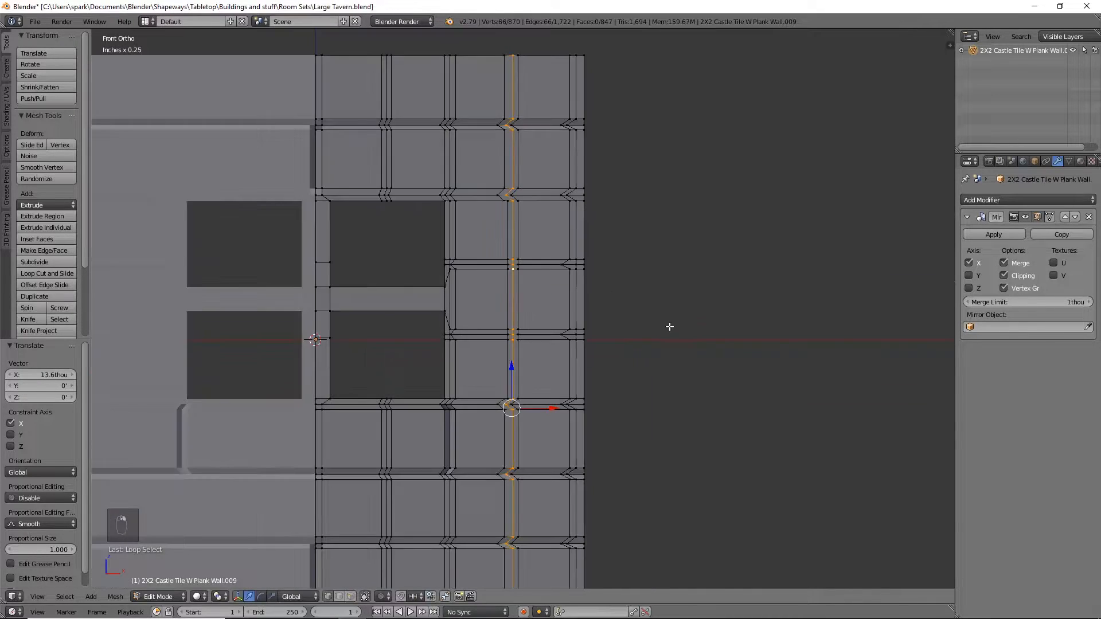
{"action": "scroll", "coordinate": [669, 327], "scroll_direction": "up", "scroll_amount": 3}
{"action": "key", "text": "a"}
{"action": "key", "text": "b"}
{"action": "left_click_drag", "start_coordinate": [507, 151], "coordinate": [506, 447]}
{"action": "middle_click_drag", "start_coordinate": [506, 447], "coordinate": [517, 311]}
{"action": "key", "text": "KP_3"}
{"action": "key", "text": "z"}
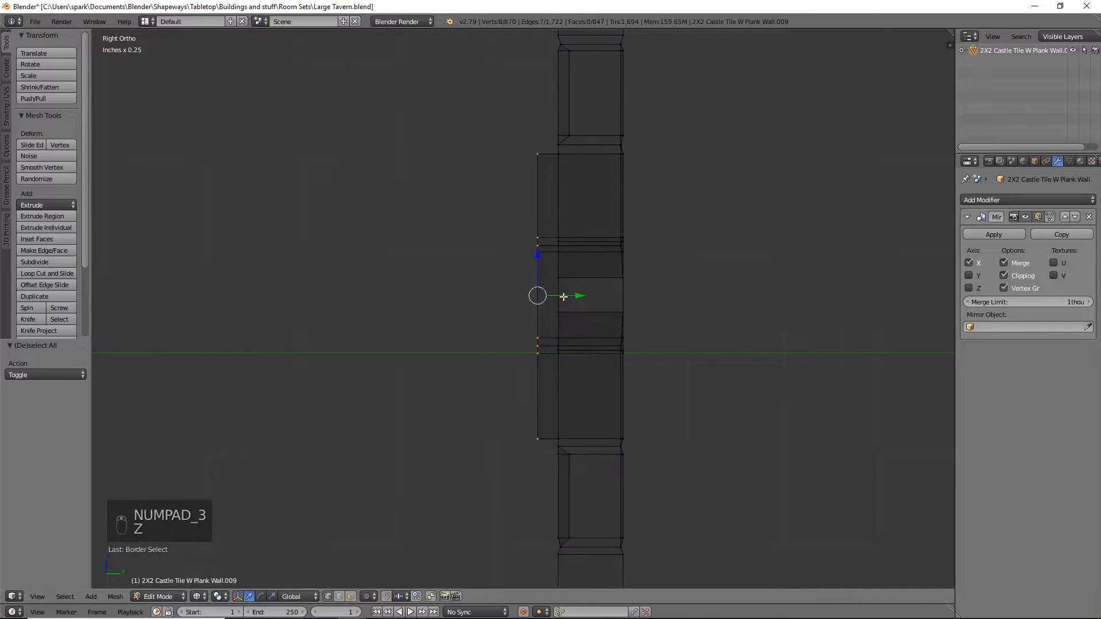
{"action": "left_click_drag", "start_coordinate": [579, 295], "coordinate": [585, 297]}
{"action": "key", "text": "z"}
{"action": "mouse_move", "coordinate": [485, 359]}
{"action": "middle_mouse_down"}
{"action": "mouse_move", "coordinate": [534, 358]}
{"action": "mouse_move", "coordinate": [622, 383]}
{"action": "mouse_move", "coordinate": [588, 397]}
{"action": "middle_mouse_up"}
{"action": "left_click_drag", "start_coordinate": [528, 270], "coordinate": [529, 267]}
{"action": "middle_click_drag", "start_coordinate": [606, 309], "coordinate": [618, 323]}
{"action": "key", "text": "KP_1"}
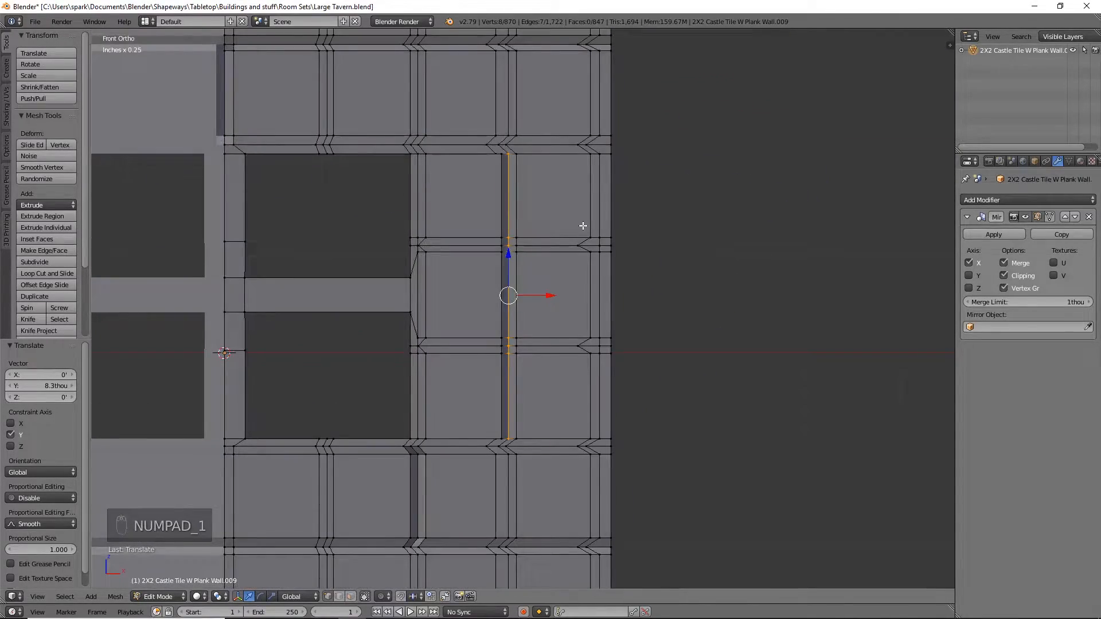
Add two unslid loop cuts across the raised panel's upper row and two more across its lower row.
{"action": "middle_click_drag", "start_coordinate": [583, 226], "coordinate": [589, 257], "text": "shift"}
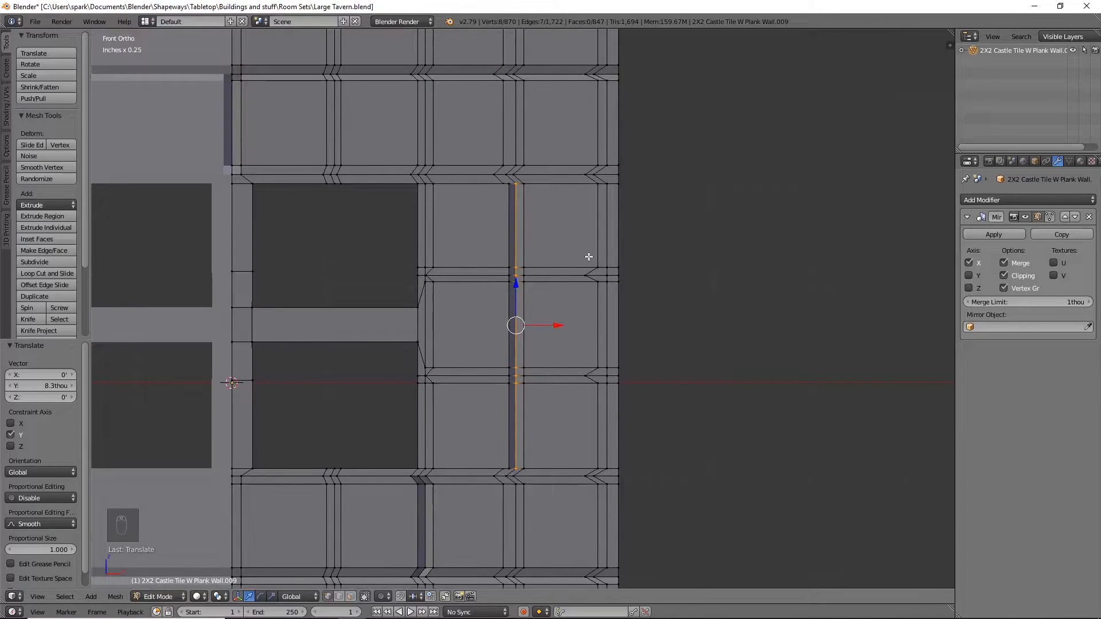
{"action": "key", "text": "ctrl+r"}
{"action": "scroll", "coordinate": [494, 231], "scroll_direction": "up", "scroll_amount": 1}
{"action": "left_click", "coordinate": [495, 230]}
{"action": "right_click", "coordinate": [495, 230]}
{"action": "key", "text": "ctrl+r"}
{"action": "scroll", "coordinate": [439, 429], "scroll_direction": "up", "scroll_amount": 1}
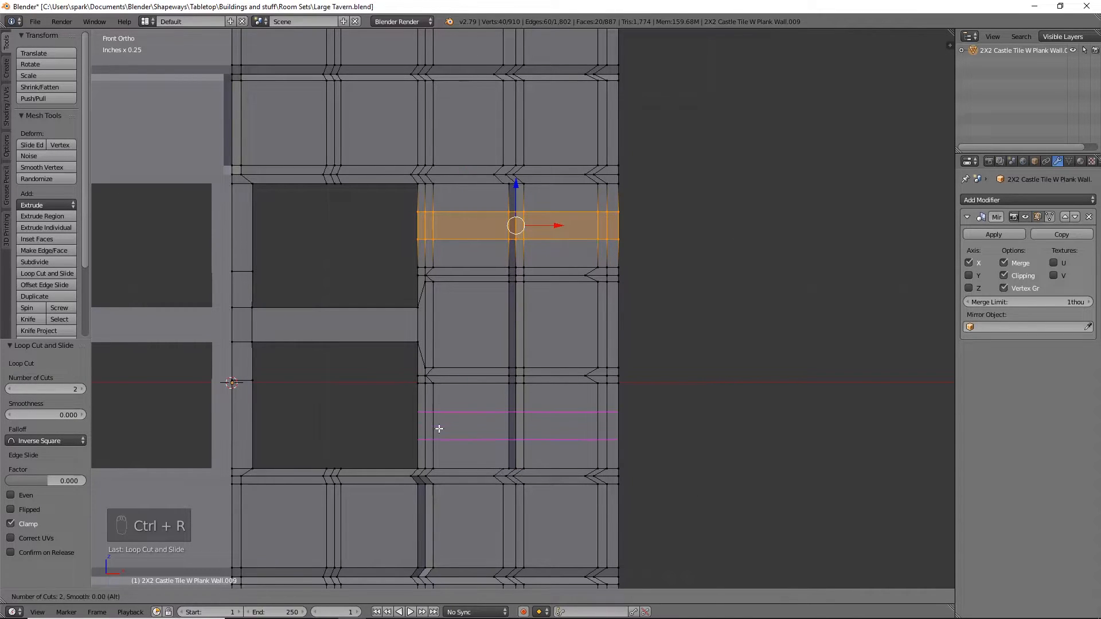
{"action": "left_click", "coordinate": [439, 429]}
{"action": "right_click", "coordinate": [439, 428]}
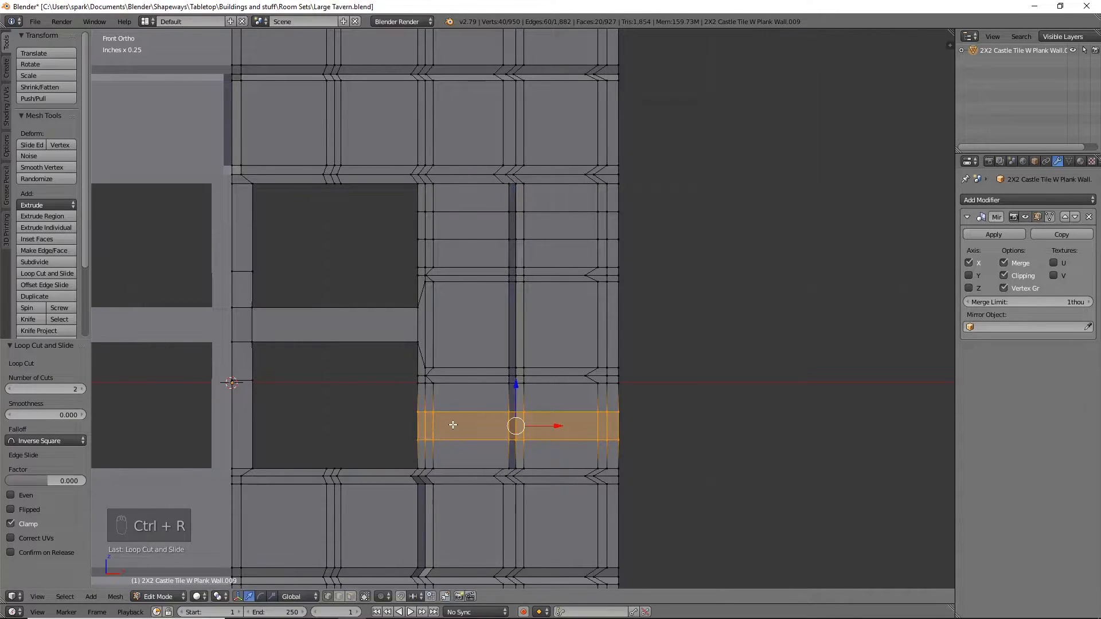
Select the two narrow face bands across the raised panel's lower and upper rows, excluding the faces on its side edges.
{"action": "left_click", "coordinate": [354, 600]}
{"action": "key", "text": "a"}
{"action": "key", "text": "b"}
{"action": "left_click_drag", "start_coordinate": [420, 421], "coordinate": [607, 429]}
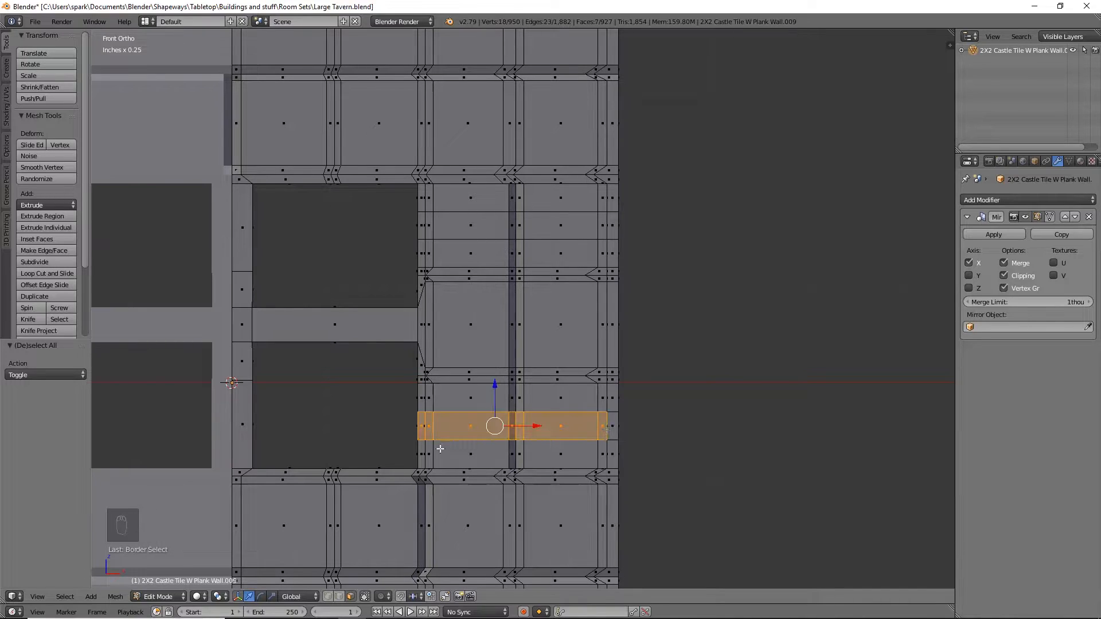
{"action": "middle_click_drag", "start_coordinate": [465, 445], "coordinate": [479, 447]}
{"action": "right_click", "coordinate": [419, 426], "text": "shift"}
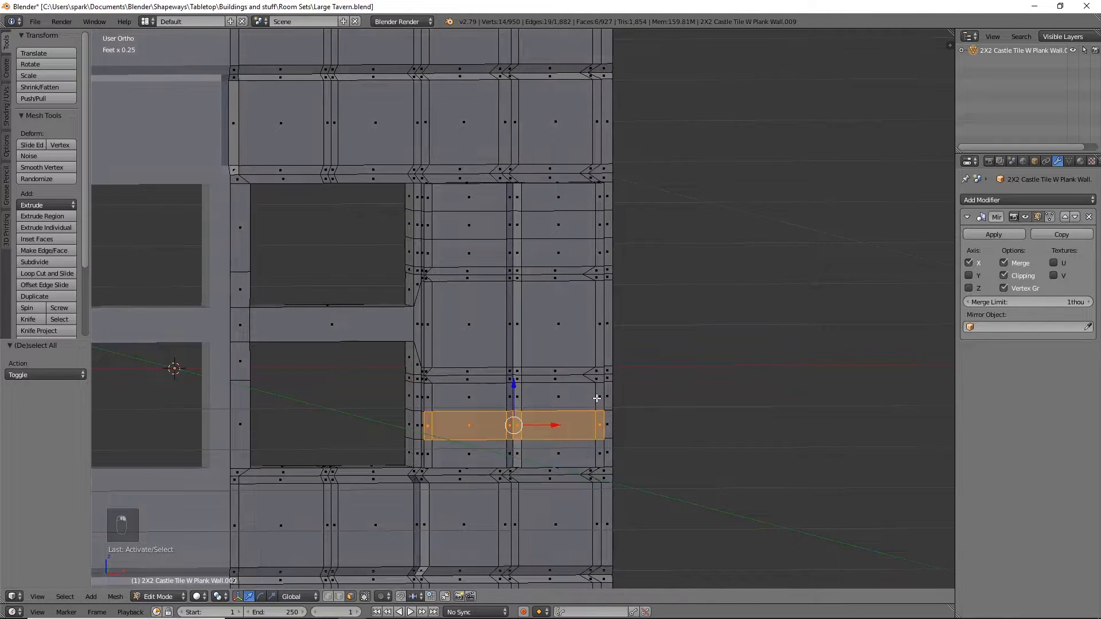
{"action": "key", "text": "KP_1"}
{"action": "key", "text": "b"}
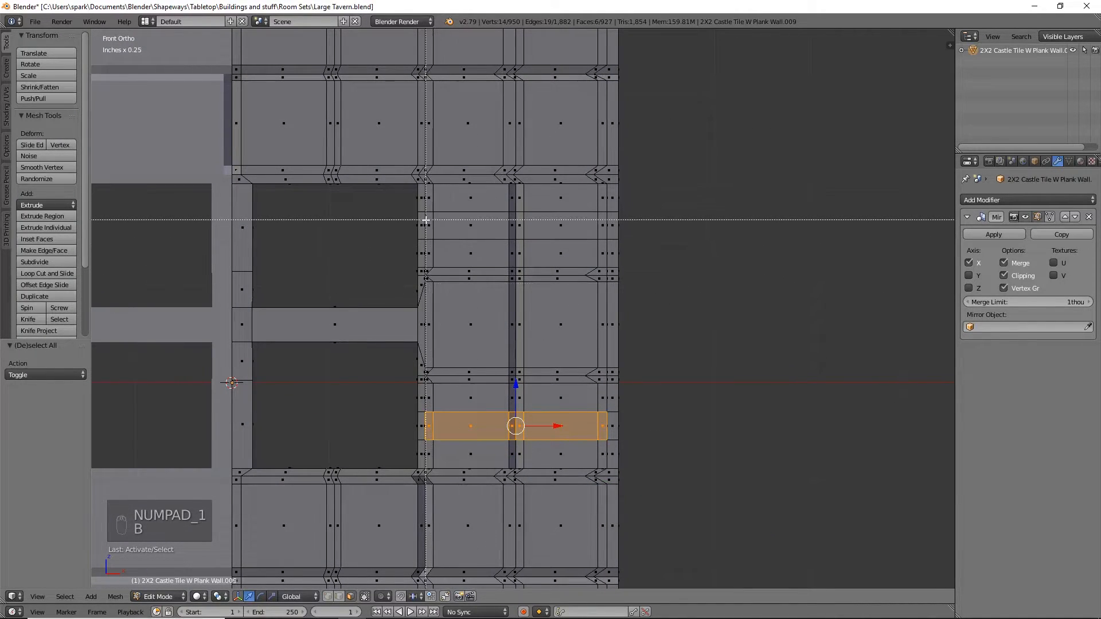
{"action": "left_click_drag", "start_coordinate": [425, 220], "coordinate": [608, 232]}
Extrude both selected bands and move their new faces 47.5 thou outward from the panel along Y.
{"action": "middle_click_drag", "start_coordinate": [710, 306], "coordinate": [676, 310]}
{"action": "key", "text": "KP_3"}
{"action": "key", "text": "e"}
{"action": "right_click", "coordinate": [631, 335]}
{"action": "left_click_drag", "start_coordinate": [612, 335], "coordinate": [593, 332]}
Flatten the extruded faces of both bands along Y and move them back closer to the panel.
{"action": "key", "text": "z"}
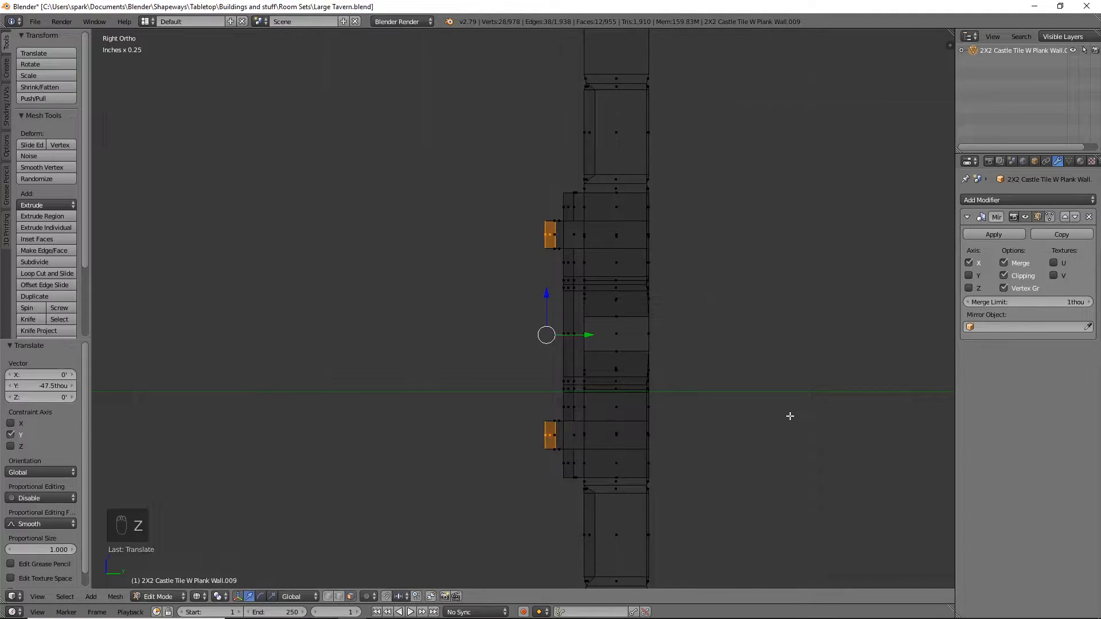
{"action": "key", "text": "s"}
{"action": "key", "text": "y"}
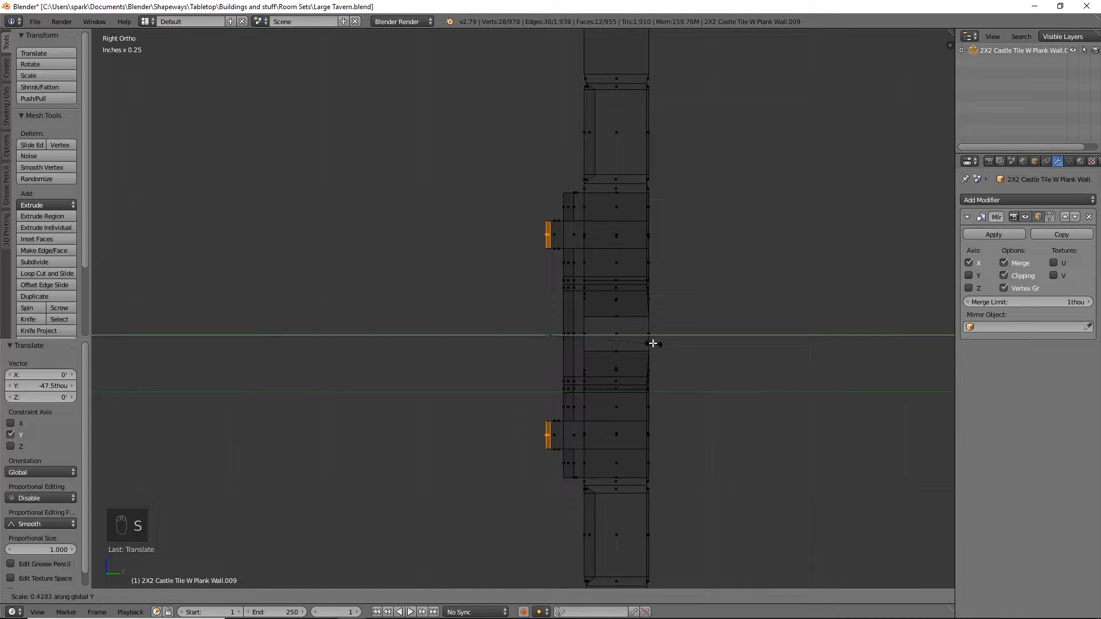
{"action": "left_click", "coordinate": [553, 331]}
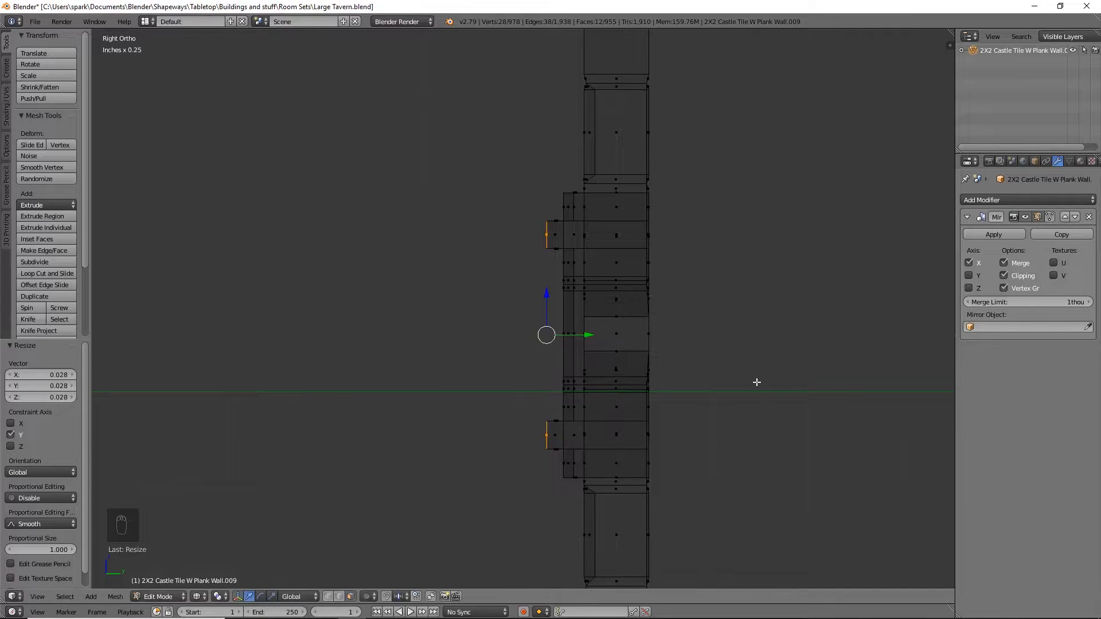
{"action": "key", "text": "s"}
{"action": "key", "text": "y"}
{"action": "left_click", "coordinate": [572, 330]}
{"action": "key", "text": "z"}
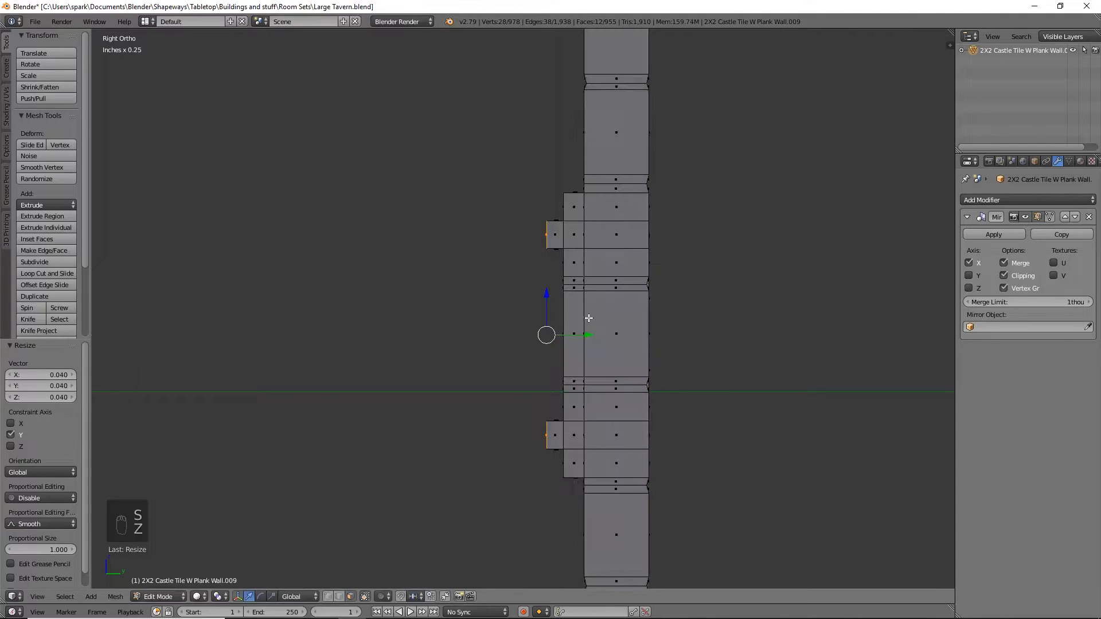
{"action": "left_click_drag", "start_coordinate": [575, 333], "coordinate": [594, 337]}
Knife-cut a diagonal across the panel from the upper band's underside near the outer edge to the window-side edge above the lower band.
{"action": "middle_click_drag", "start_coordinate": [484, 378], "coordinate": [620, 412]}
{"action": "key", "text": "a"}
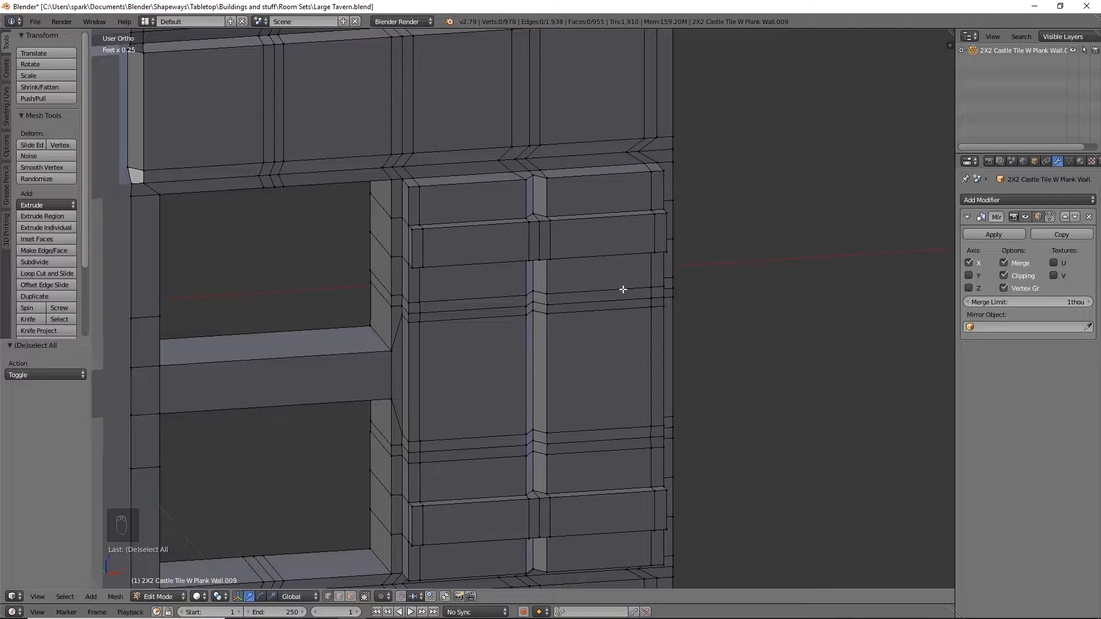
{"action": "key", "text": "k"}
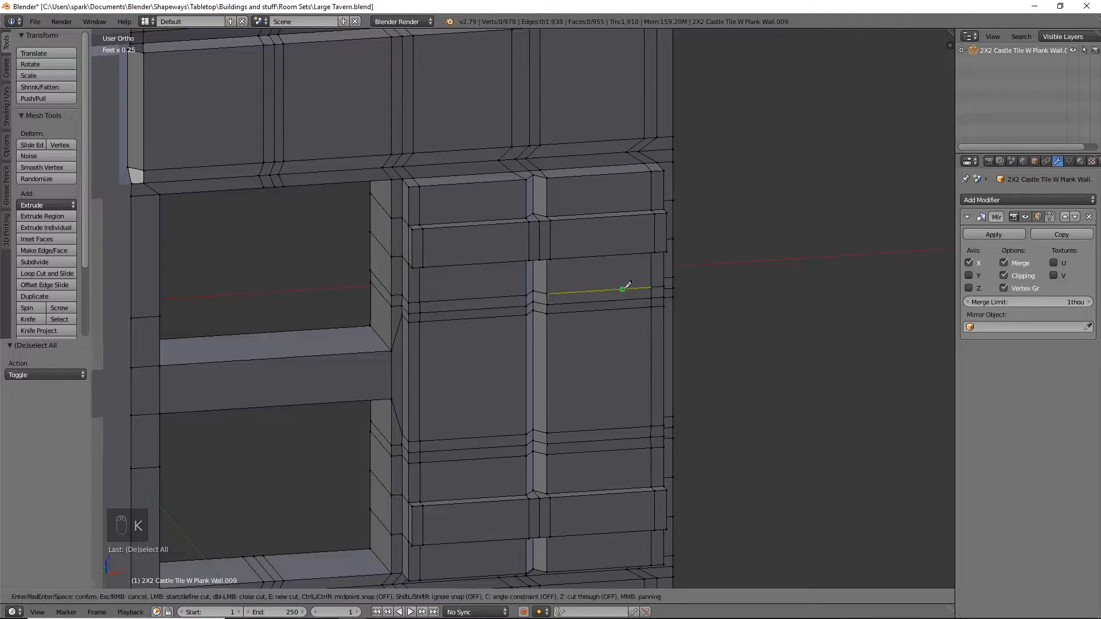
{"action": "middle_click_drag", "start_coordinate": [647, 381], "coordinate": [650, 310]}
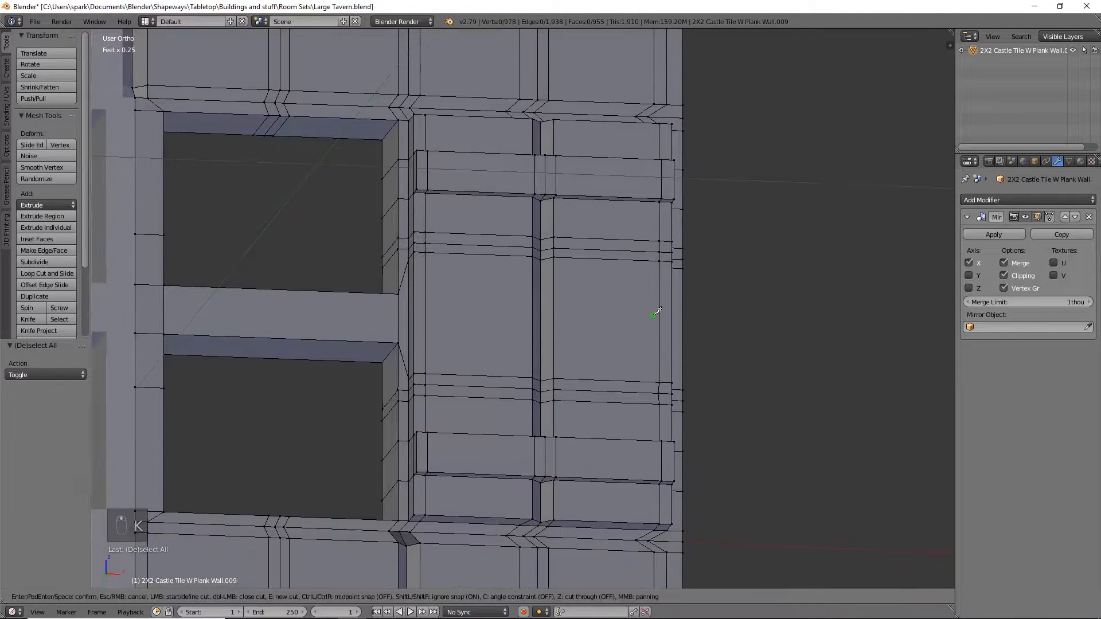
{"action": "scroll", "coordinate": [651, 309], "scroll_direction": "up", "scroll_amount": 3}
{"action": "middle_click_drag", "start_coordinate": [781, 173], "coordinate": [769, 167], "text": "shift"}
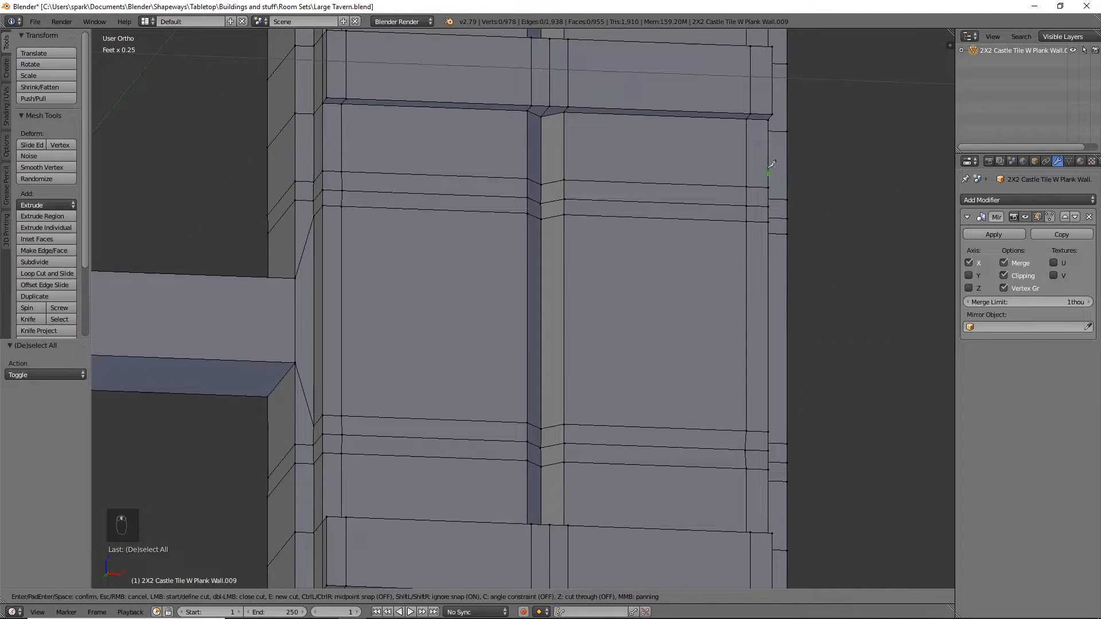
{"action": "left_click", "coordinate": [736, 117]}
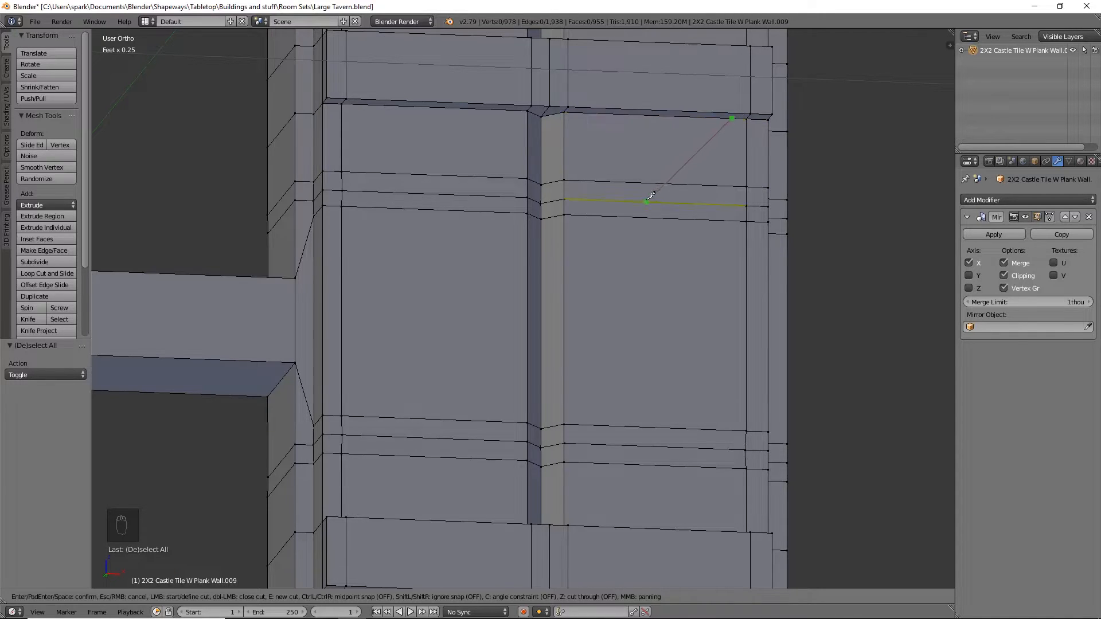
{"action": "scroll", "coordinate": [642, 206], "scroll_direction": "up", "scroll_amount": 2}
{"action": "middle_click_drag", "start_coordinate": [653, 229], "coordinate": [651, 244]}
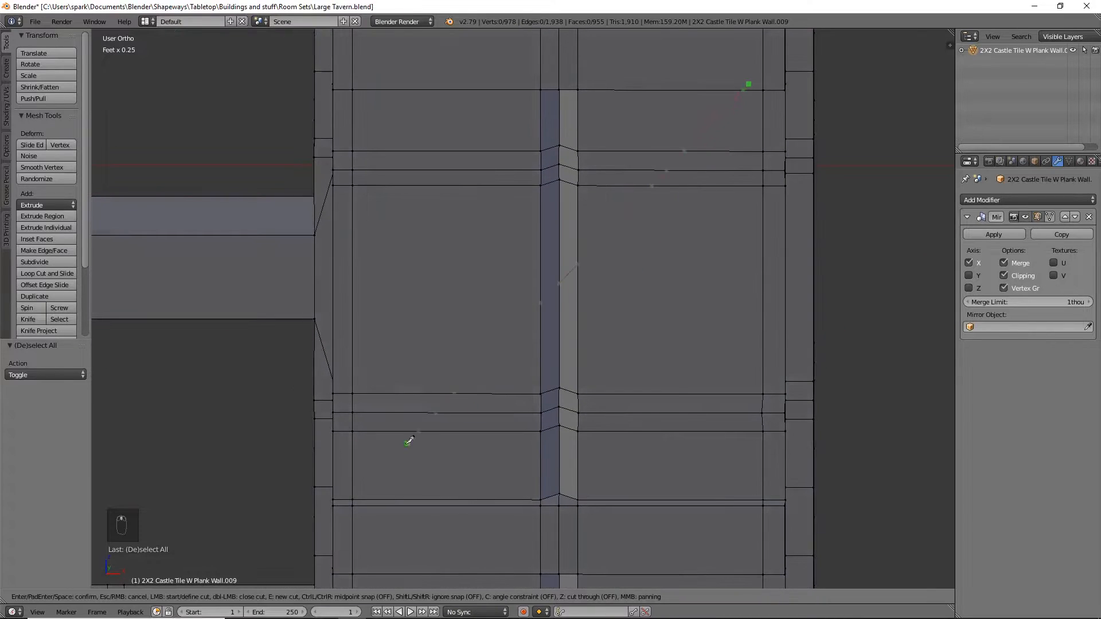
{"action": "middle_click_drag", "start_coordinate": [344, 459], "coordinate": [459, 380]}
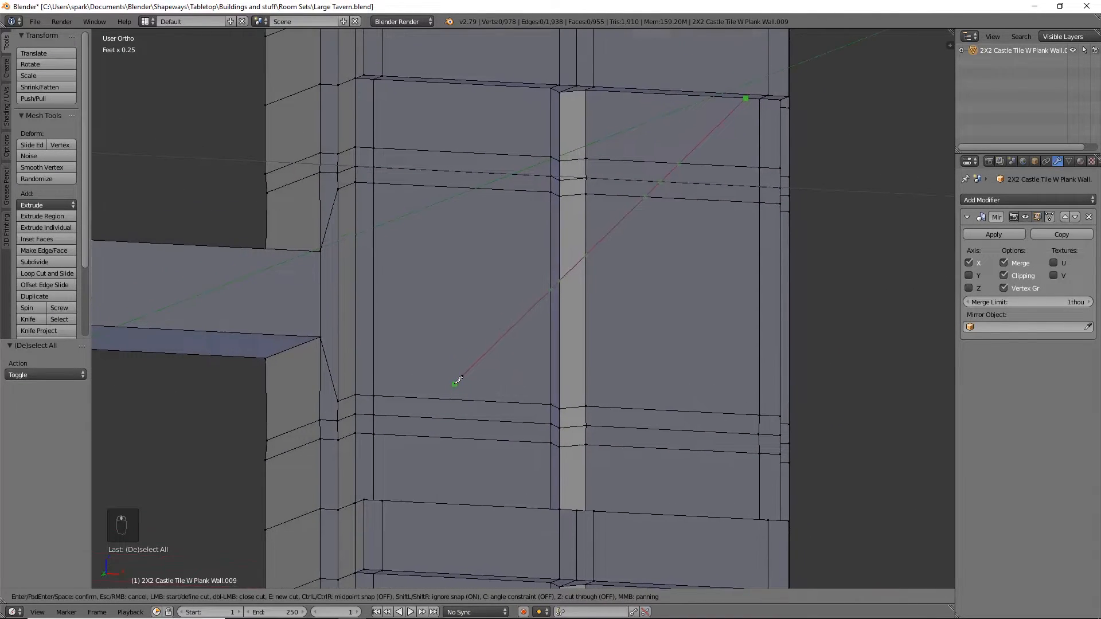
{"action": "left_click", "coordinate": [360, 462]}
{"action": "key", "text": "Return"}
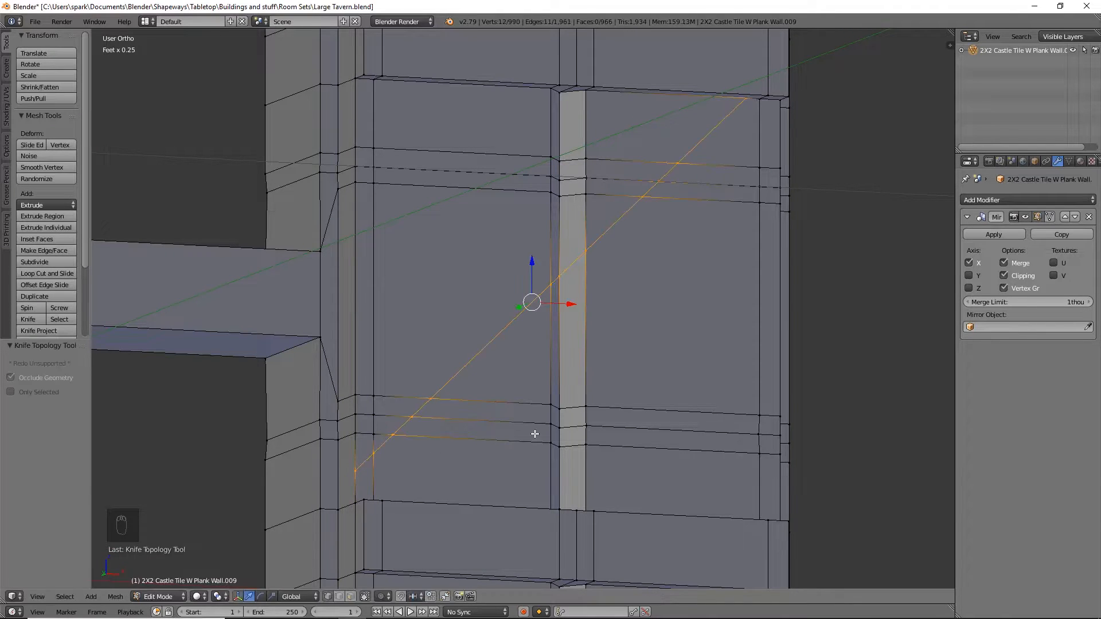
Knife-cut a second, parallel diagonal from the lower band's top near the window side to the panel's outer edge below the upper band.
{"action": "middle_click_drag", "start_coordinate": [555, 423], "coordinate": [583, 425]}
{"action": "key", "text": "k"}
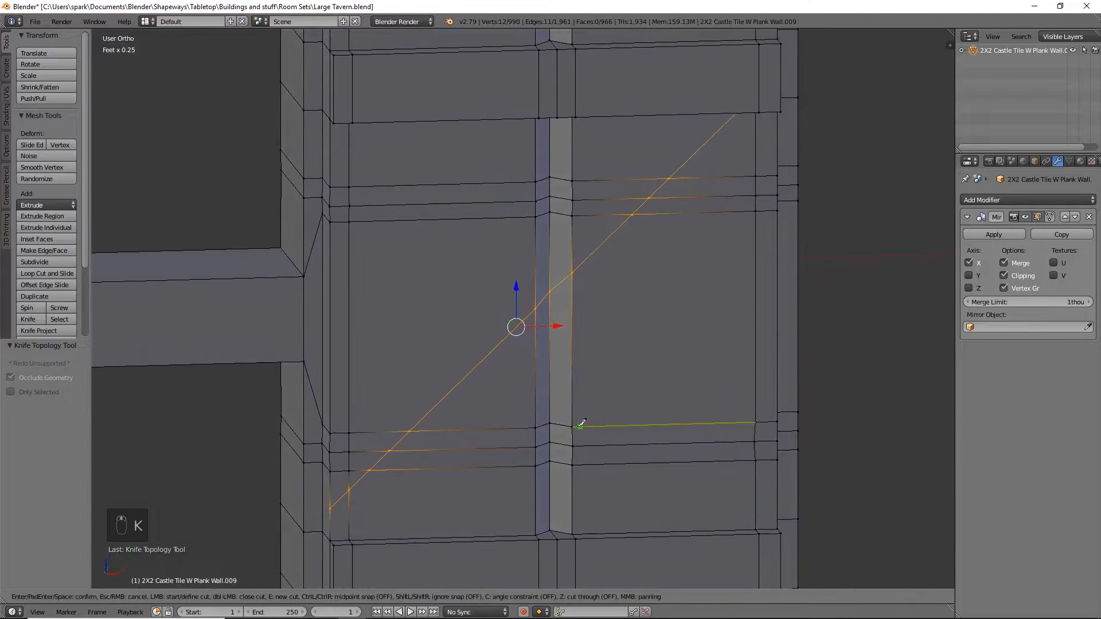
{"action": "left_click", "coordinate": [366, 539]}
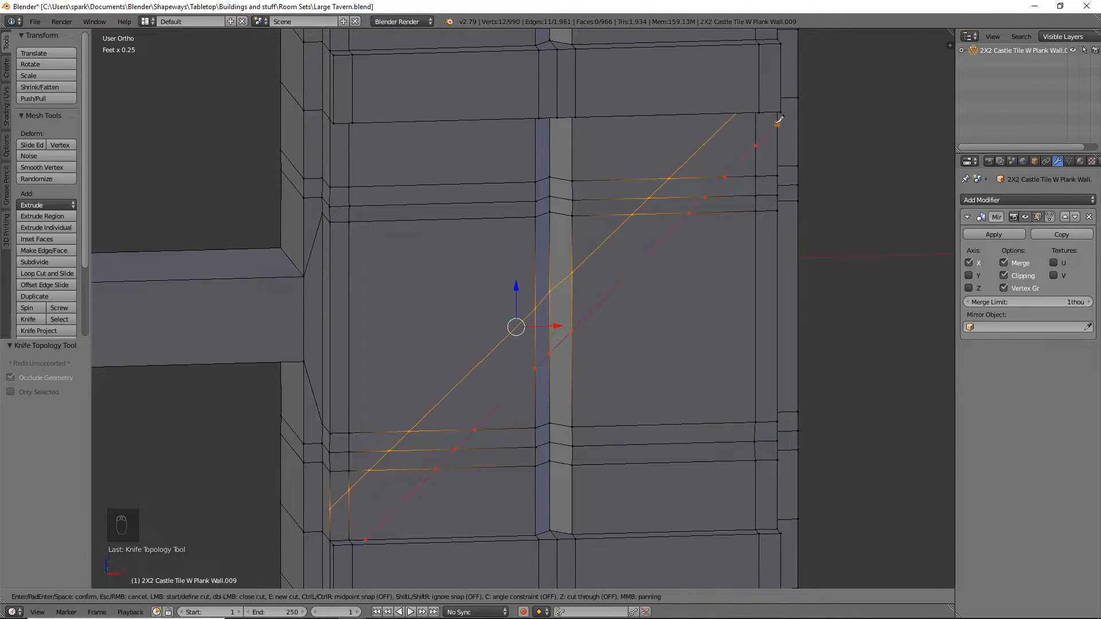
{"action": "left_click", "coordinate": [777, 122]}
{"action": "key", "text": "Return"}
Straighten the diagonals at the middle groove by raising both of its vertices 4.78 thou along Z and the lower one another 2.98 thou.
{"action": "key", "text": "KP_1"}
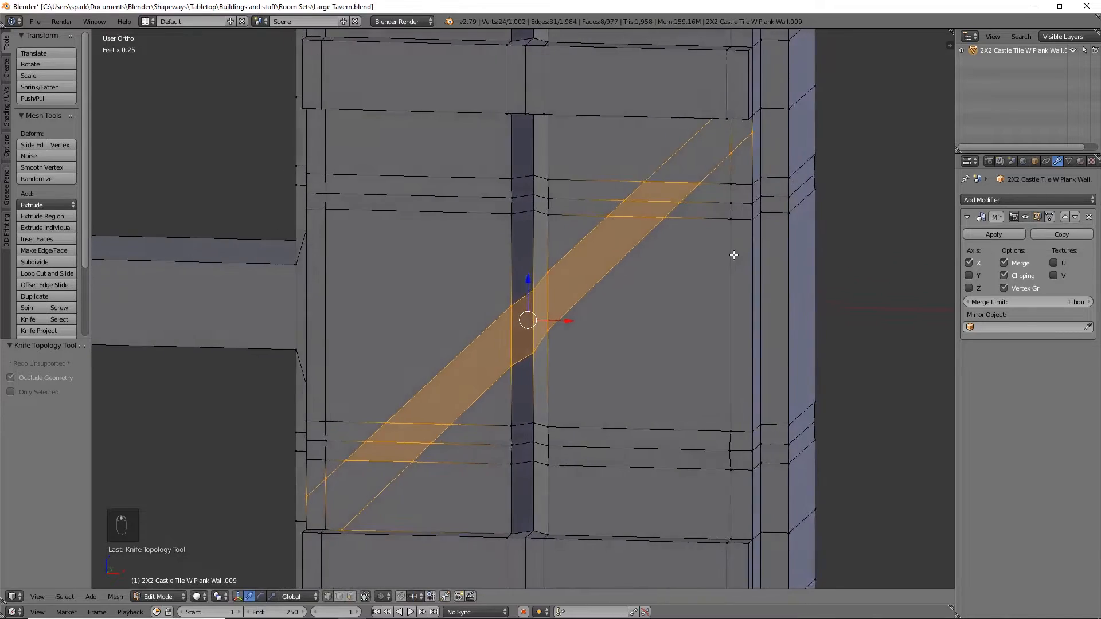
{"action": "middle_click_drag", "start_coordinate": [735, 246], "coordinate": [737, 272], "text": "shift"}
{"action": "right_click", "coordinate": [545, 373]}
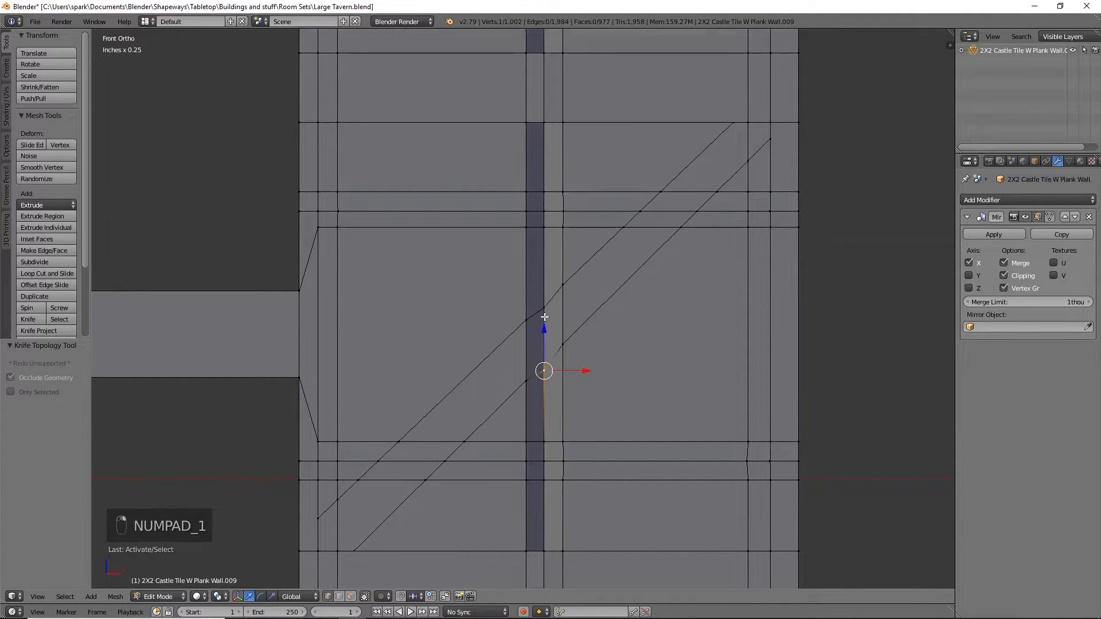
{"action": "right_click", "coordinate": [544, 305], "text": "shift"}
{"action": "key", "text": "g"}
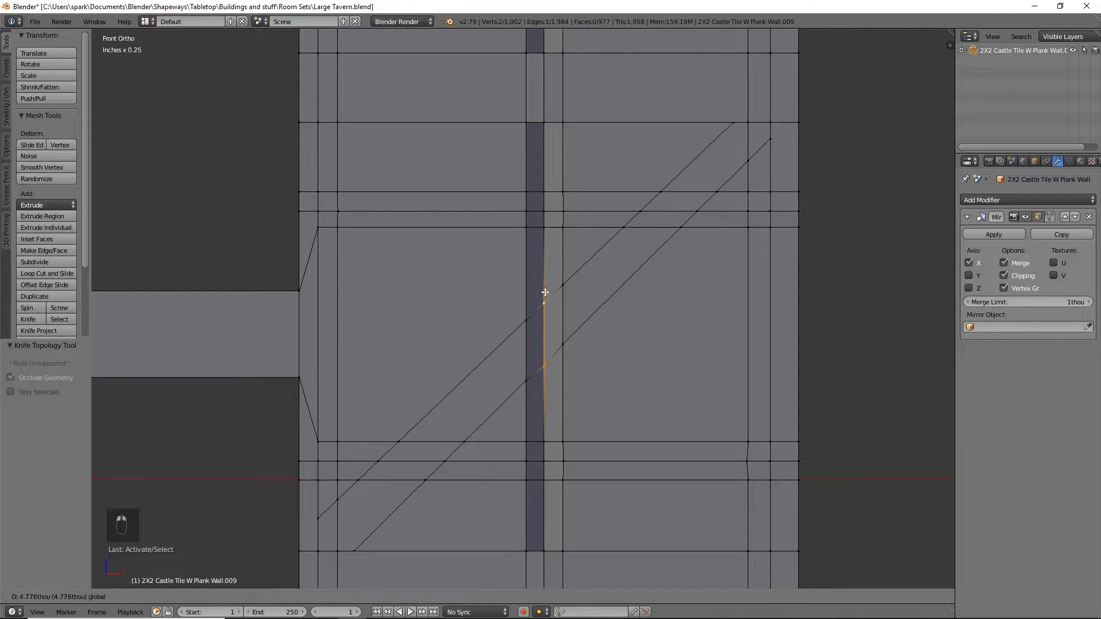
{"action": "left_click", "coordinate": [545, 293]}
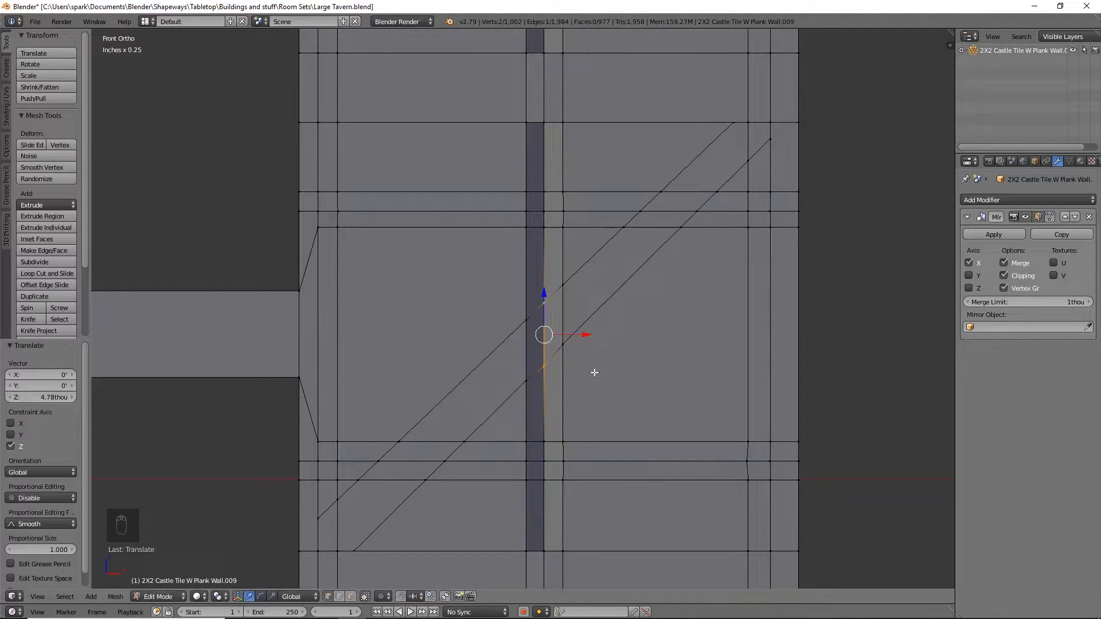
{"action": "right_click", "coordinate": [539, 370]}
{"action": "key", "text": "g"}
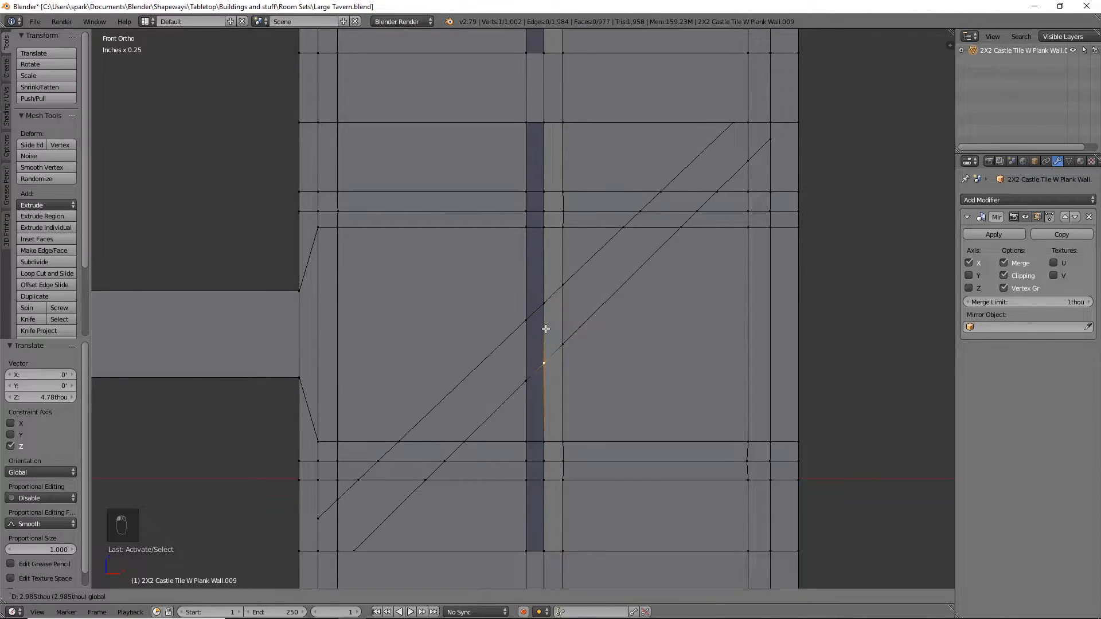
{"action": "left_click", "coordinate": [546, 328]}
Select all faces of the diagonal strip between the two knife cuts, including the end faces beside both horizontal bands.
{"action": "right_click", "coordinate": [591, 313], "text": "alt"}
{"action": "right_click", "coordinate": [588, 261], "text": "alt+shift"}
{"action": "middle_click_drag", "start_coordinate": [594, 317], "coordinate": [695, 174]}
{"action": "right_click", "coordinate": [328, 553], "text": "shift"}
{"action": "right_click", "coordinate": [309, 552], "text": "shift"}
{"action": "right_click", "coordinate": [678, 177], "text": "shift"}
{"action": "right_click", "coordinate": [656, 175], "text": "shift"}
{"action": "scroll", "coordinate": [673, 285], "scroll_direction": "down", "scroll_amount": 4}
{"action": "middle_click_drag", "start_coordinate": [674, 285], "coordinate": [591, 331]}
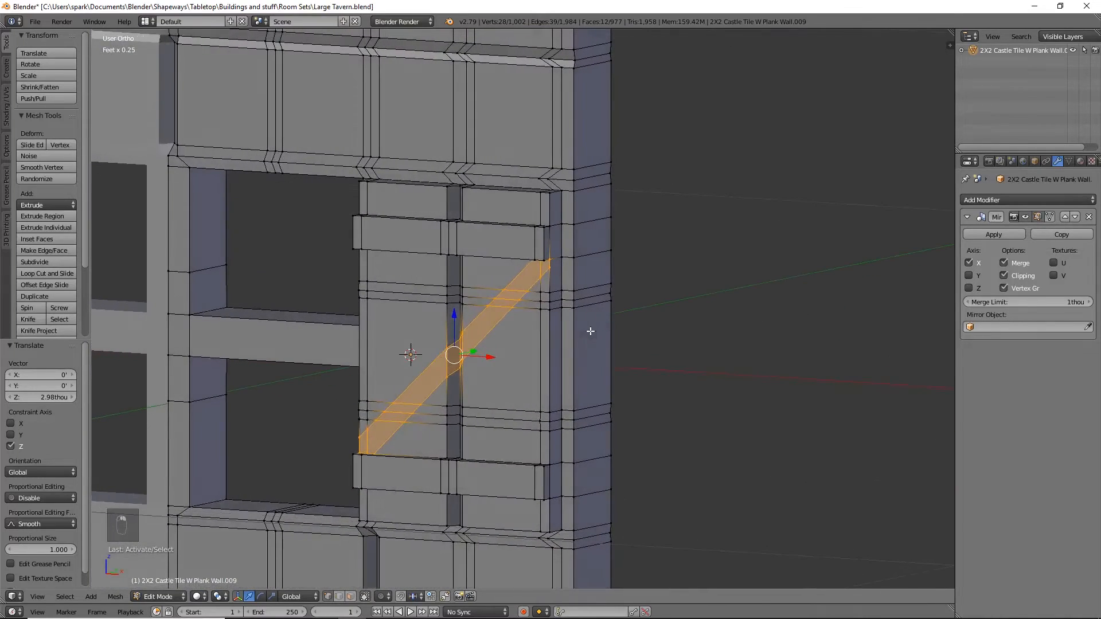
Extrude the diagonal strip outward along Y and flatten its front faces along Y into a single plane.
{"action": "key", "text": "KP_3"}
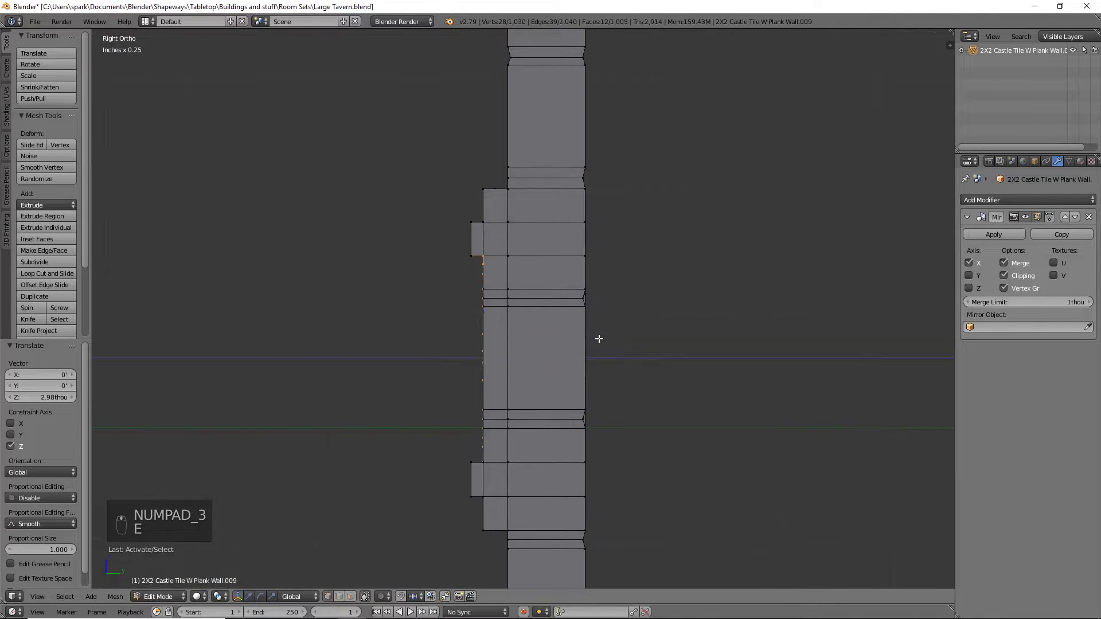
{"action": "key", "text": "e"}
{"action": "mouse_move", "coordinate": [528, 357]}
{"action": "left_mouse_down"}
{"action": "mouse_move", "coordinate": [461, 370]}
{"action": "mouse_move", "coordinate": [520, 360]}
{"action": "left_mouse_up"}
{"action": "scroll", "coordinate": [601, 423], "scroll_direction": "up", "scroll_amount": 5}
{"action": "key", "text": "s"}
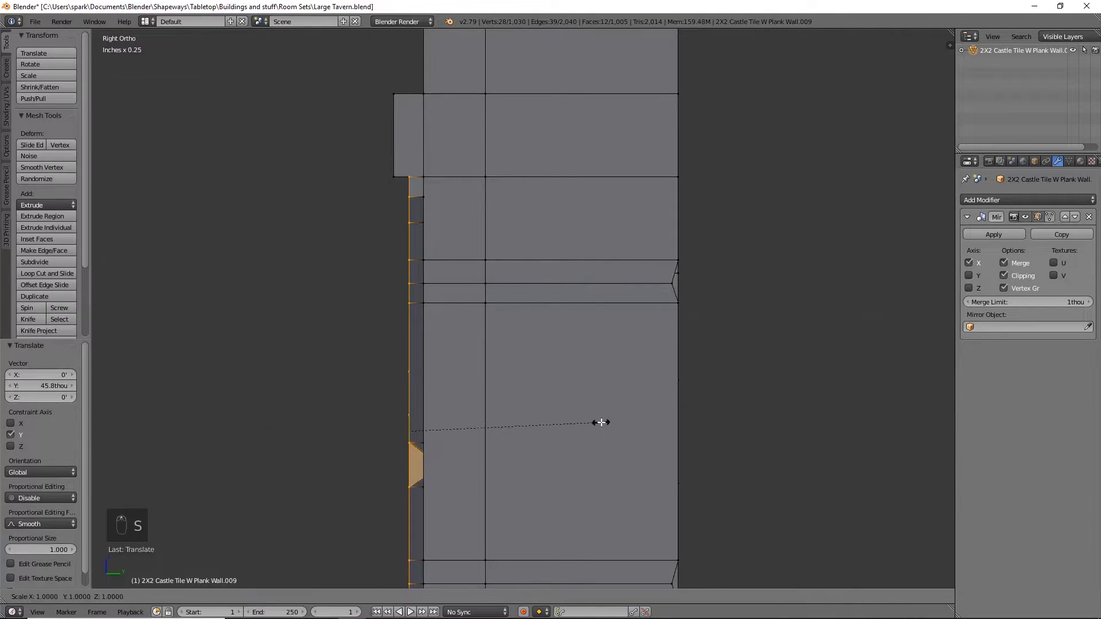
{"action": "left_click", "coordinate": [407, 431]}
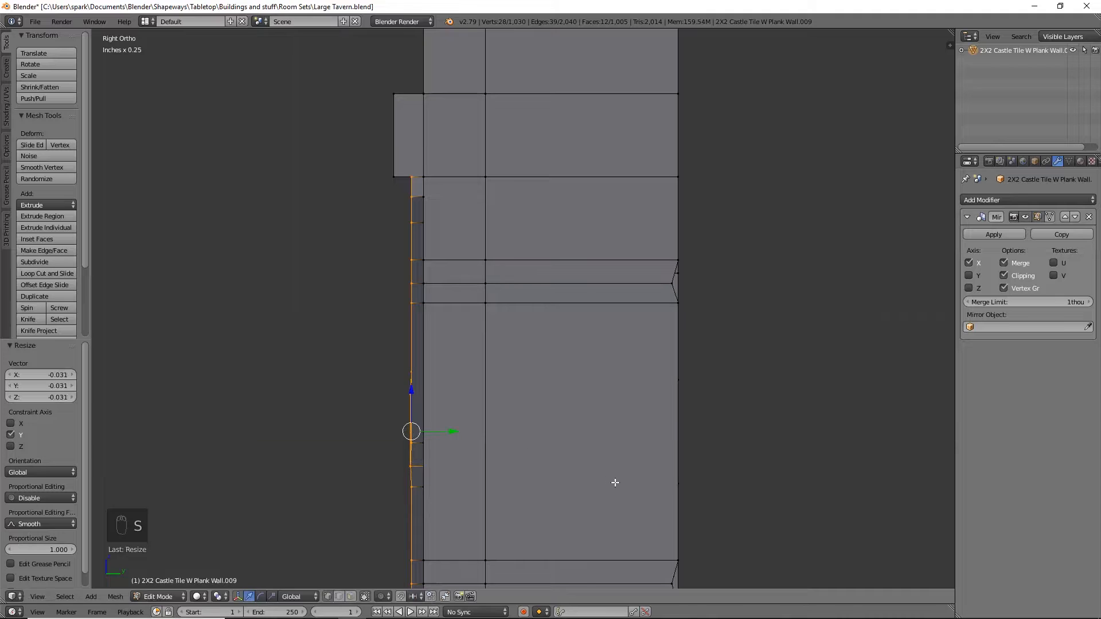
{"action": "key", "text": "s"}
{"action": "key", "text": "y"}
{"action": "left_click", "coordinate": [426, 436]}
Move the diagonal brace's front faces 2.93 thou outward along Y.
{"action": "middle_click_drag", "start_coordinate": [426, 436], "coordinate": [558, 411]}
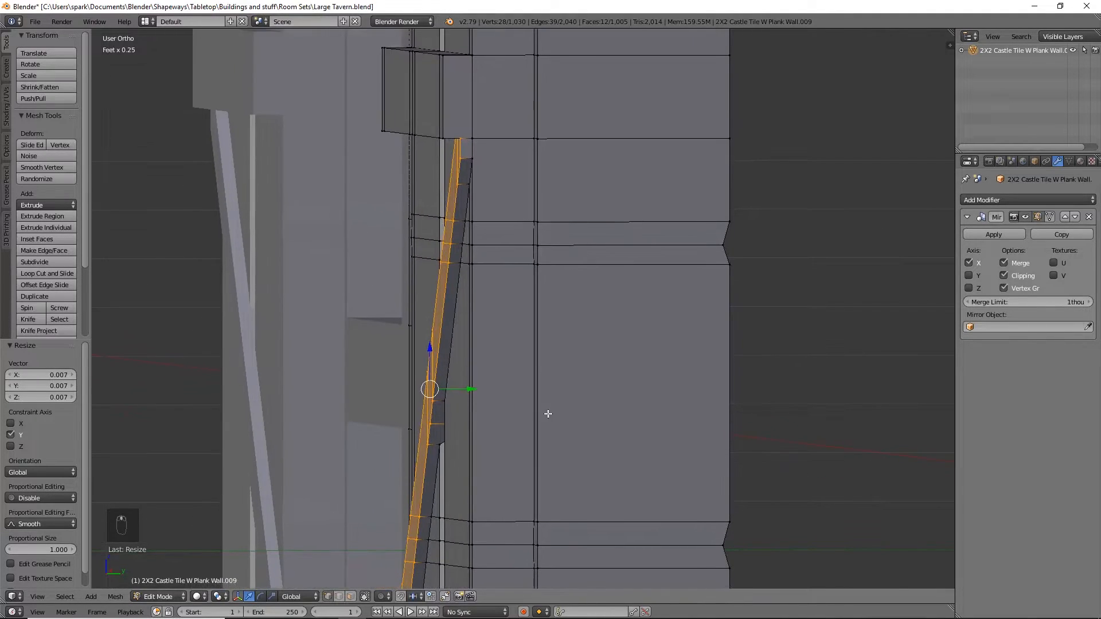
{"action": "key", "text": "KP_1"}
{"action": "scroll", "coordinate": [610, 384], "scroll_direction": "down", "scroll_amount": 3}
{"action": "middle_click_drag", "start_coordinate": [609, 384], "coordinate": [459, 346]}
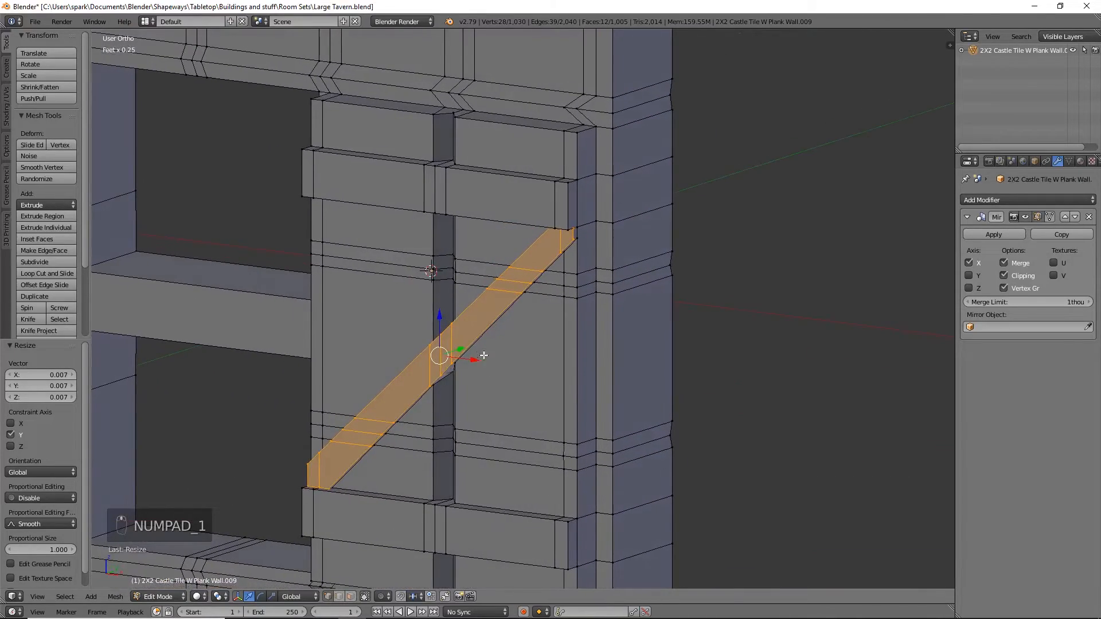
{"action": "key", "text": "g"}
{"action": "left_click", "coordinate": [459, 346]}
Examine the diagonal brace, horizontal bands and groove on the shutter panels from several angles, in both Edit and Object Mode.
{"action": "middle_click_drag", "start_coordinate": [546, 369], "coordinate": [924, 383]}
{"action": "key", "text": "z"}
{"action": "key", "text": "z"}
{"action": "scroll", "coordinate": [619, 391], "scroll_direction": "down", "scroll_amount": 3}
{"action": "key", "text": "KP_1"}
{"action": "middle_click_drag", "start_coordinate": [610, 383], "coordinate": [628, 393]}
{"action": "scroll", "coordinate": [628, 394], "scroll_direction": "up", "scroll_amount": 10}
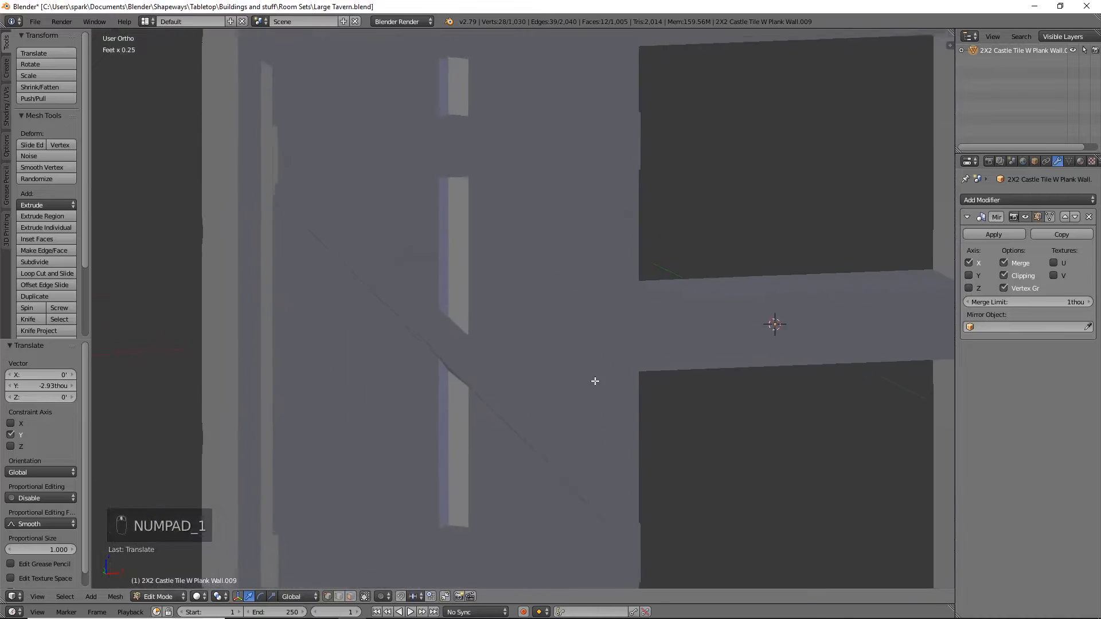
{"action": "scroll", "coordinate": [551, 362], "scroll_direction": "down", "scroll_amount": 10}
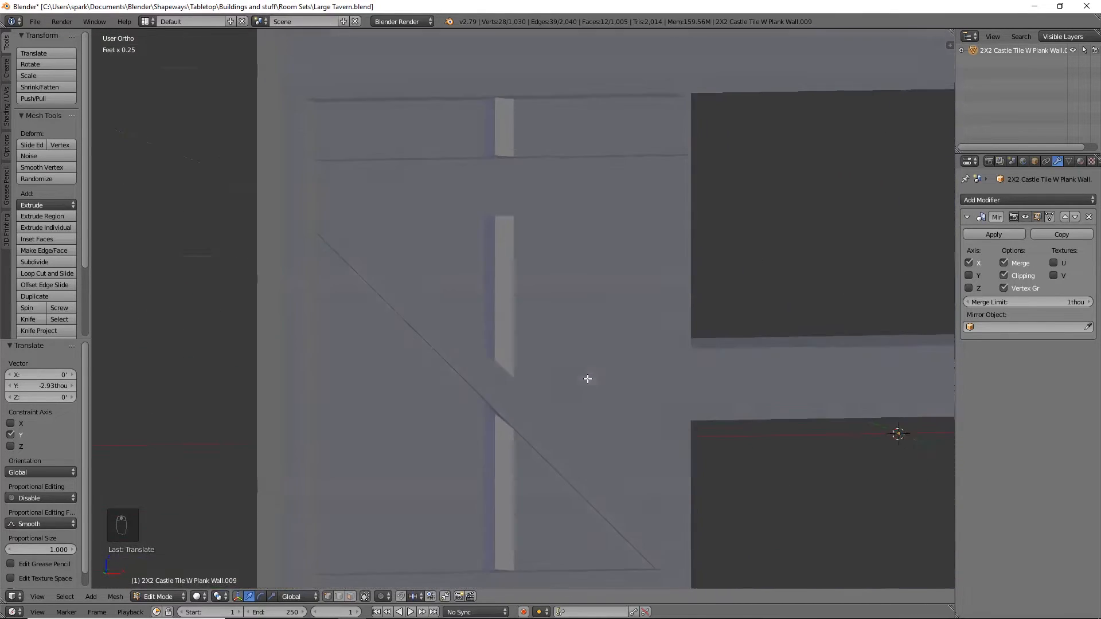
{"action": "scroll", "coordinate": [666, 436], "scroll_direction": "up", "scroll_amount": 10}
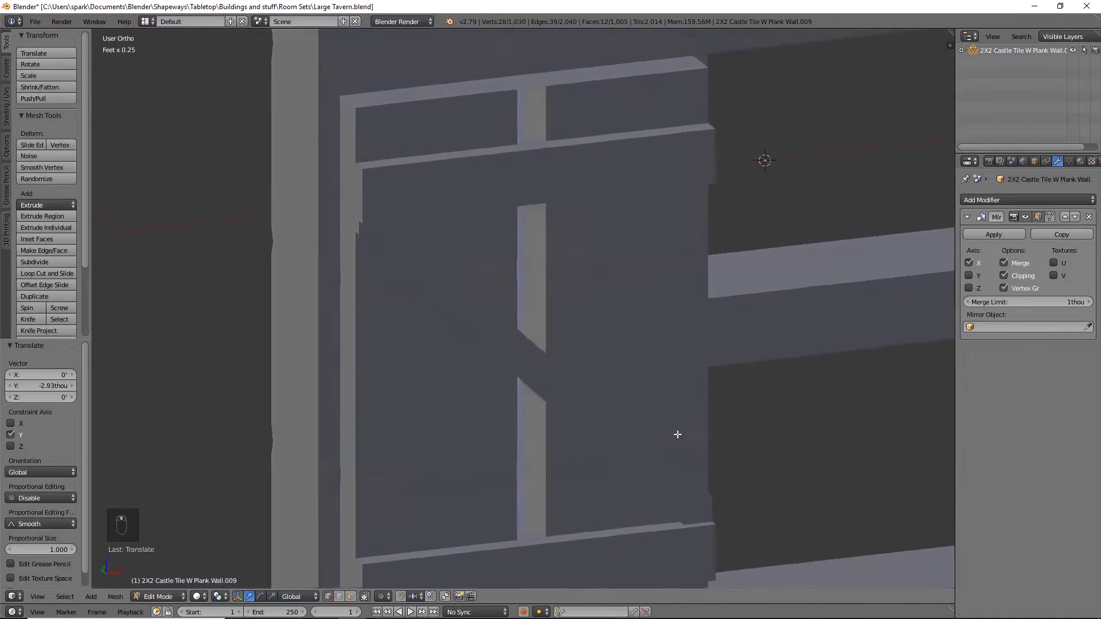
{"action": "scroll", "coordinate": [659, 432], "scroll_direction": "down", "scroll_amount": 5}
{"action": "scroll", "coordinate": [659, 434], "scroll_direction": "up", "scroll_amount": 6}
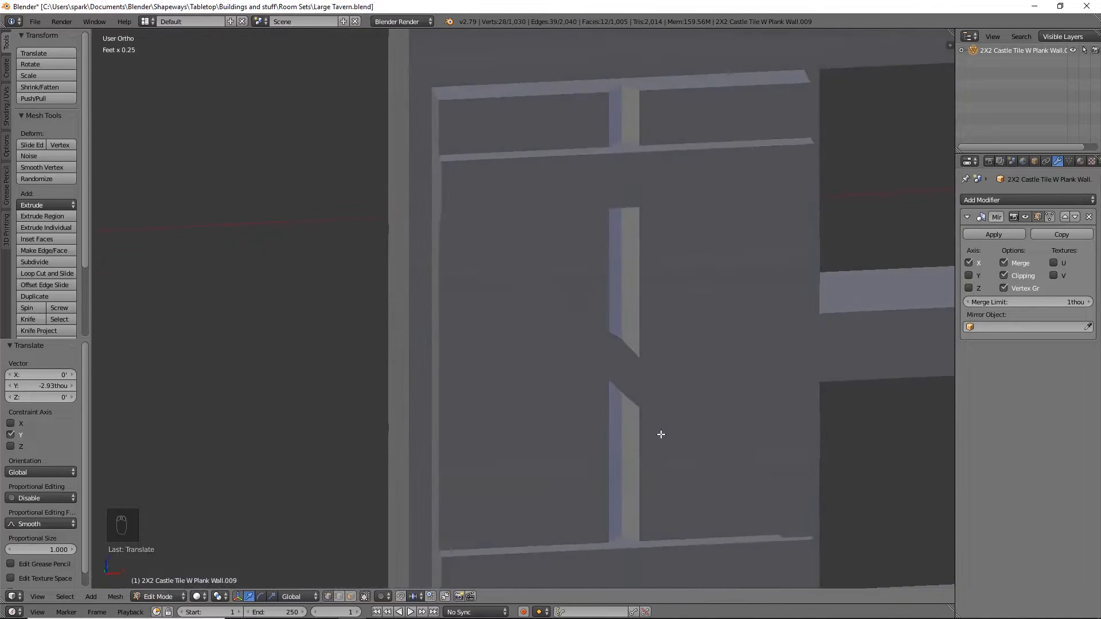
{"action": "middle_click_drag", "start_coordinate": [804, 335], "coordinate": [558, 408]}
{"action": "key", "text": "Tab"}
{"action": "scroll", "coordinate": [498, 421], "scroll_direction": "down", "scroll_amount": 4}
{"action": "key", "text": "Tab"}
{"action": "scroll", "coordinate": [711, 406], "scroll_direction": "down", "scroll_amount": 3}
{"action": "middle_click_drag", "start_coordinate": [745, 402], "coordinate": [562, 458], "text": "shift"}
{"action": "middle_click_drag", "start_coordinate": [591, 450], "coordinate": [651, 434]}
{"action": "scroll", "coordinate": [677, 434], "scroll_direction": "up", "scroll_amount": 2}
{"action": "middle_click_drag", "start_coordinate": [717, 435], "coordinate": [491, 344], "text": "shift"}
{"action": "scroll", "coordinate": [631, 421], "scroll_direction": "up", "scroll_amount": 1}
{"action": "scroll", "coordinate": [651, 405], "scroll_direction": "up", "scroll_amount": 3}
Move the diagonal brace's front faces farther outward along Y so they sit just behind the fronts of the horizontal bands.
{"action": "key", "text": "KP_3"}
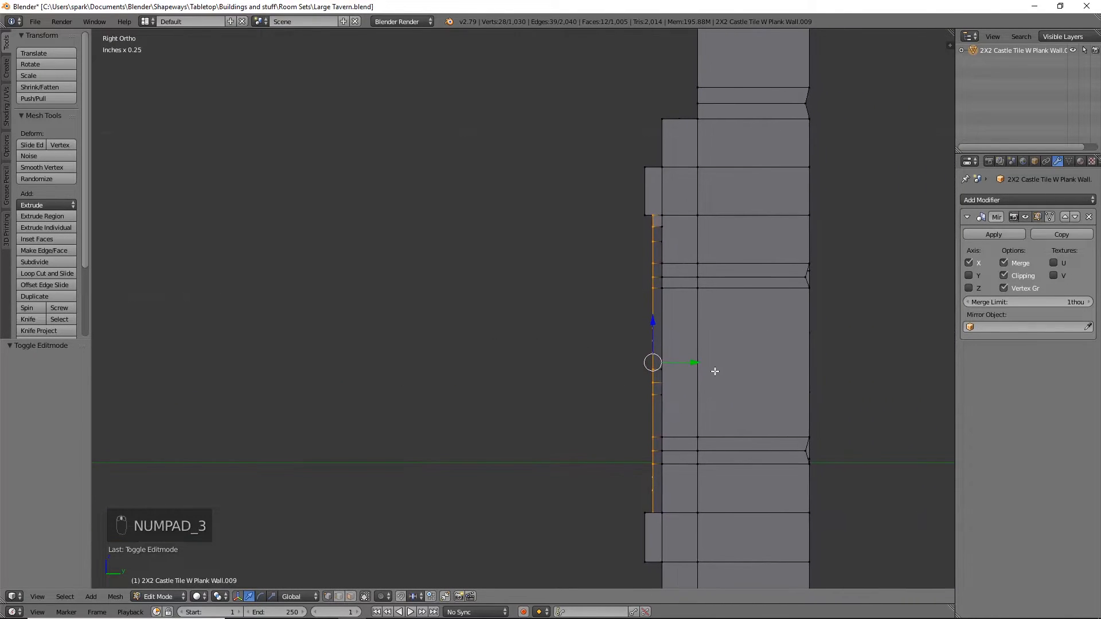
{"action": "left_click_drag", "start_coordinate": [698, 362], "coordinate": [697, 362]}
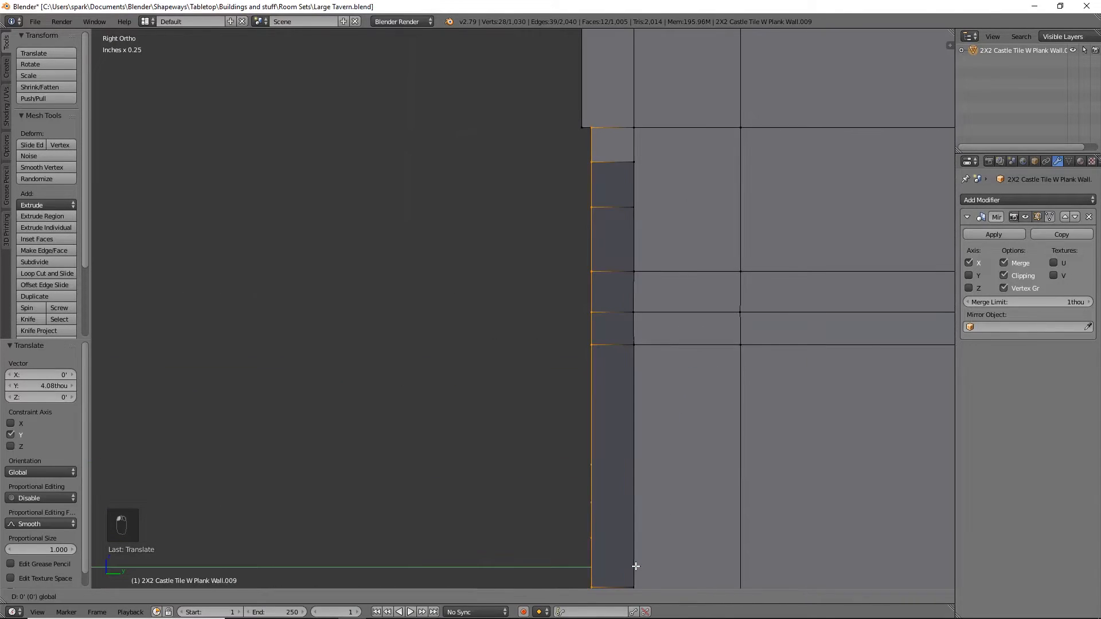
{"action": "left_click", "coordinate": [635, 566]}
{"action": "scroll", "coordinate": [631, 482], "scroll_direction": "down", "scroll_amount": 3}
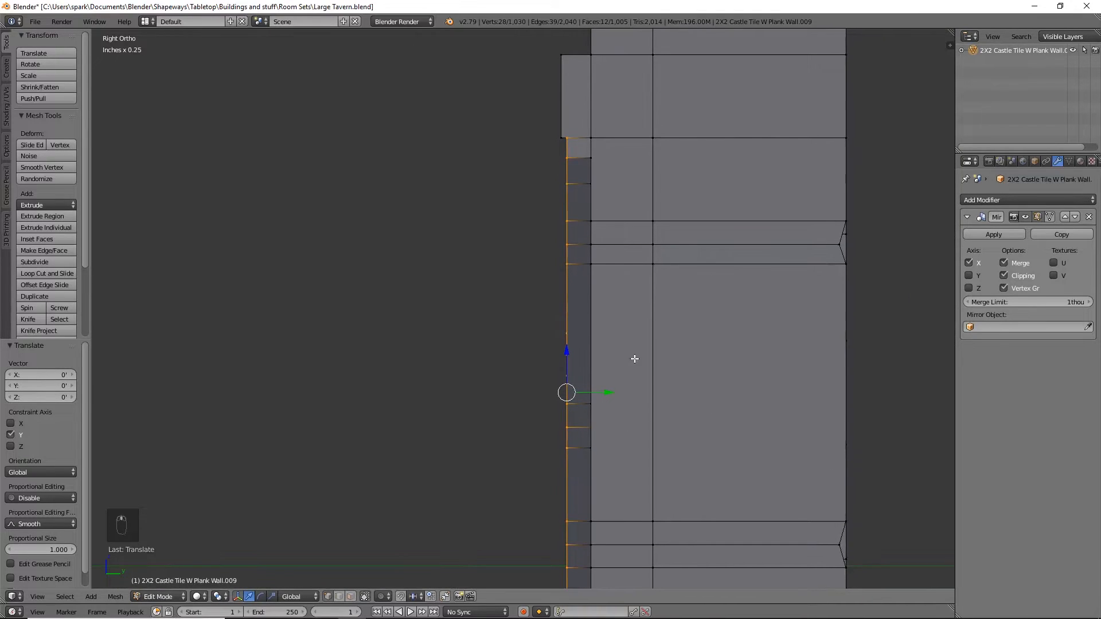
Add loop cuts around the sides of the upper and lower horizontal bands, slid level with the brace's front face at about -0.593.
{"action": "key", "text": "ctrl+r"}
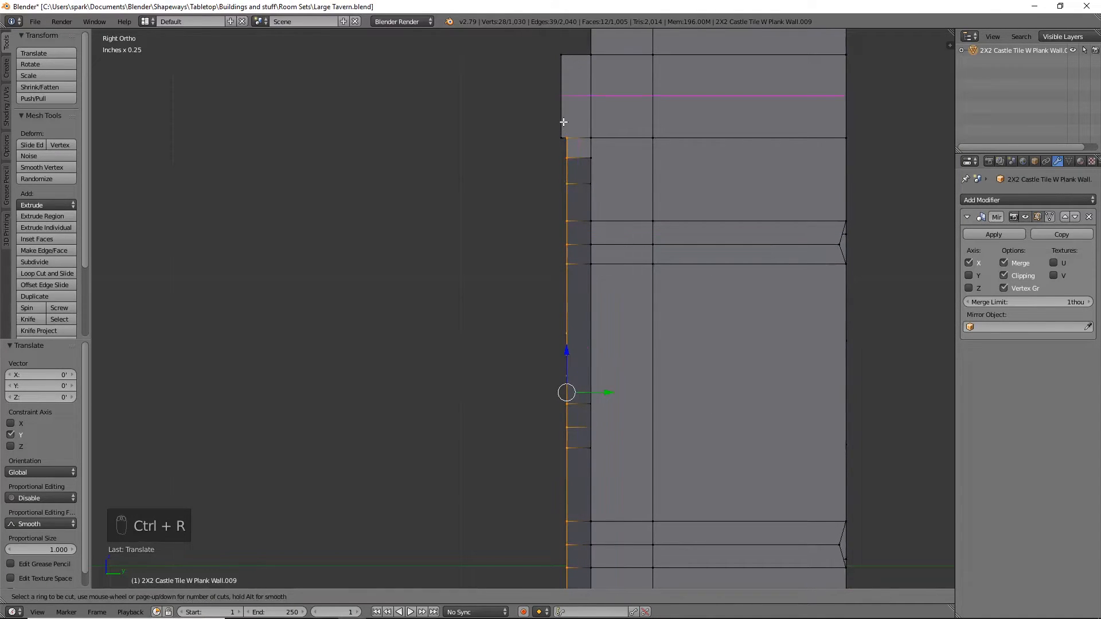
{"action": "left_click", "coordinate": [567, 52]}
{"action": "left_click", "coordinate": [559, 52]}
{"action": "middle_click_drag", "start_coordinate": [651, 409], "coordinate": [622, 249], "text": "shift"}
{"action": "key", "text": "ctrl+r"}
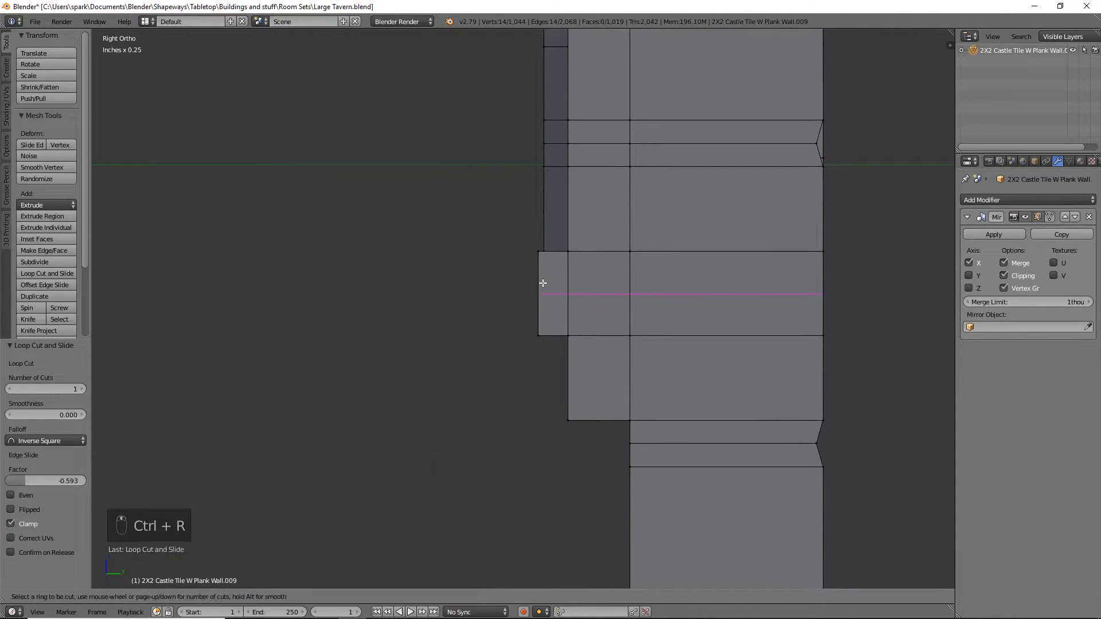
{"action": "left_click", "coordinate": [552, 253]}
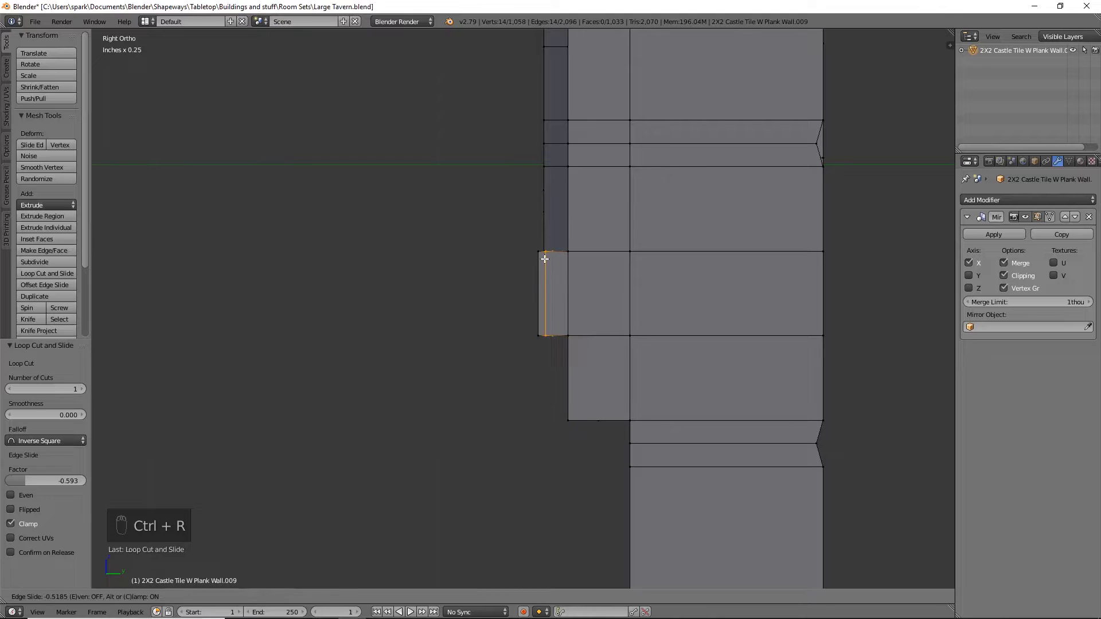
{"action": "left_click", "coordinate": [545, 259]}
Add a vertical loop cut through the lower band, slid to about -0.824 so it meets the brace's lower corner.
{"action": "middle_click_drag", "start_coordinate": [545, 261], "coordinate": [602, 300]}
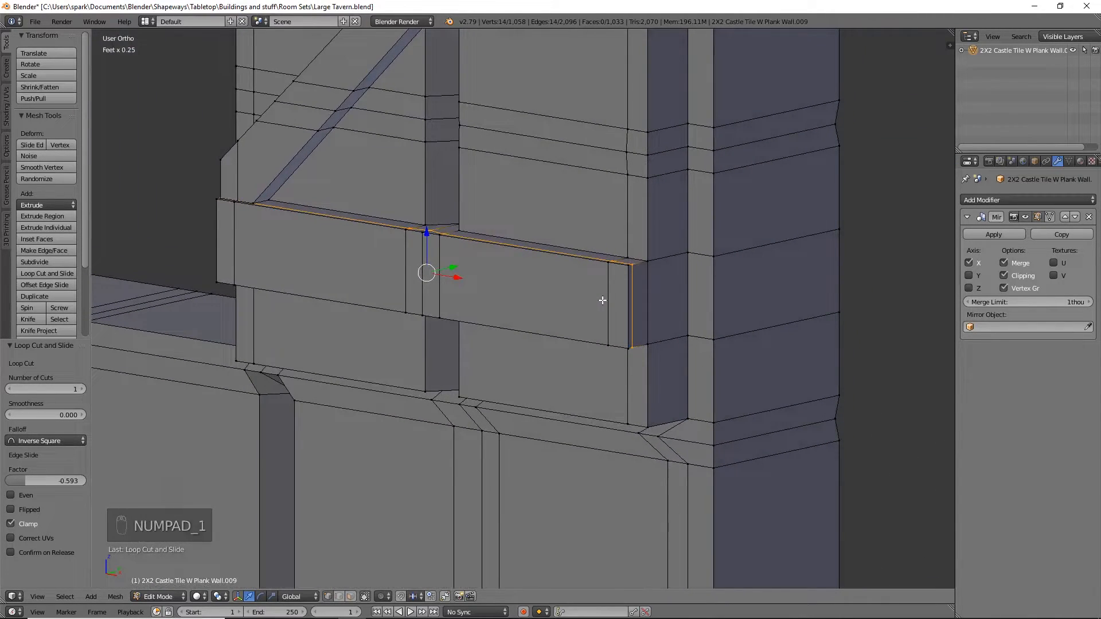
{"action": "key", "text": "KP_1"}
{"action": "middle_click_drag", "start_coordinate": [379, 319], "coordinate": [698, 367], "text": "shift"}
{"action": "scroll", "coordinate": [567, 430], "scroll_direction": "up", "scroll_amount": 2}
{"action": "middle_click_drag", "start_coordinate": [567, 430], "coordinate": [528, 418], "text": "shift"}
{"action": "key", "text": "ctrl+r"}
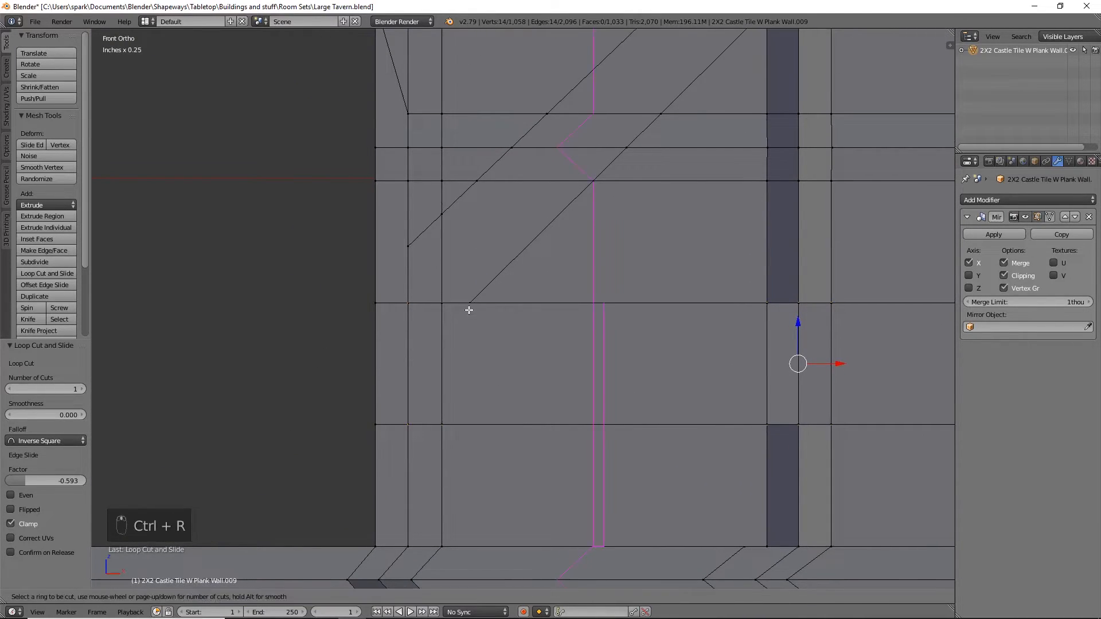
{"action": "middle_click_drag", "start_coordinate": [469, 310], "coordinate": [329, 312]}
{"action": "left_click", "coordinate": [329, 312]}
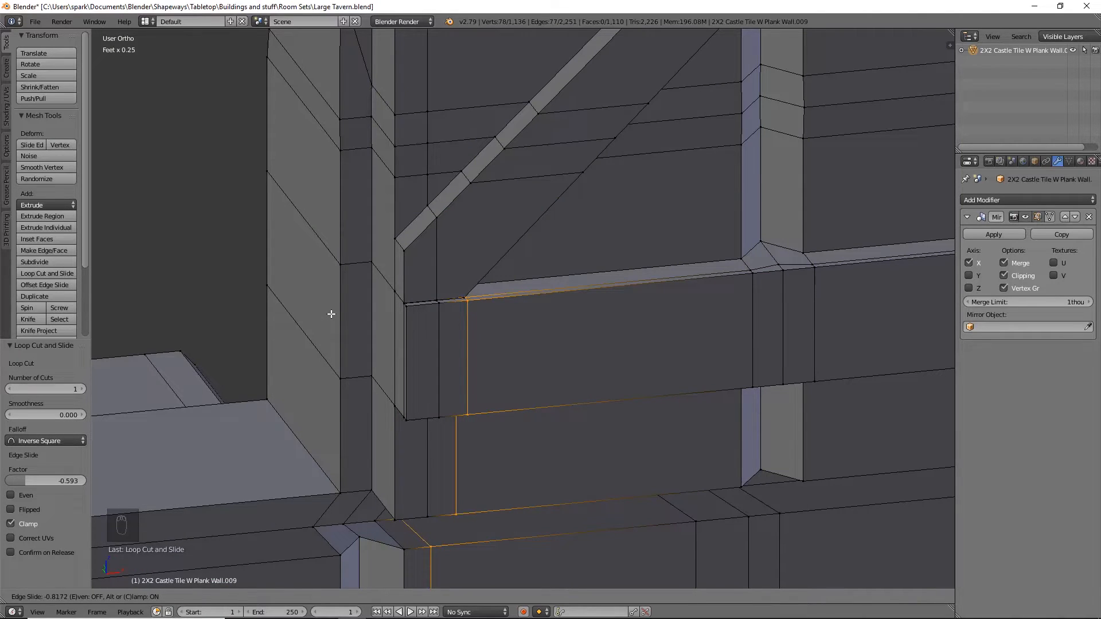
{"action": "left_click", "coordinate": [330, 314]}
Add a vertical loop cut through the upper band, slid to about -0.845 so it meets the brace's upper corner.
{"action": "middle_click_drag", "start_coordinate": [735, 200], "coordinate": [430, 559], "text": "shift"}
{"action": "mouse_move", "coordinate": [869, 40]}
{"action": "middle_mouse_down", "text": "shift"}
{"action": "mouse_move", "coordinate": [675, 231]}
{"action": "mouse_move", "coordinate": [563, 396]}
{"action": "mouse_move", "coordinate": [534, 377]}
{"action": "mouse_move", "coordinate": [541, 328]}
{"action": "middle_mouse_up", "text": "shift"}
{"action": "key", "text": "ctrl+r"}
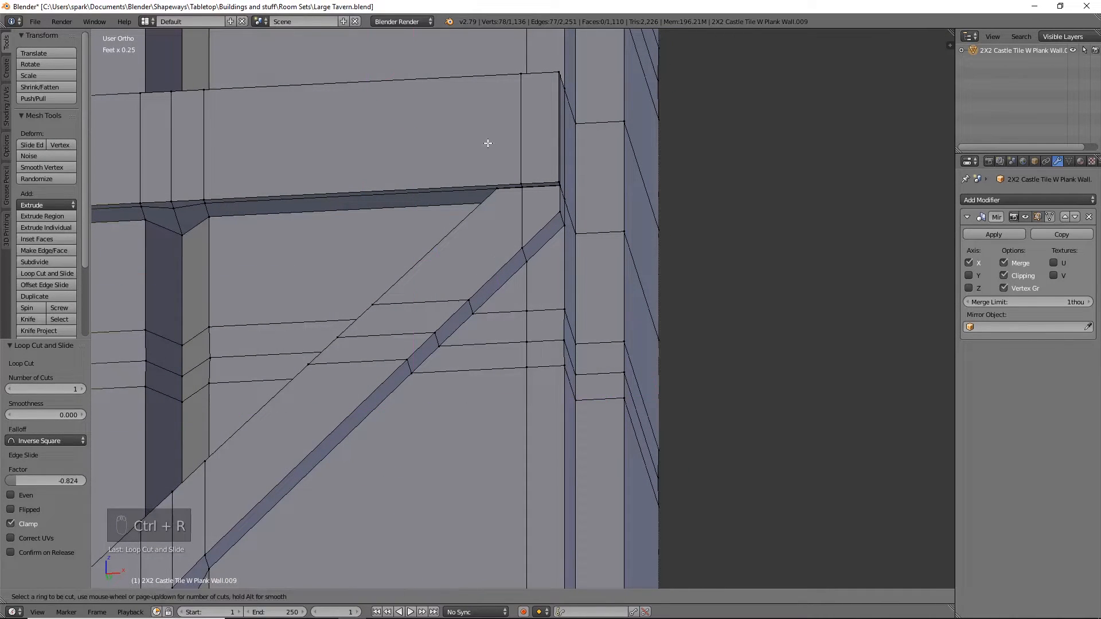
{"action": "left_click", "coordinate": [484, 182]}
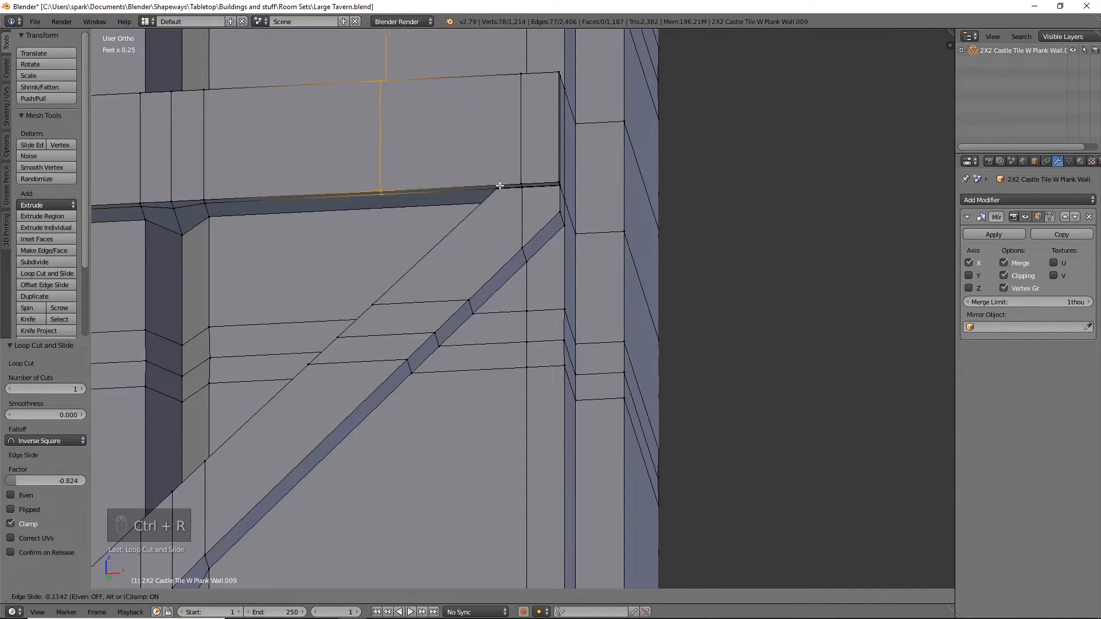
{"action": "left_click", "coordinate": [613, 208]}
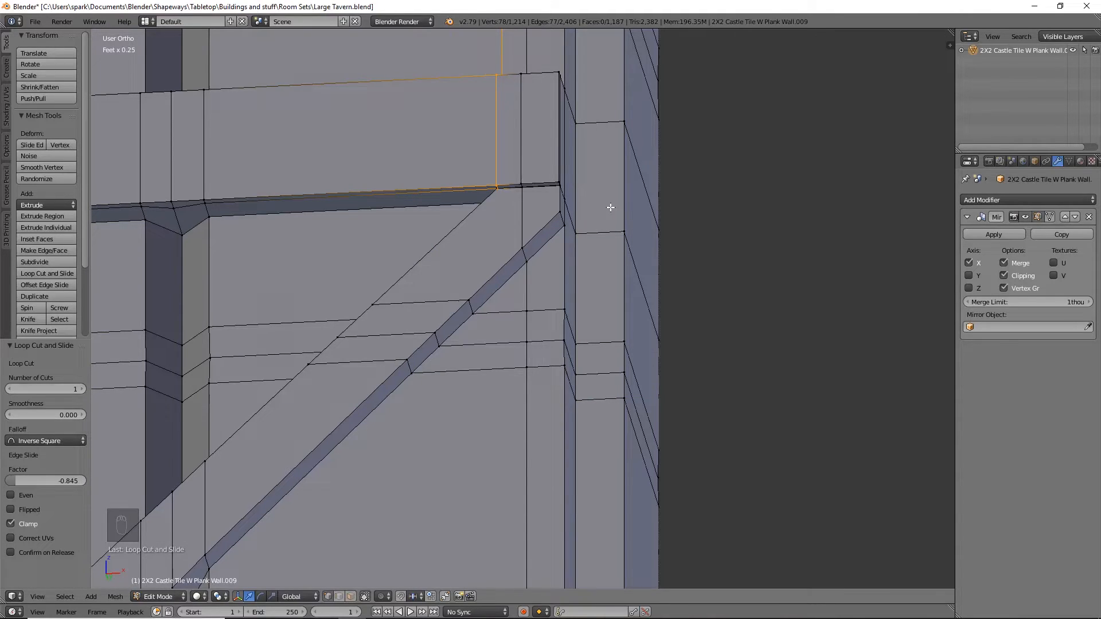
Merge the upper band's new edge vertex with the adjacent brace corner vertex, using At Last.
{"action": "mouse_move", "coordinate": [581, 223]}
{"action": "middle_mouse_down"}
{"action": "mouse_move", "coordinate": [573, 249]}
{"action": "mouse_move", "coordinate": [600, 288]}
{"action": "mouse_move", "coordinate": [563, 307]}
{"action": "mouse_move", "coordinate": [592, 209]}
{"action": "mouse_move", "coordinate": [575, 312]}
{"action": "mouse_move", "coordinate": [677, 362]}
{"action": "mouse_move", "coordinate": [648, 378]}
{"action": "mouse_move", "coordinate": [678, 411]}
{"action": "mouse_move", "coordinate": [449, 325]}
{"action": "middle_mouse_up"}
{"action": "scroll", "coordinate": [564, 306], "scroll_direction": "up", "scroll_amount": 4}
{"action": "key", "text": "z"}
{"action": "right_click", "coordinate": [445, 287]}
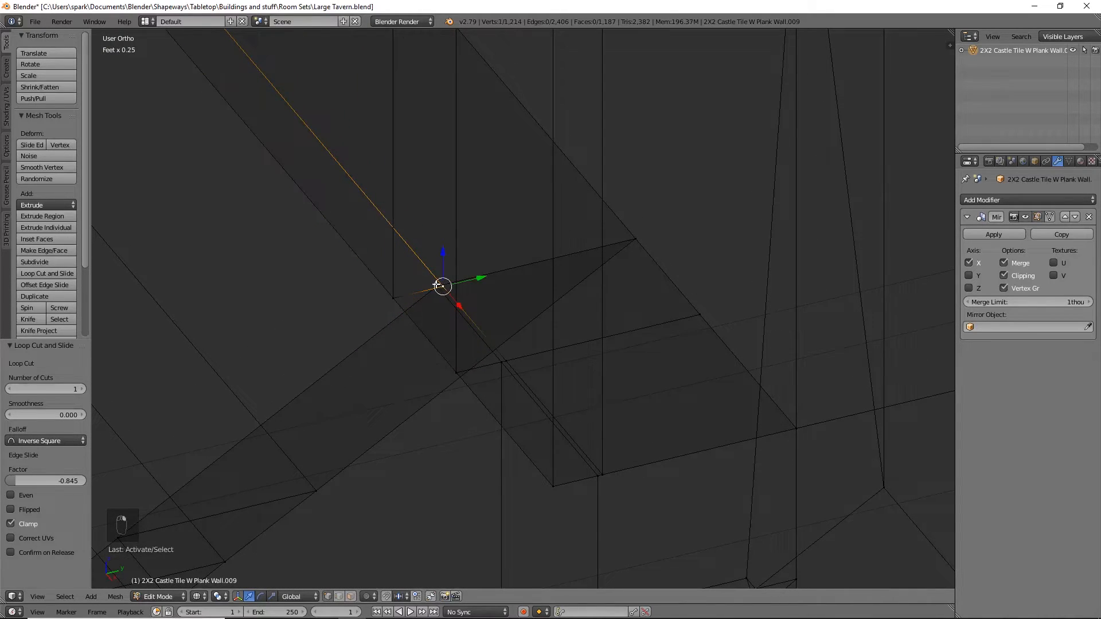
{"action": "key", "text": "alt+m"}
{"action": "left_click", "coordinate": [511, 337]}
Merge the middle pair of nearly coincident vertices where the brace's upper end meets the upper band, using At First.
{"action": "middle_click_drag", "start_coordinate": [494, 370], "coordinate": [483, 364], "text": "shift"}
{"action": "middle_click_drag", "start_coordinate": [602, 346], "coordinate": [675, 286]}
{"action": "right_click", "coordinate": [496, 356]}
{"action": "right_click", "coordinate": [504, 352], "text": "shift"}
{"action": "key", "text": "z"}
{"action": "key", "text": "z"}
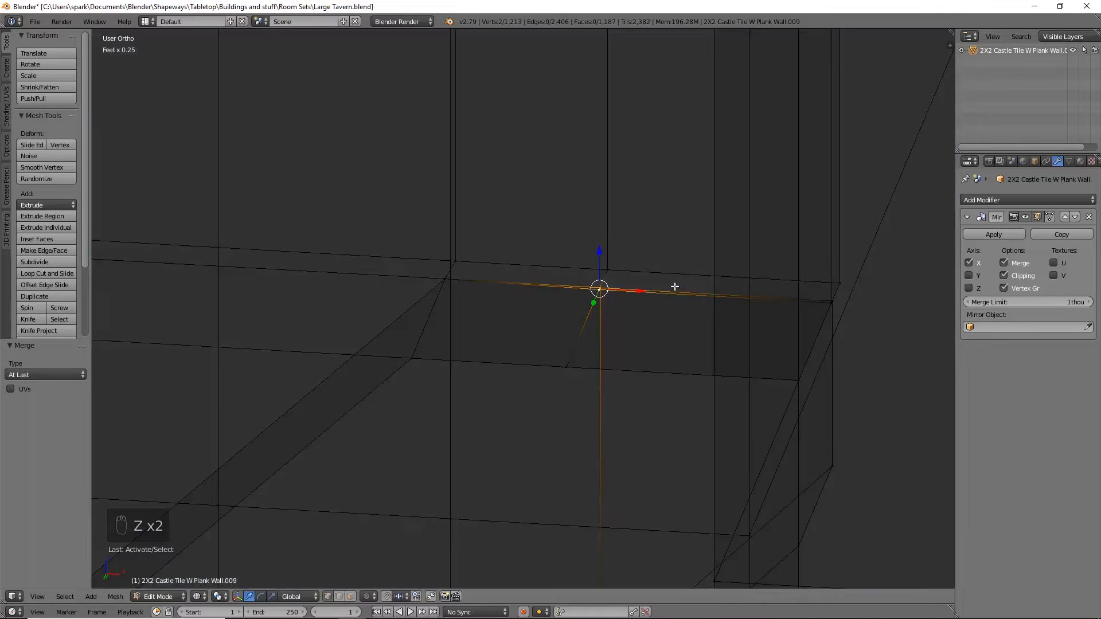
{"action": "key", "text": "alt+m"}
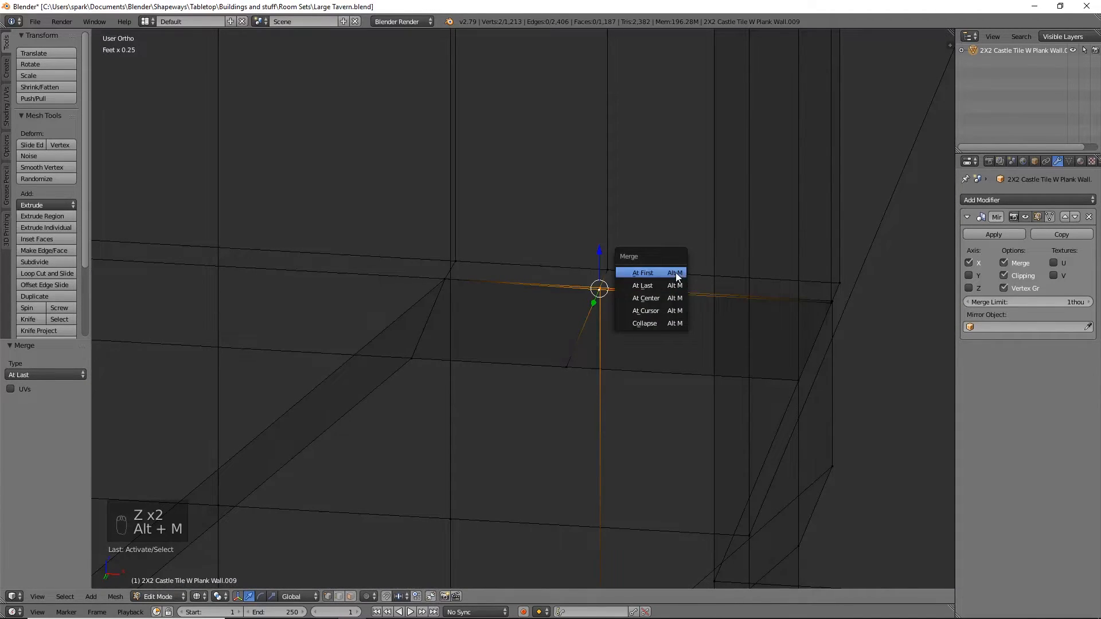
{"action": "left_click", "coordinate": [667, 272]}
Merge the doubled vertices at the outer corner where the brace meets the upper band, using At First.
{"action": "middle_click_drag", "start_coordinate": [763, 320], "coordinate": [622, 305]}
{"action": "right_click", "coordinate": [691, 285]}
{"action": "right_click", "coordinate": [691, 286], "text": "shift"}
{"action": "key", "text": "alt+m"}
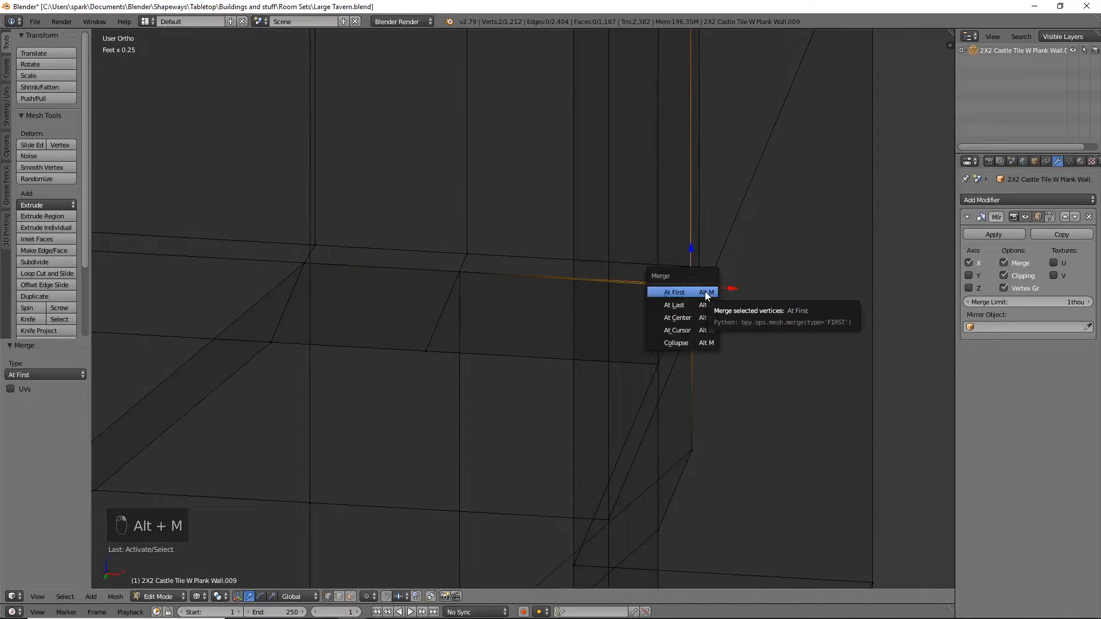
{"action": "left_click", "coordinate": [705, 292]}
Delete the two hidden faces on the upper band's underside where the brace's upper end joins it.
{"action": "middle_click_drag", "start_coordinate": [747, 312], "coordinate": [680, 357]}
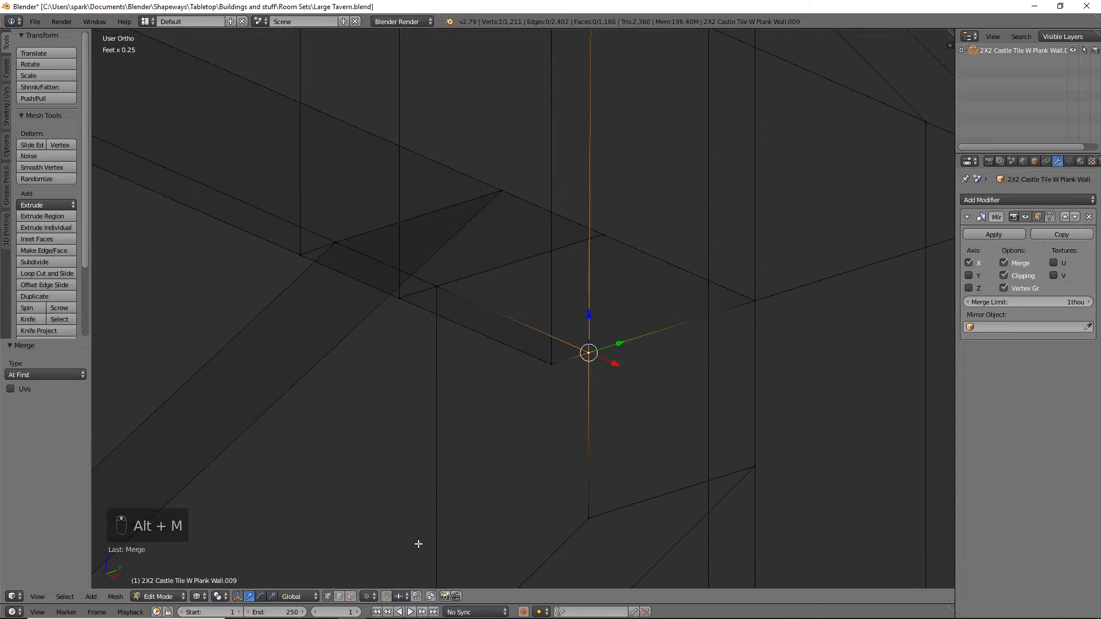
{"action": "left_click", "coordinate": [350, 596]}
{"action": "right_click", "coordinate": [507, 266]}
{"action": "right_click", "coordinate": [564, 285], "text": "shift"}
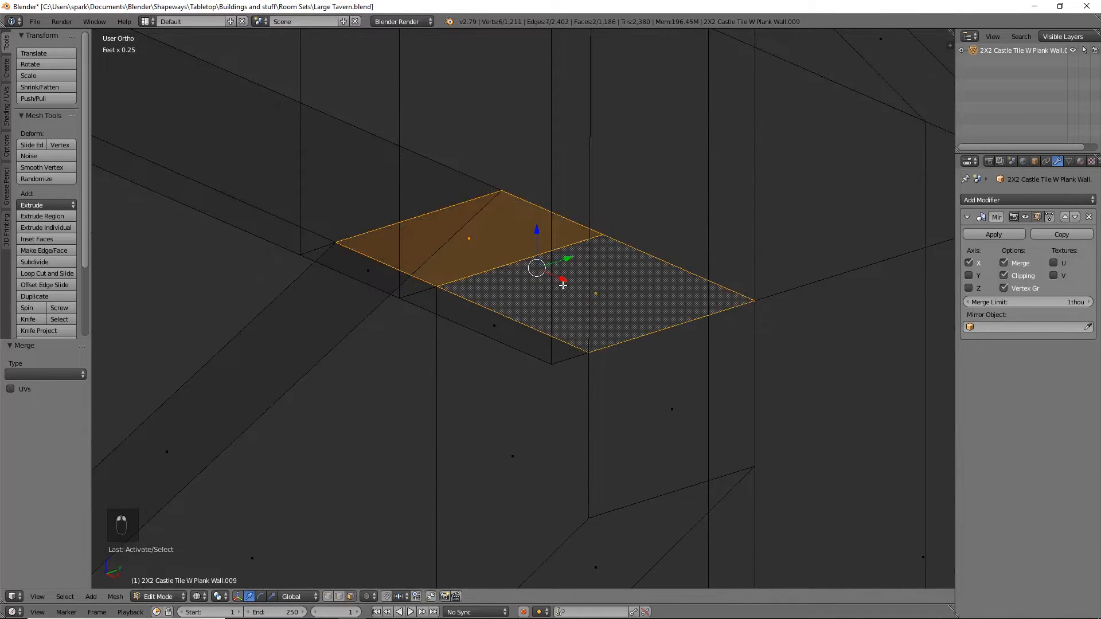
{"action": "key", "text": "x"}
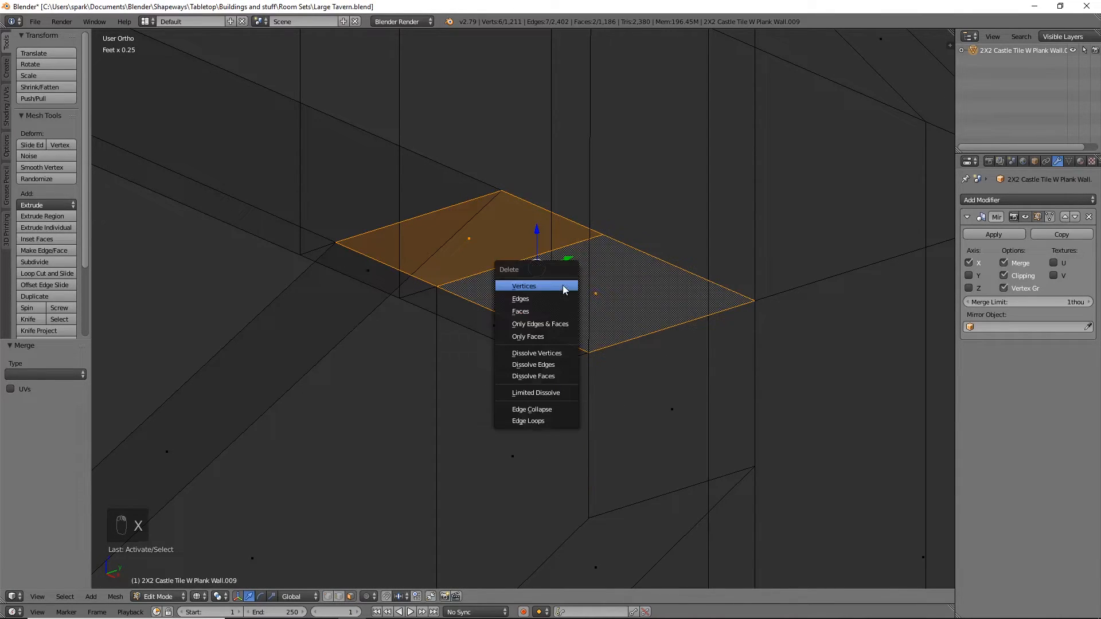
{"action": "left_click", "coordinate": [548, 313]}
Fill the gap left at the brace's upper joint with a single new face.
{"action": "mouse_move", "coordinate": [540, 325]}
{"action": "middle_mouse_down"}
{"action": "mouse_move", "coordinate": [563, 346]}
{"action": "mouse_move", "coordinate": [521, 327]}
{"action": "middle_mouse_up"}
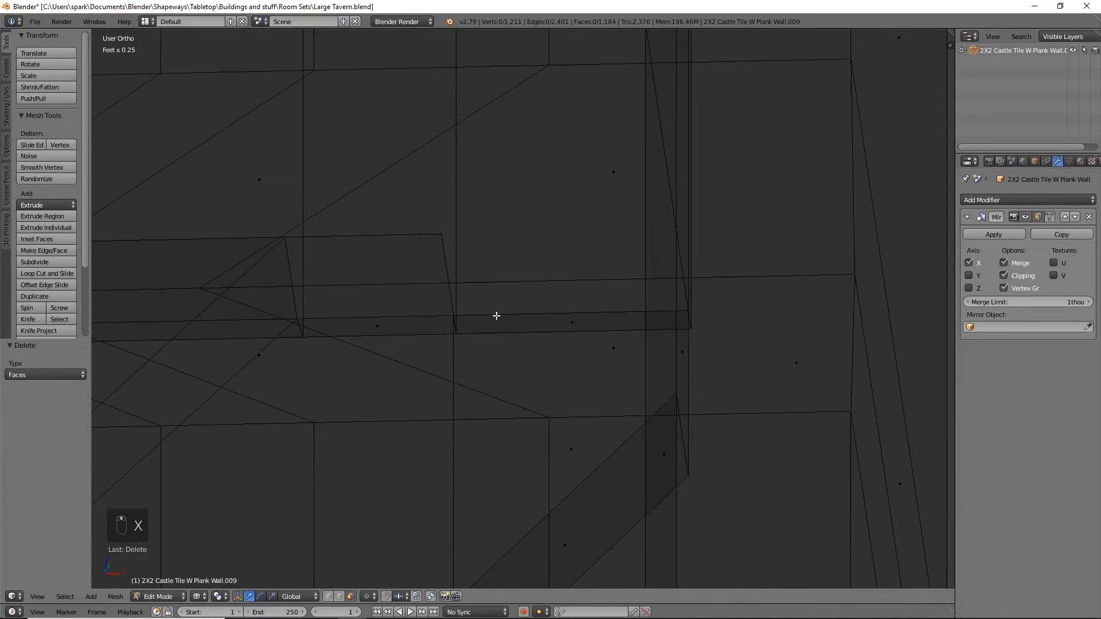
{"action": "middle_click_drag", "start_coordinate": [455, 281], "coordinate": [487, 244]}
{"action": "key", "text": "z"}
{"action": "middle_click_drag", "start_coordinate": [648, 292], "coordinate": [752, 192], "text": "shift"}
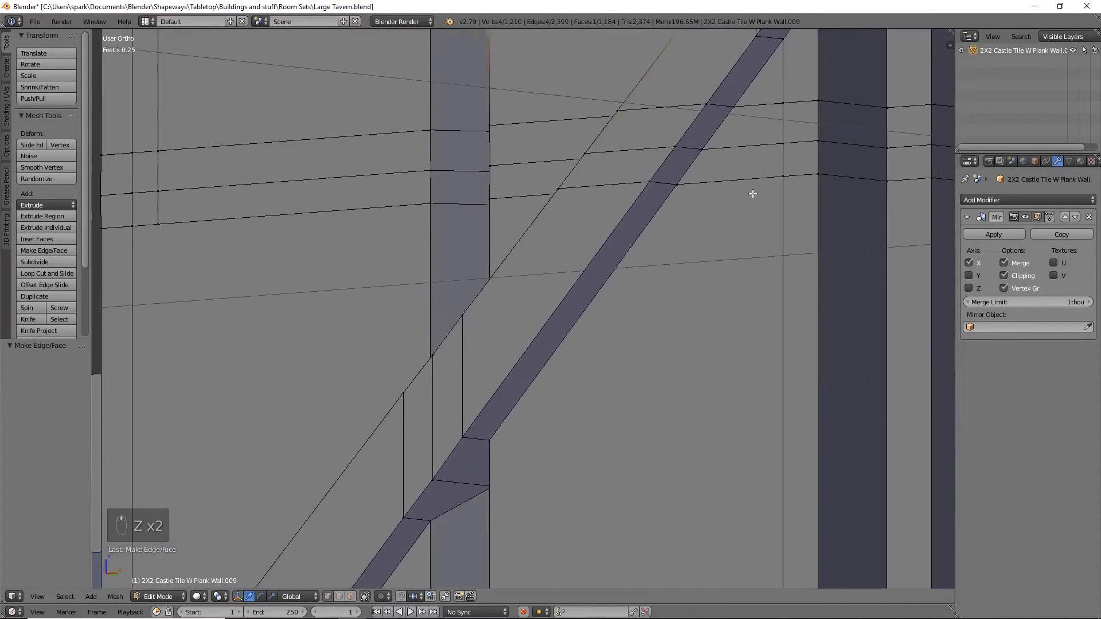
Merge the pairs of doubled vertices where the brace's lower end meets the top of the lower band.
{"action": "mouse_move", "coordinate": [416, 555]}
{"action": "middle_mouse_down", "text": "shift"}
{"action": "mouse_move", "coordinate": [585, 373]}
{"action": "mouse_move", "coordinate": [744, 139]}
{"action": "middle_mouse_up", "text": "shift"}
{"action": "mouse_move", "coordinate": [581, 375]}
{"action": "middle_mouse_down"}
{"action": "mouse_move", "coordinate": [634, 302]}
{"action": "mouse_move", "coordinate": [676, 345]}
{"action": "mouse_move", "coordinate": [631, 344]}
{"action": "middle_mouse_up"}
{"action": "key", "text": "KP_1"}
{"action": "key", "text": "a"}
{"action": "right_click", "coordinate": [553, 413]}
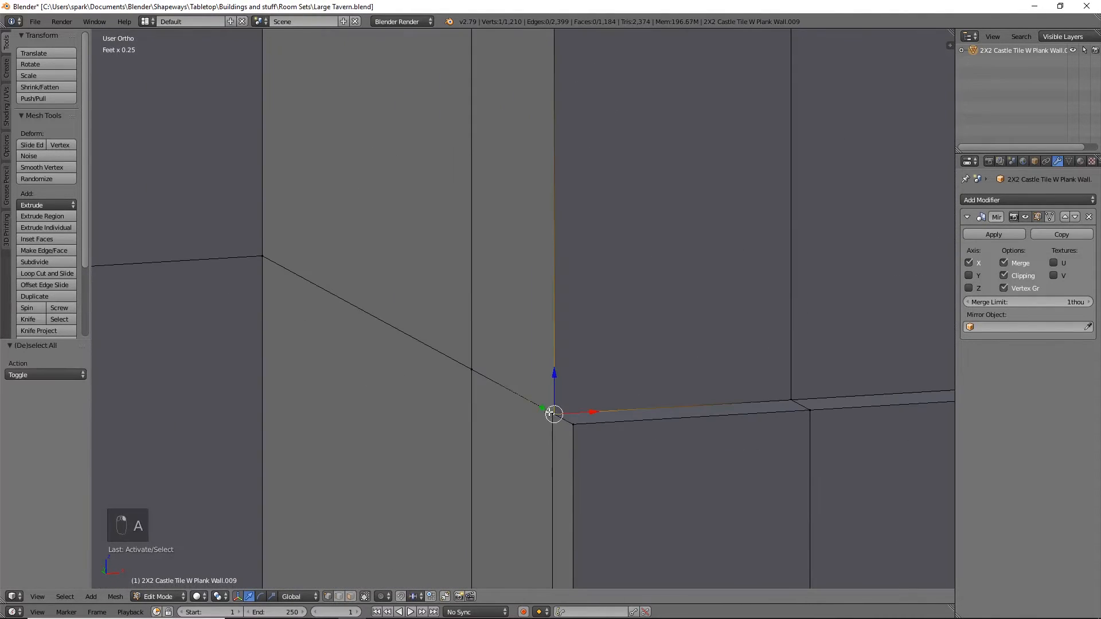
{"action": "key", "text": "alt+m"}
{"action": "key", "text": "z"}
{"action": "right_click", "coordinate": [638, 425]}
{"action": "key", "text": "alt+m"}
{"action": "right_click", "coordinate": [725, 422]}
{"action": "right_click", "coordinate": [726, 421], "text": "shift"}
{"action": "key", "text": "alt+m"}
Delete the hidden faces between the brace's lower end and the lower band.
{"action": "key", "text": "z"}
{"action": "key", "text": "z"}
{"action": "left_click", "coordinate": [351, 596]}
{"action": "right_click", "coordinate": [362, 422]}
{"action": "key", "text": "x"}
{"action": "middle_click_drag", "start_coordinate": [536, 441], "coordinate": [433, 426], "text": "shift"}
{"action": "key", "text": "z"}
{"action": "key", "text": "z"}
Delete the leftover vertex at the lower joint and fill the open area along the lower band's top with a face.
{"action": "left_click", "coordinate": [327, 596]}
{"action": "right_click", "coordinate": [335, 385]}
{"action": "key", "text": "x"}
{"action": "left_click", "coordinate": [486, 362]}
{"action": "right_click", "coordinate": [622, 384], "text": "shift"}
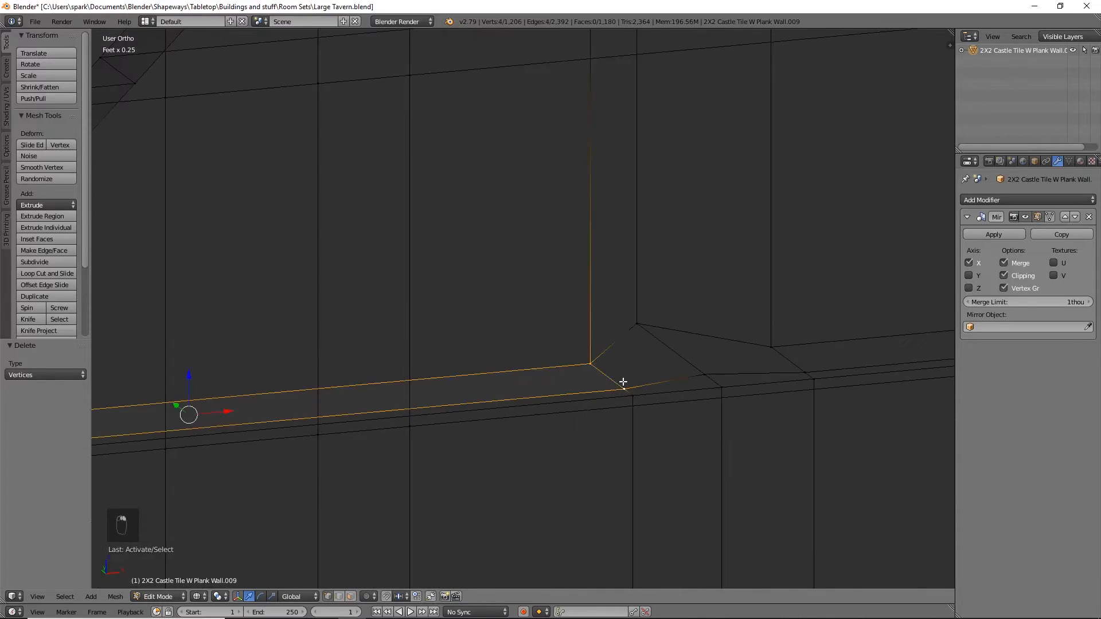
{"action": "key", "text": "f"}
{"action": "key", "text": "z"}
{"action": "key", "text": "a"}
Examine the cleaned-up shutter joints, and inspect the whole window wall tile in Object Mode from several angles.
{"action": "scroll", "coordinate": [533, 397], "scroll_direction": "down", "scroll_amount": 3}
{"action": "middle_click_drag", "start_coordinate": [533, 397], "coordinate": [585, 413], "text": "shift"}
{"action": "middle_click_drag", "start_coordinate": [663, 398], "coordinate": [700, 388]}
{"action": "middle_click_drag", "start_coordinate": [495, 386], "coordinate": [659, 414], "text": "shift"}
{"action": "middle_click_drag", "start_coordinate": [544, 400], "coordinate": [565, 376], "text": "shift"}
{"action": "key", "text": "Tab"}
{"action": "middle_click_drag", "start_coordinate": [724, 351], "coordinate": [625, 325]}
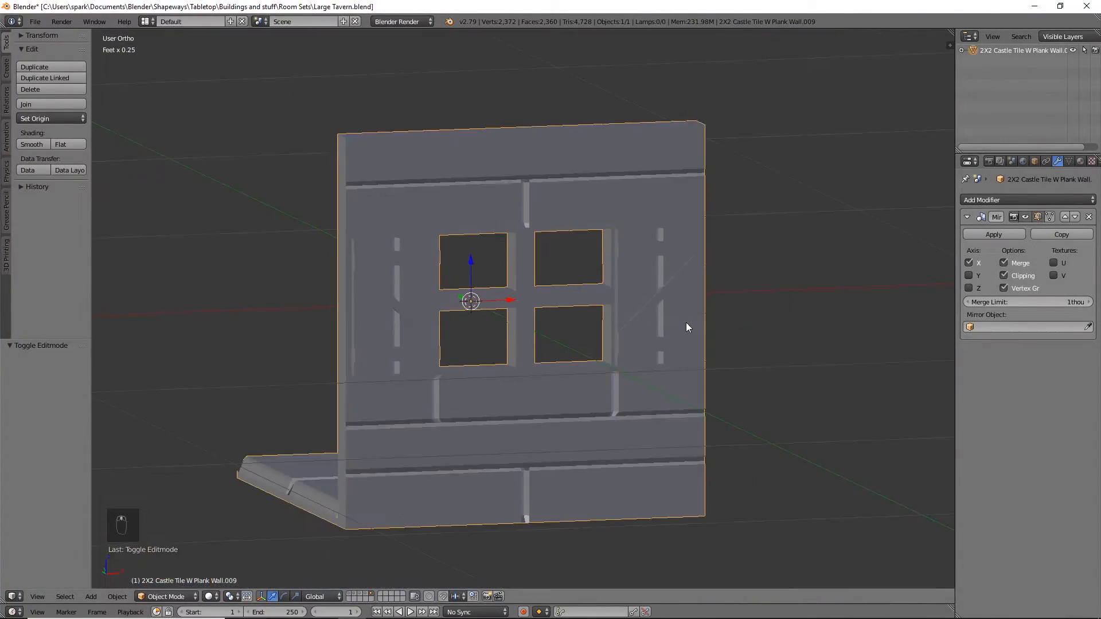
{"action": "middle_click_drag", "start_coordinate": [686, 323], "coordinate": [678, 303], "text": "shift"}
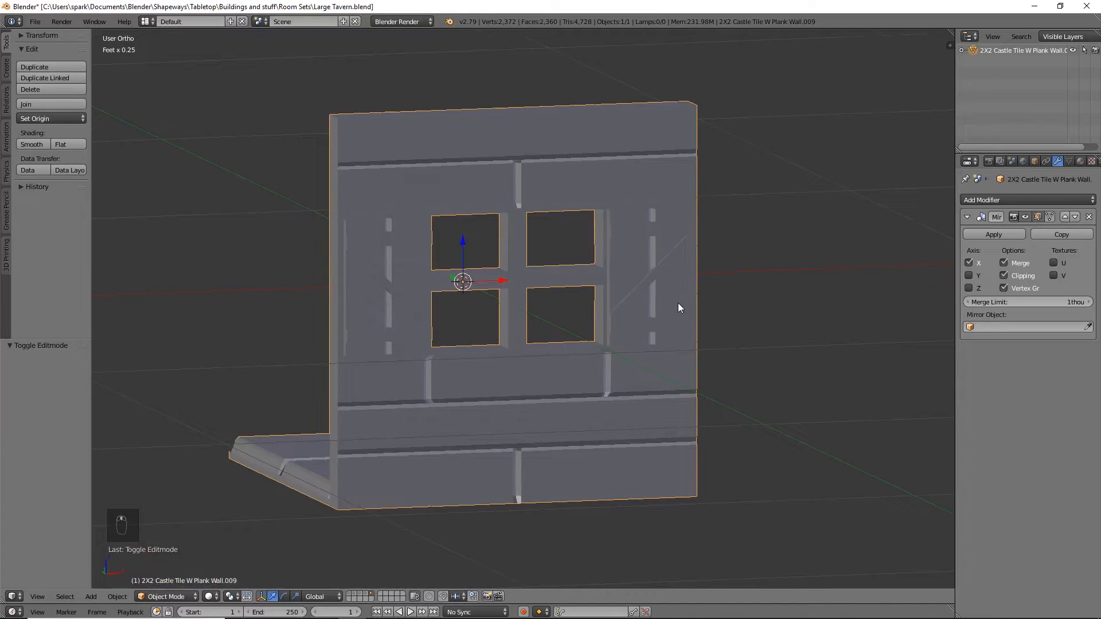
Duplicate the window wall tile in place, move the copy to the first layer, and display that layer.
{"action": "key", "text": "shift+d"}
{"action": "right_click", "coordinate": [723, 321]}
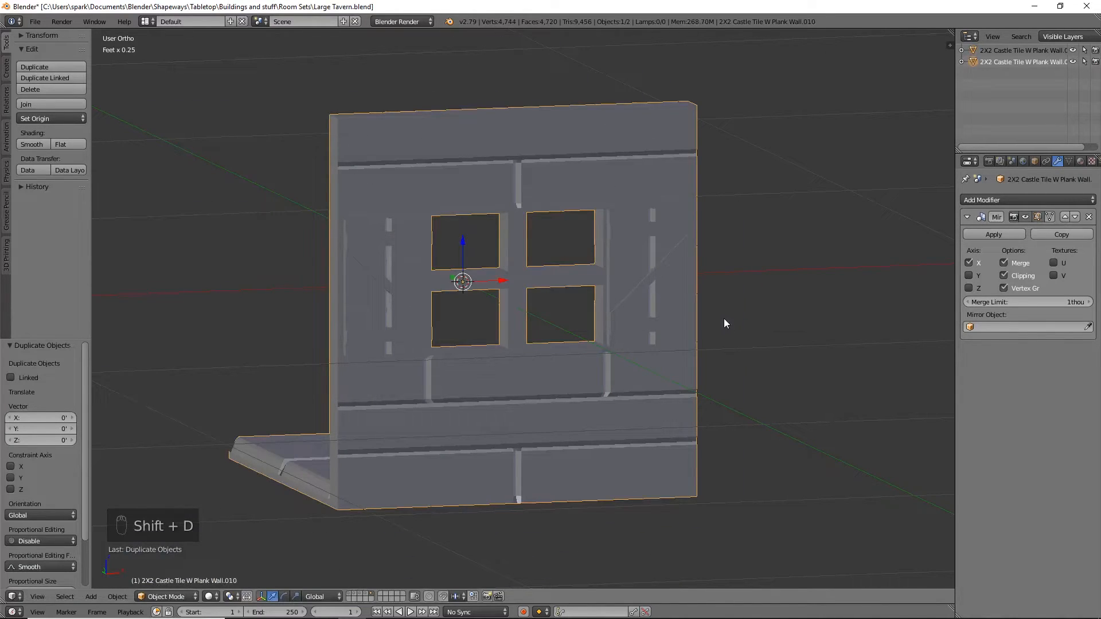
{"action": "key", "text": "m"}
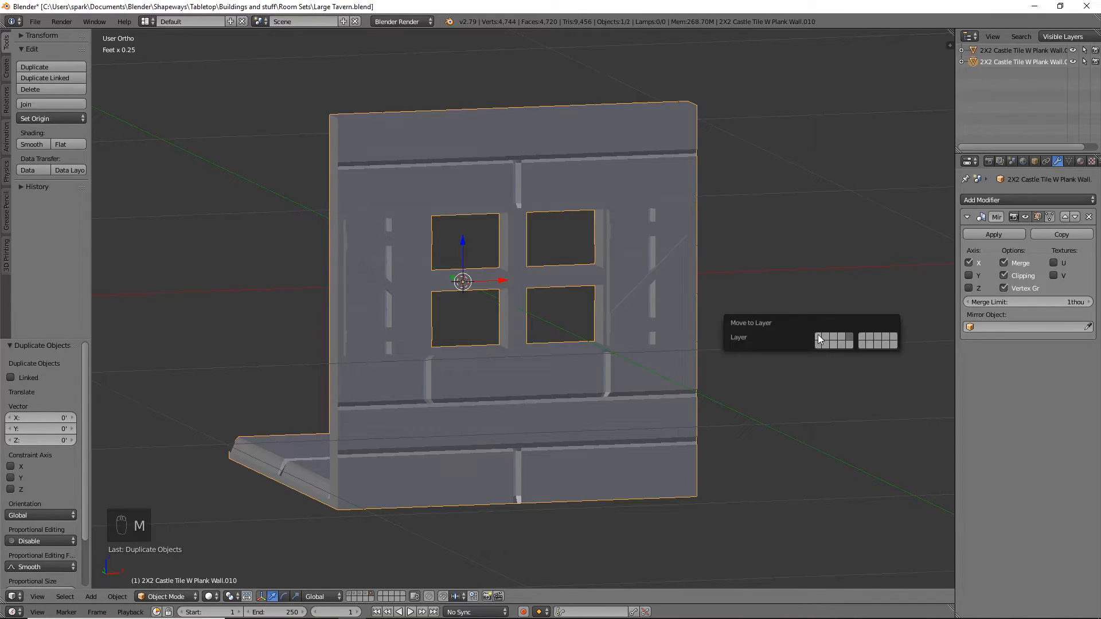
{"action": "left_click", "coordinate": [818, 339]}
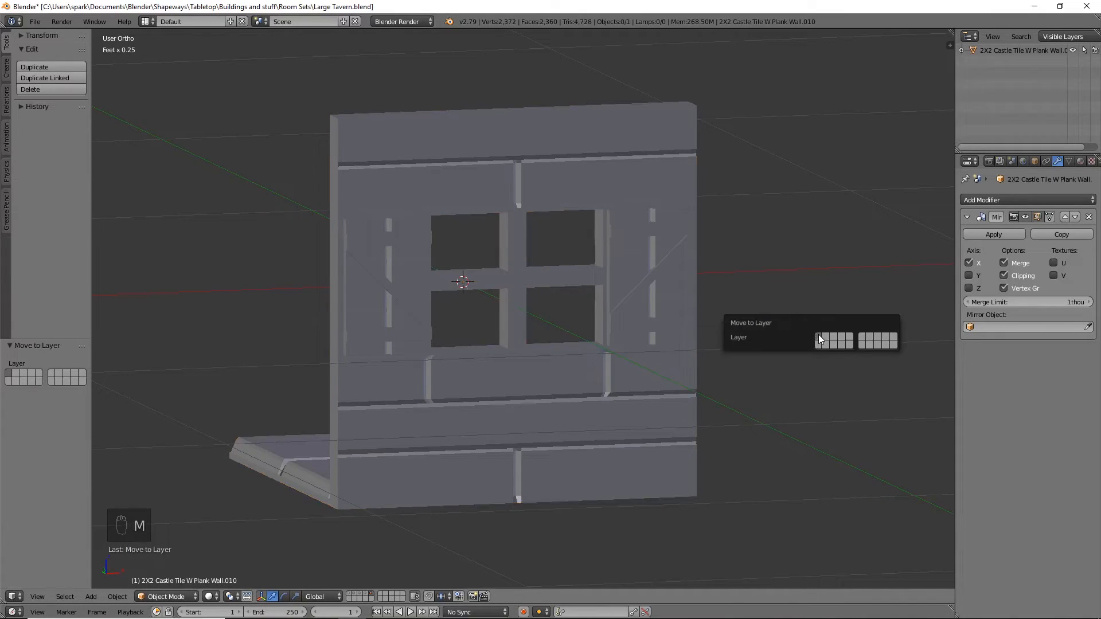
{"action": "left_click", "coordinate": [350, 598]}
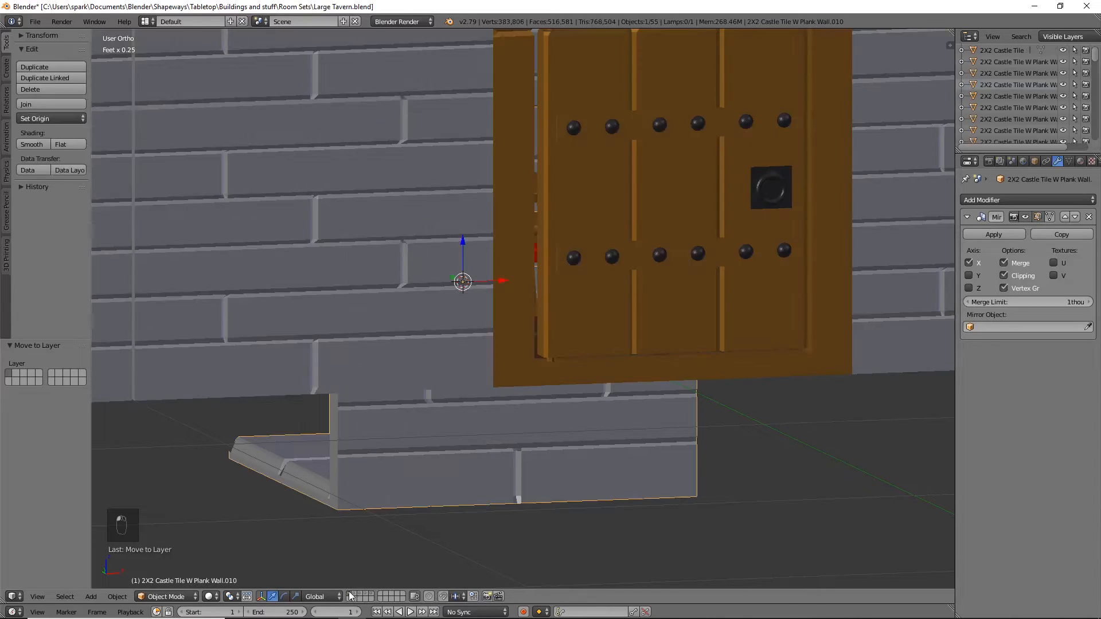
Raise the window wall copy 1.17" along Z, and lower it 107 thou so its top lines up with the tavern walls.
{"action": "scroll", "coordinate": [610, 412], "scroll_direction": "down", "scroll_amount": 7}
{"action": "key", "text": "KP_7"}
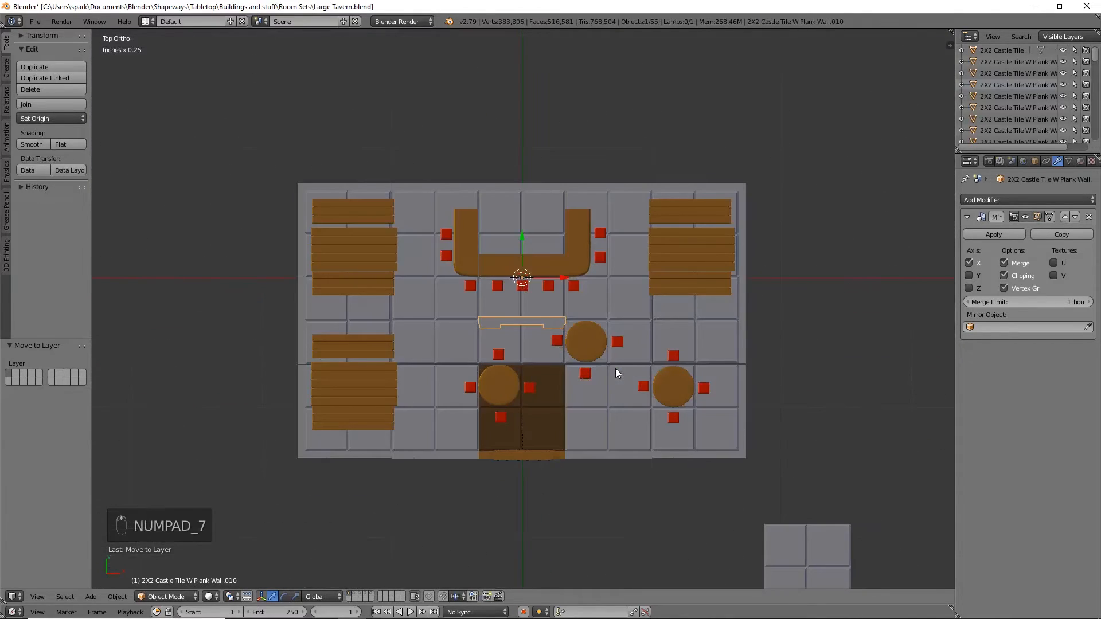
{"action": "scroll", "coordinate": [617, 390], "scroll_direction": "down", "scroll_amount": 3}
{"action": "middle_click_drag", "start_coordinate": [618, 407], "coordinate": [530, 338]}
{"action": "scroll", "coordinate": [533, 341], "scroll_direction": "up", "scroll_amount": 7}
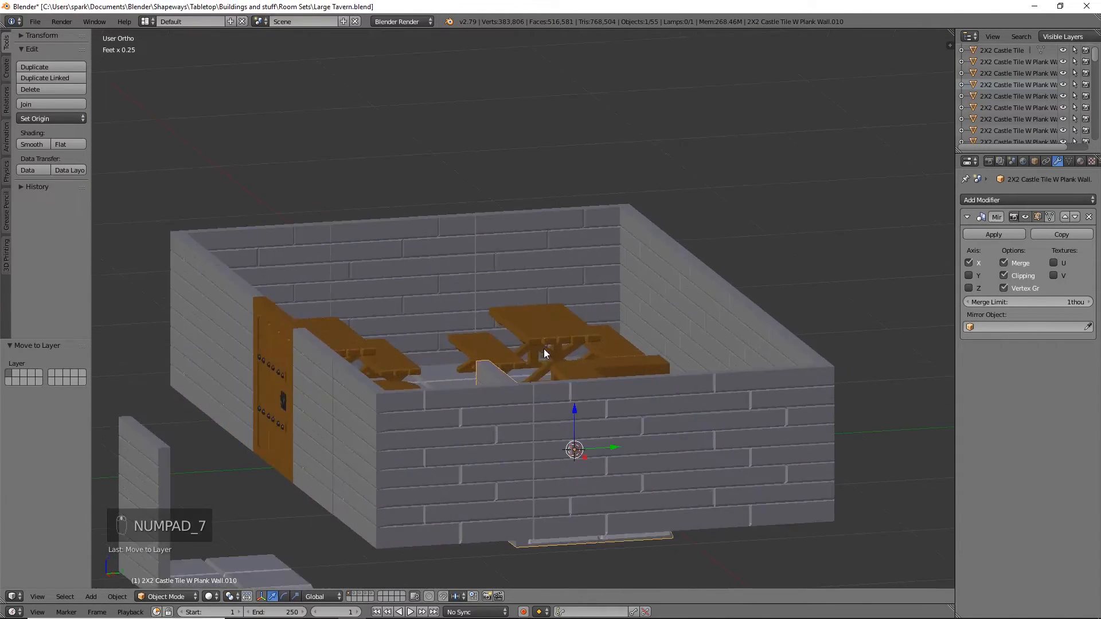
{"action": "key", "text": "g"}
{"action": "key", "text": "z"}
{"action": "left_click", "coordinate": [560, 323]}
{"action": "key", "text": "KP_3"}
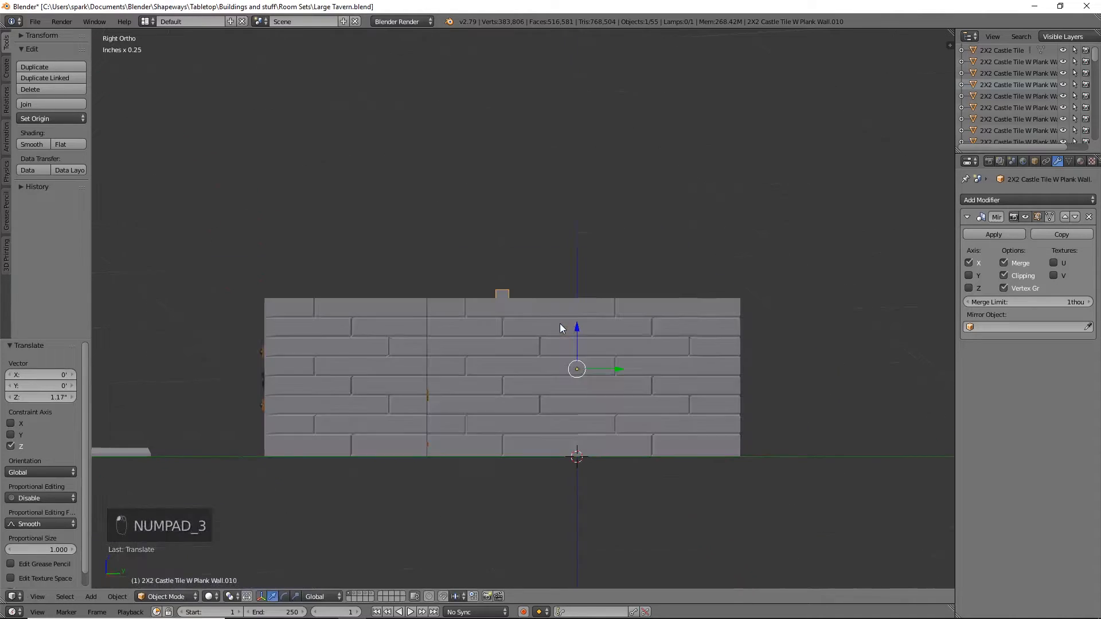
{"action": "key", "text": "z"}
{"action": "left_click_drag", "start_coordinate": [577, 328], "coordinate": [585, 336]}
{"action": "scroll", "coordinate": [586, 347], "scroll_direction": "up", "scroll_amount": 4}
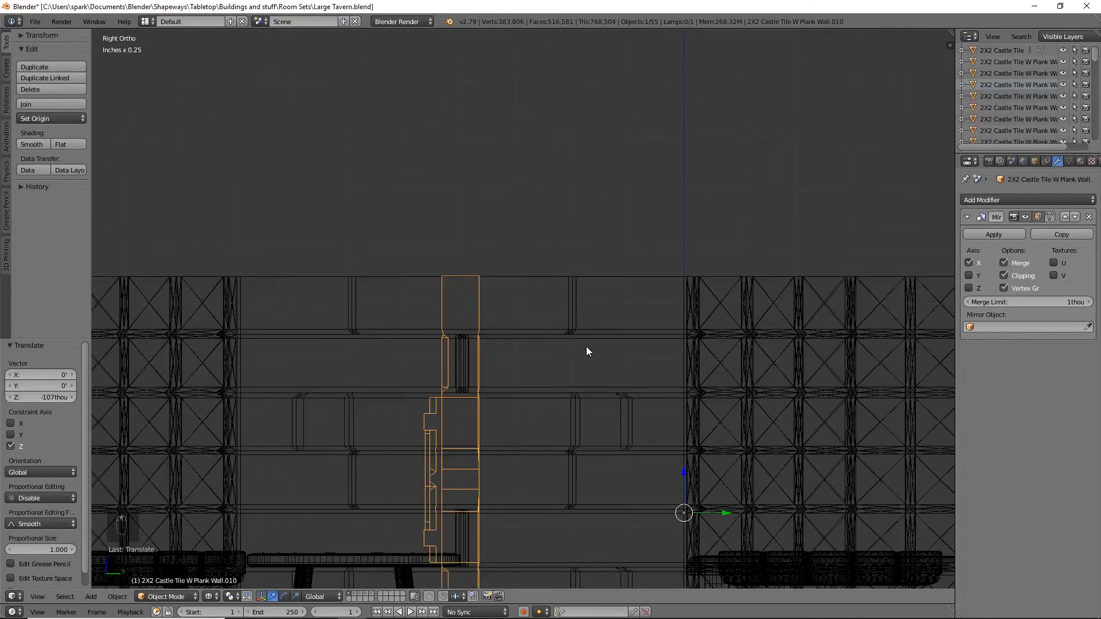
Move the window wall copy along Y to the tavern's front wall, finishing with a -435 thou adjustment.
{"action": "scroll", "coordinate": [586, 347], "scroll_direction": "down", "scroll_amount": 1}
{"action": "left_click_drag", "start_coordinate": [653, 428], "coordinate": [314, 432]}
{"action": "middle_click_drag", "start_coordinate": [314, 432], "coordinate": [608, 407], "text": "shift"}
{"action": "left_click_drag", "start_coordinate": [578, 402], "coordinate": [523, 403]}
{"action": "key", "text": "z"}
{"action": "mouse_move", "coordinate": [527, 401]}
{"action": "middle_mouse_down"}
{"action": "mouse_move", "coordinate": [669, 414]}
{"action": "mouse_move", "coordinate": [698, 388]}
{"action": "middle_mouse_up"}
Move the plain front wall tile beside the door 9.84" along X, out of the tavern.
{"action": "left_click", "coordinate": [445, 384]}
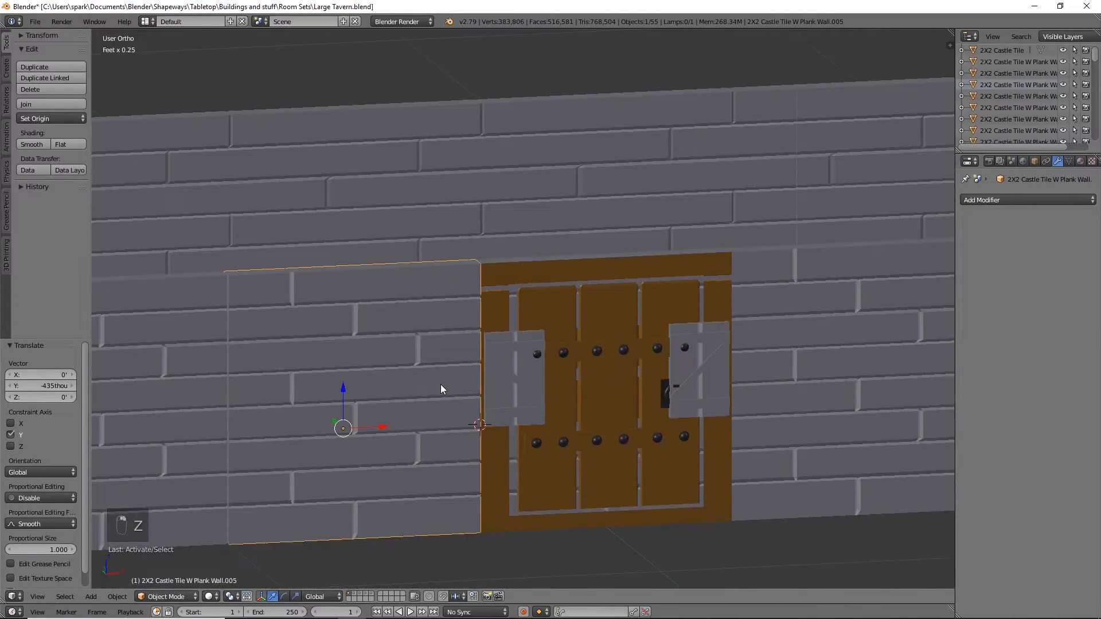
{"action": "scroll", "coordinate": [487, 384], "scroll_direction": "down", "scroll_amount": 5}
{"action": "key", "text": "g"}
{"action": "key", "text": "x"}
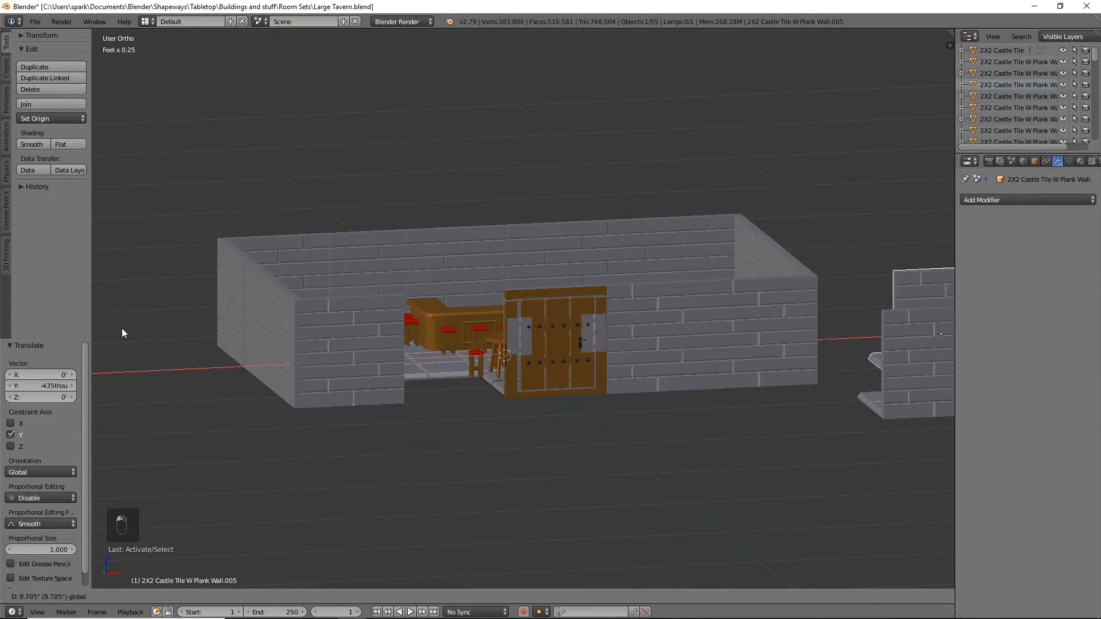
{"action": "left_click", "coordinate": [184, 332]}
Move the window wall -1.89" along X into the gap beside the door, and fine-tune it by -110 thou to sit flush.
{"action": "left_click", "coordinate": [523, 338]}
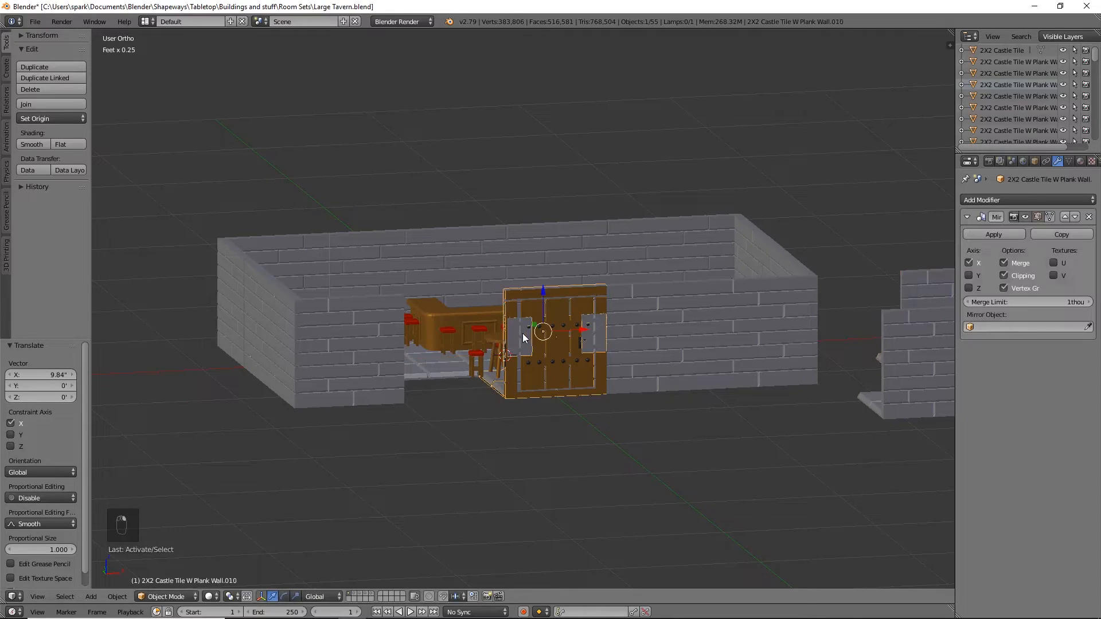
{"action": "left_click_drag", "start_coordinate": [586, 331], "coordinate": [493, 339]}
{"action": "left_click_drag", "start_coordinate": [493, 339], "coordinate": [480, 330]}
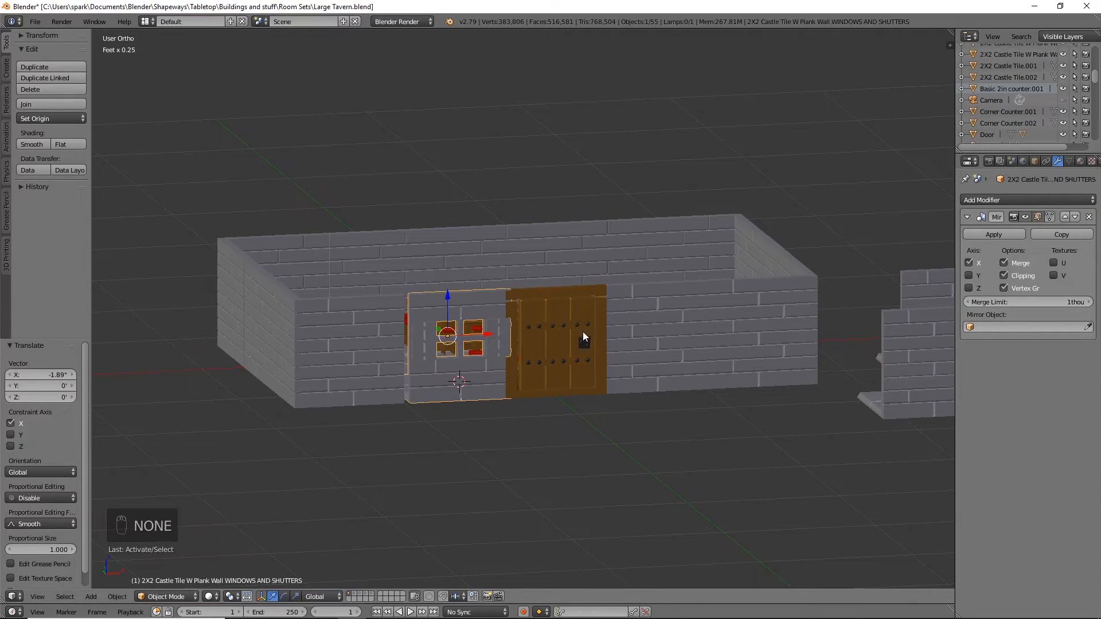
{"action": "key", "text": "KP_7"}
{"action": "key", "text": "KP_1"}
{"action": "scroll", "coordinate": [487, 411], "scroll_direction": "up", "scroll_amount": 8}
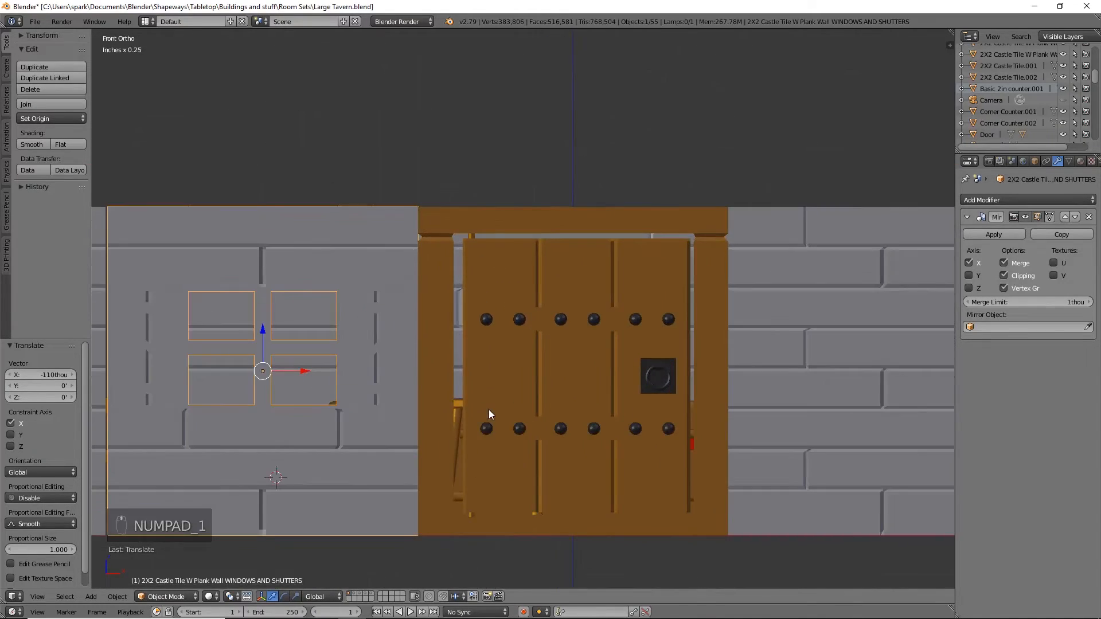
Nudge the window wall -7.39 thou along X against the door frame and check the joint in wireframe.
{"action": "middle_click_drag", "start_coordinate": [515, 405], "coordinate": [621, 392], "text": "shift"}
{"action": "left_click_drag", "start_coordinate": [434, 355], "coordinate": [436, 355]}
{"action": "key", "text": "z"}
{"action": "key", "text": "z"}
{"action": "middle_click_drag", "start_coordinate": [487, 391], "coordinate": [601, 424]}
{"action": "scroll", "coordinate": [549, 384], "scroll_direction": "down", "scroll_amount": 2}
{"action": "scroll", "coordinate": [590, 429], "scroll_direction": "up", "scroll_amount": 3}
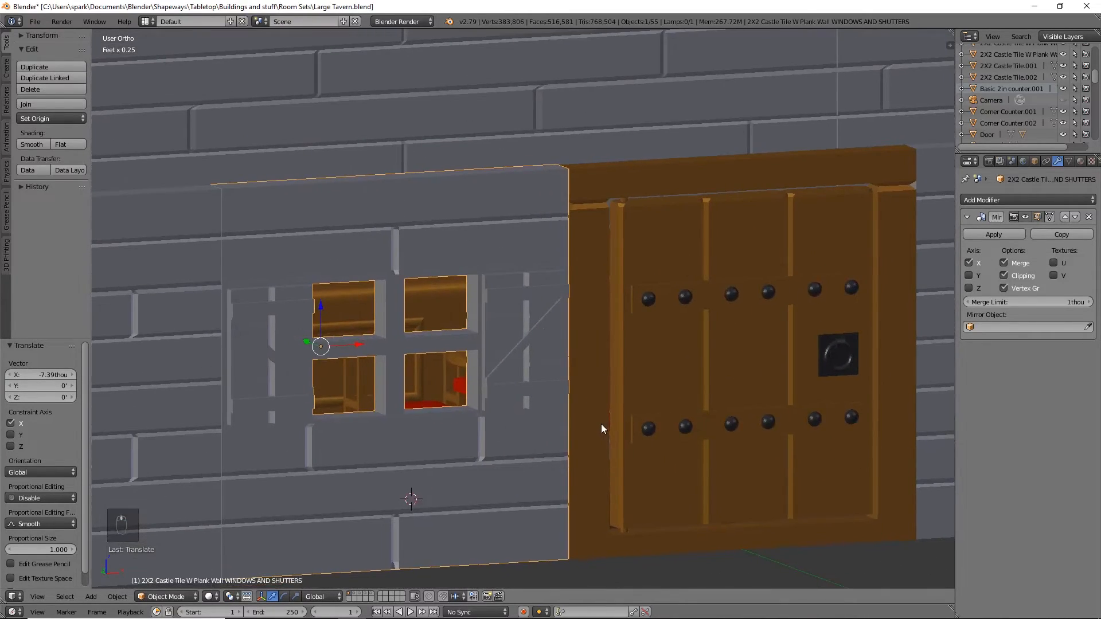
{"action": "middle_click_drag", "start_coordinate": [436, 441], "coordinate": [477, 423], "text": "shift"}
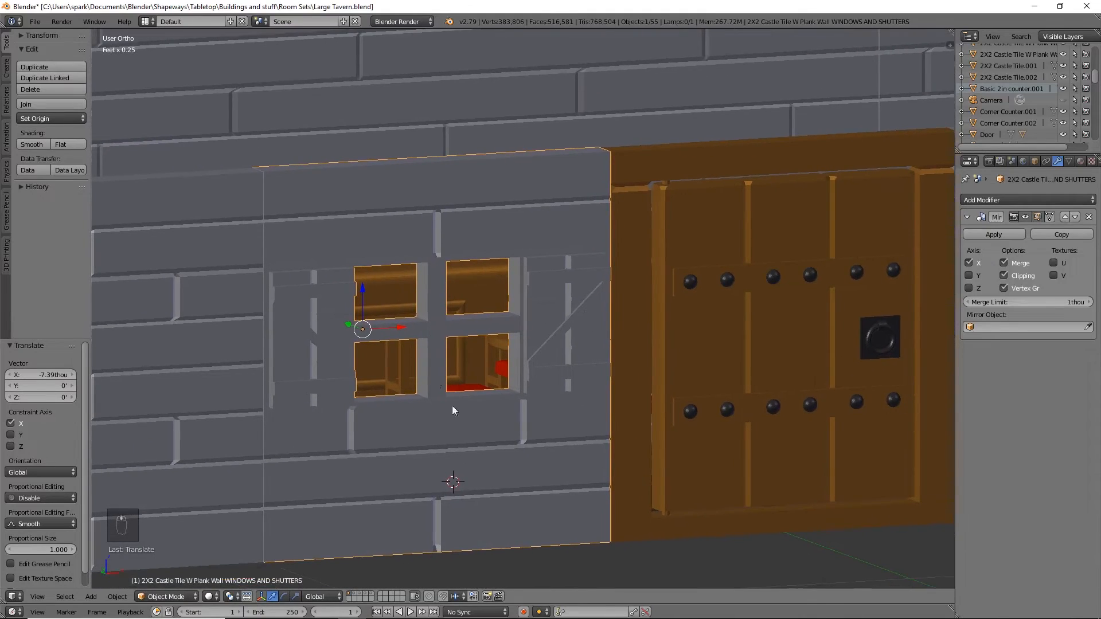
Apply the window wall's Mirror modifier and assign the existing "table" material to it in a new material slot.
{"action": "left_click", "coordinate": [995, 235]}
{"action": "left_click", "coordinate": [1081, 161]}
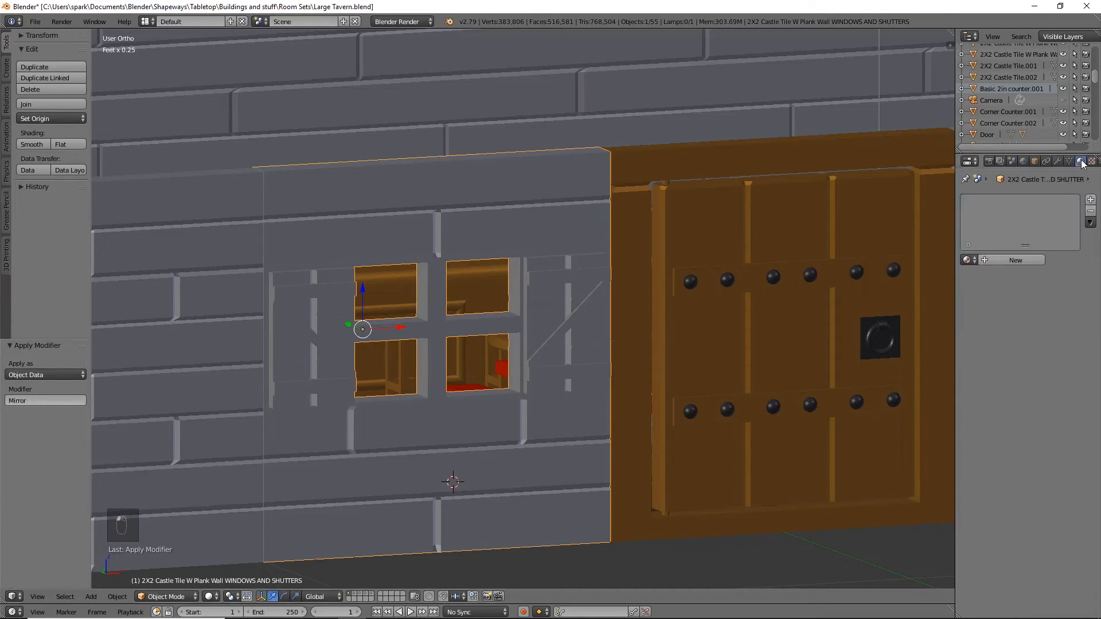
{"action": "left_click", "coordinate": [1090, 200]}
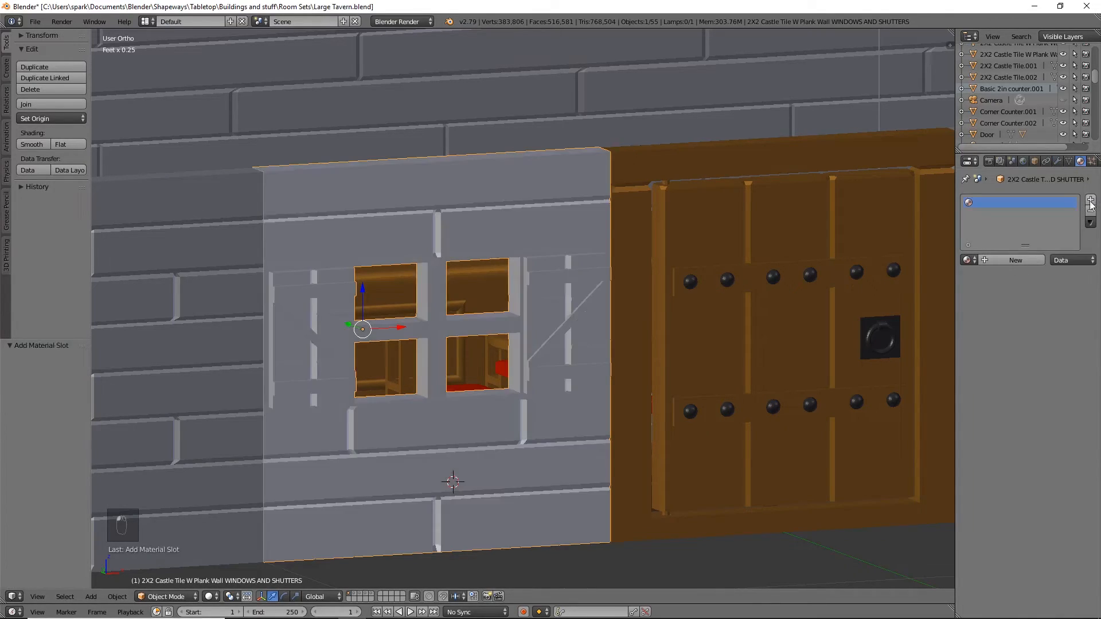
{"action": "left_click", "coordinate": [969, 260]}
{"action": "left_click", "coordinate": [872, 308]}
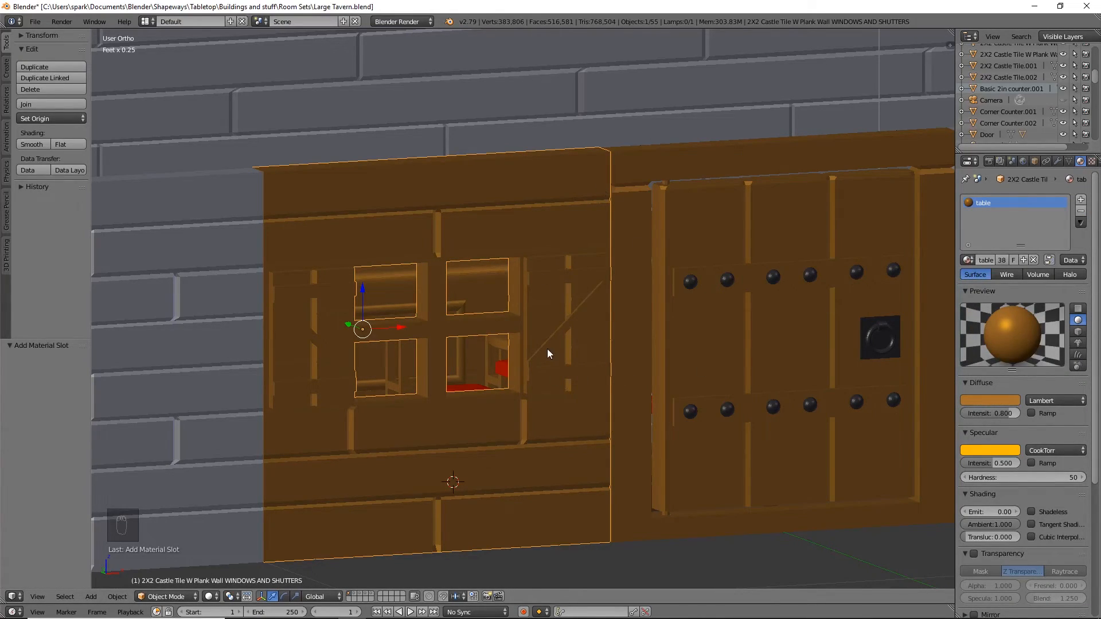
Open the window wall's mesh for editing, clear the selection, and box-select the visible geometry of the shutter farther from the door.
{"action": "key", "text": "Tab"}
{"action": "key", "text": "KP_1"}
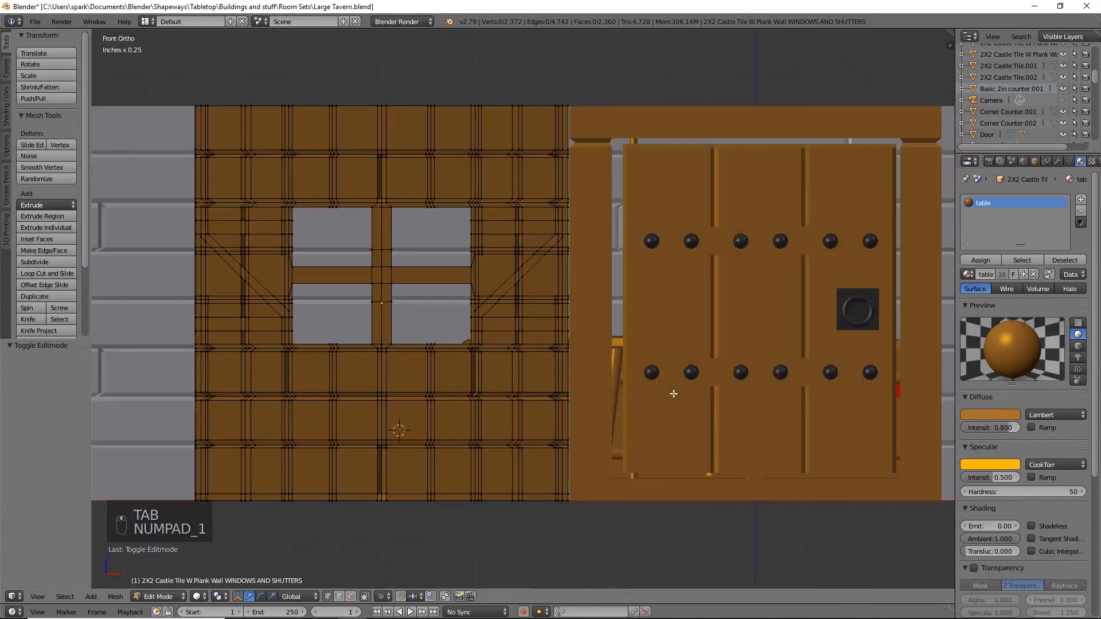
{"action": "middle_click_drag", "start_coordinate": [659, 383], "coordinate": [747, 374], "text": "shift"}
{"action": "key", "text": "a"}
{"action": "key", "text": "a"}
{"action": "middle_click_drag", "start_coordinate": [534, 277], "coordinate": [641, 300], "text": "shift"}
{"action": "scroll", "coordinate": [642, 300], "scroll_direction": "up", "scroll_amount": 5}
{"action": "middle_click_drag", "start_coordinate": [631, 295], "coordinate": [642, 300]}
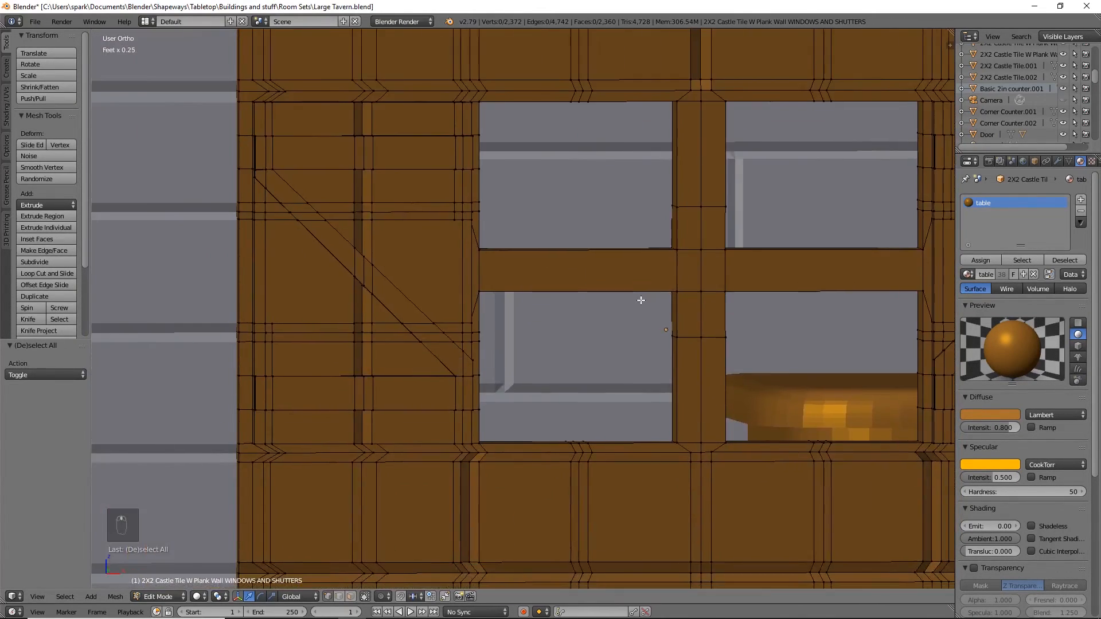
{"action": "key", "text": "KP_1"}
{"action": "key", "text": "b"}
{"action": "left_click_drag", "start_coordinate": [199, 82], "coordinate": [428, 434]}
Box-select the shutter farther from the door again in wireframe front view to include its hidden geometry.
{"action": "key", "text": "KP_1"}
{"action": "middle_click_drag", "start_coordinate": [402, 344], "coordinate": [504, 393], "text": "shift"}
{"action": "key", "text": "z"}
{"action": "key", "text": "b"}
{"action": "left_click_drag", "start_coordinate": [284, 126], "coordinate": [514, 462]}
{"action": "key", "text": "z"}
Add the shutter nearest the door to the selection by box-selecting it in wireframe front view, and inspect the selection.
{"action": "key", "text": "KP_1"}
{"action": "middle_click_drag", "start_coordinate": [837, 389], "coordinate": [275, 396], "text": "shift"}
{"action": "key", "text": "z"}
{"action": "key", "text": "b"}
{"action": "left_click_drag", "start_coordinate": [407, 136], "coordinate": [631, 464]}
{"action": "key", "text": "z"}
{"action": "scroll", "coordinate": [652, 408], "scroll_direction": "down", "scroll_amount": 2}
{"action": "middle_click_drag", "start_coordinate": [651, 408], "coordinate": [599, 384]}
{"action": "scroll", "coordinate": [388, 281], "scroll_direction": "down", "scroll_amount": 2}
{"action": "mouse_move", "coordinate": [389, 322]}
{"action": "middle_mouse_down"}
{"action": "mouse_move", "coordinate": [570, 406]}
{"action": "mouse_move", "coordinate": [892, 460]}
{"action": "middle_mouse_up"}
Add a second material slot with the existing "Floor" material, assign it to the selected shutters, and return to Object Mode.
{"action": "key", "text": "KP_1"}
{"action": "left_click", "coordinate": [1082, 199]}
{"action": "left_click", "coordinate": [968, 278]}
{"action": "left_click", "coordinate": [929, 314]}
{"action": "left_click", "coordinate": [985, 264]}
{"action": "key", "text": "a"}
{"action": "middle_click_drag", "start_coordinate": [627, 433], "coordinate": [722, 417]}
{"action": "key", "text": "Tab"}
{"action": "scroll", "coordinate": [745, 450], "scroll_direction": "down", "scroll_amount": 2}
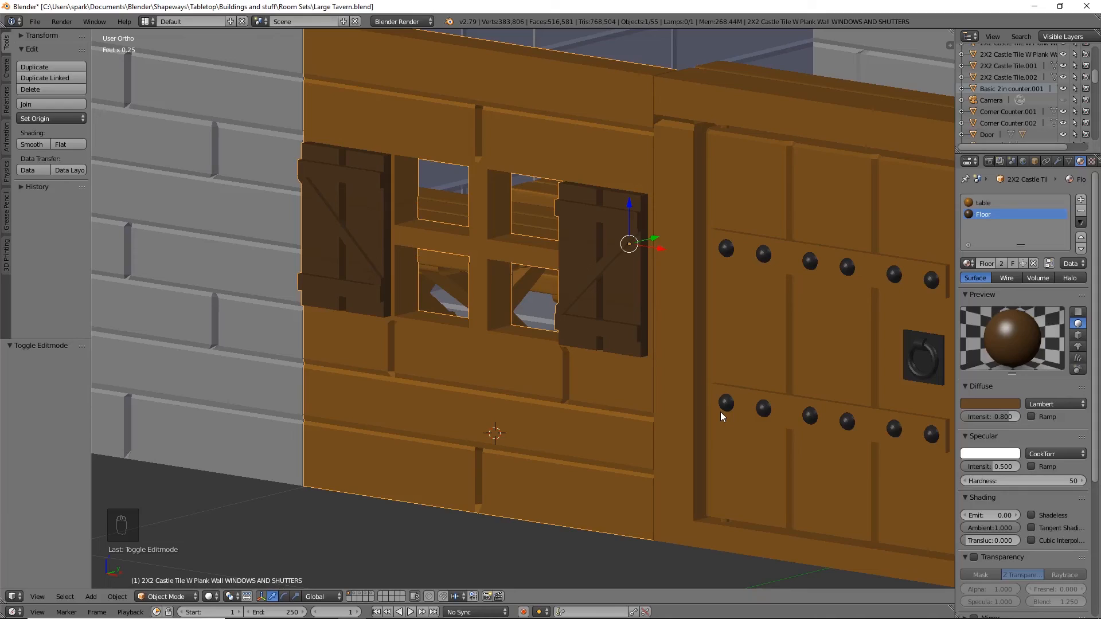
{"action": "middle_click_drag", "start_coordinate": [733, 403], "coordinate": [814, 414]}
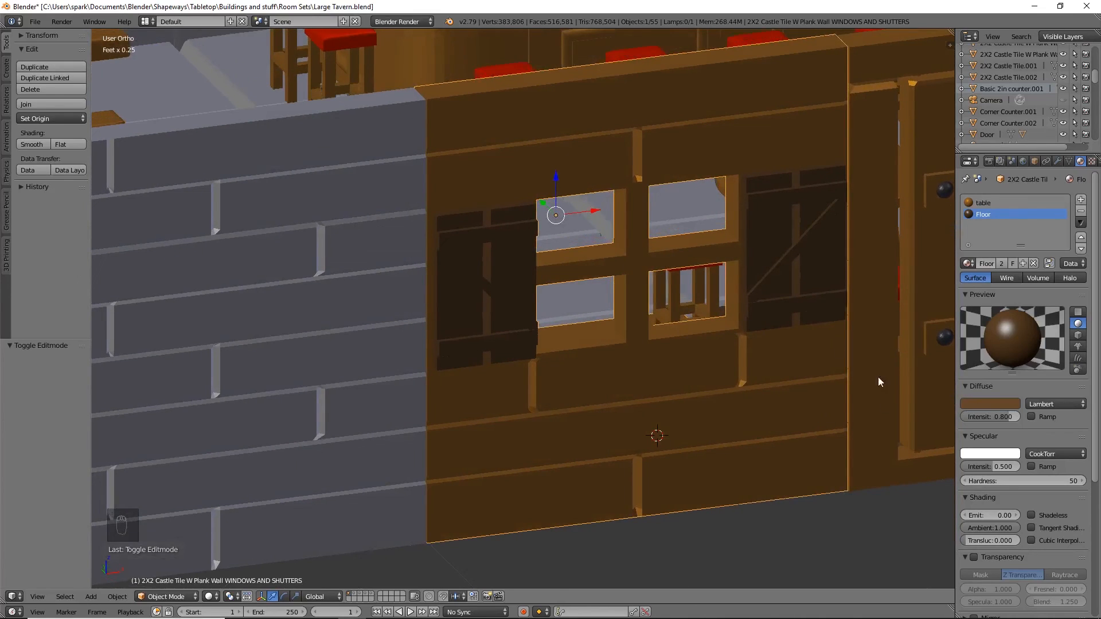